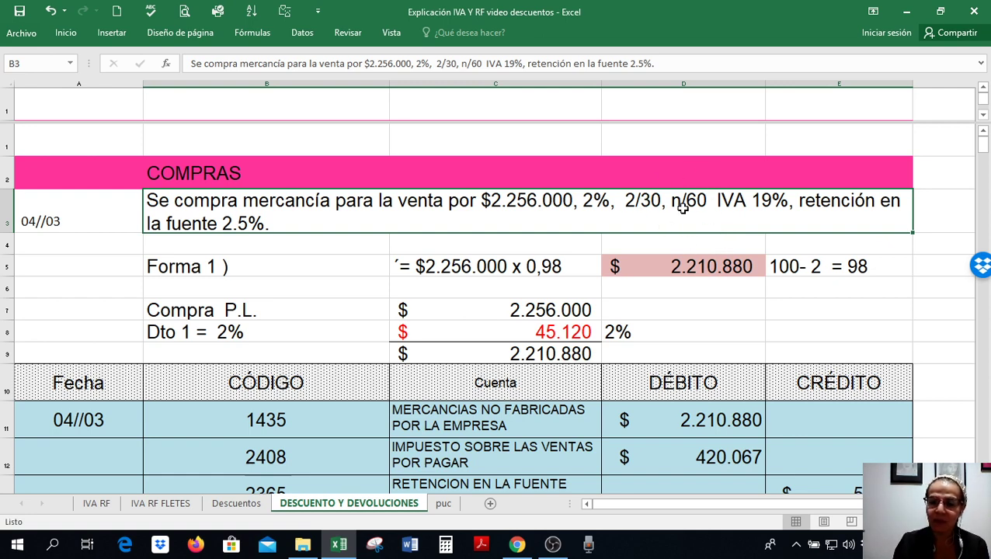
Step: Review how the purchase's net value after the 2% discount is calculated, both by the 0,98 factor and by the formulas in C7 to C9
click(475, 266)
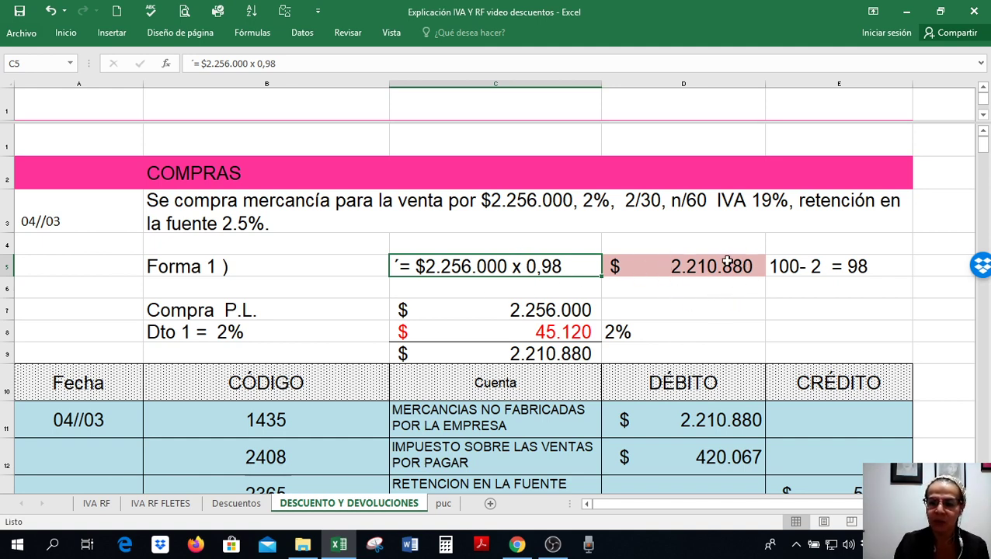
click(690, 289)
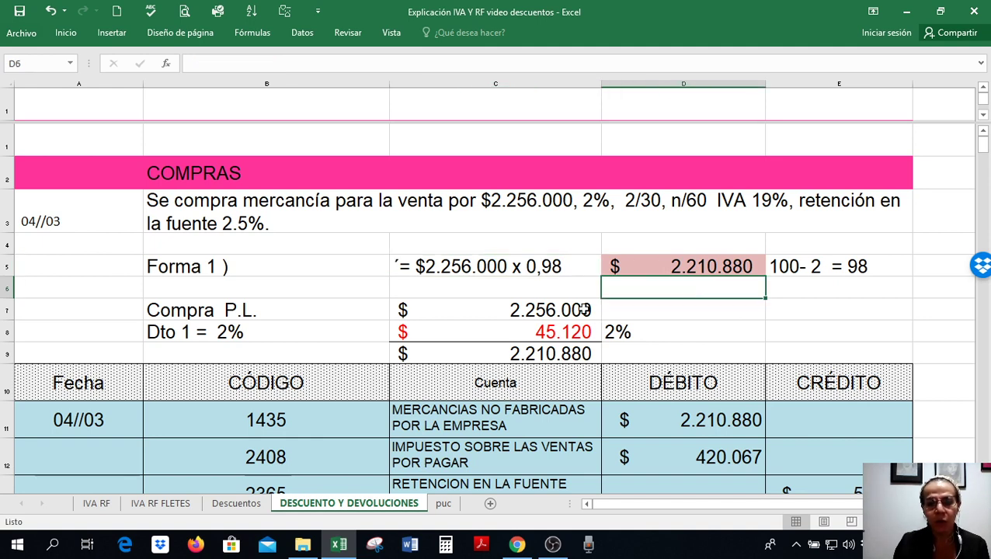
click(583, 309)
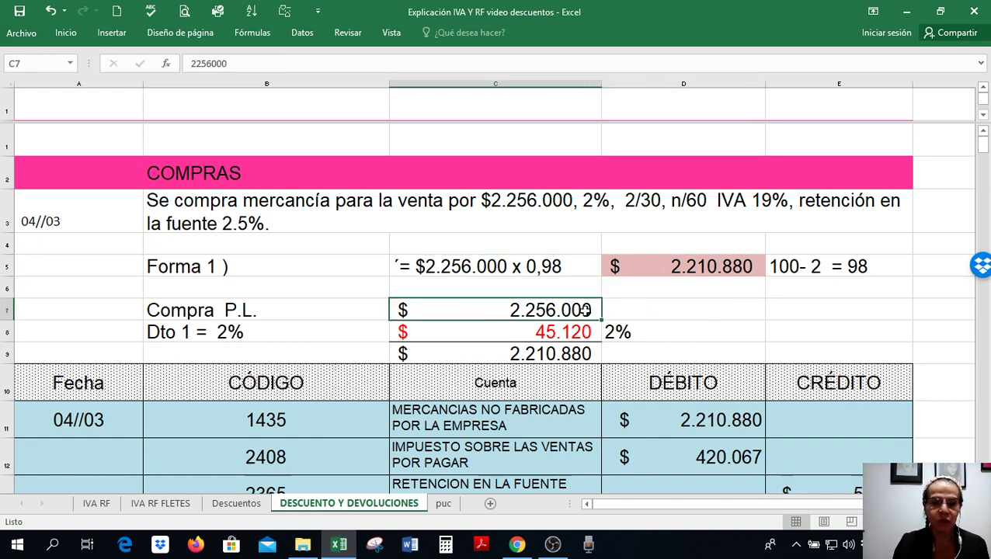
click(568, 332)
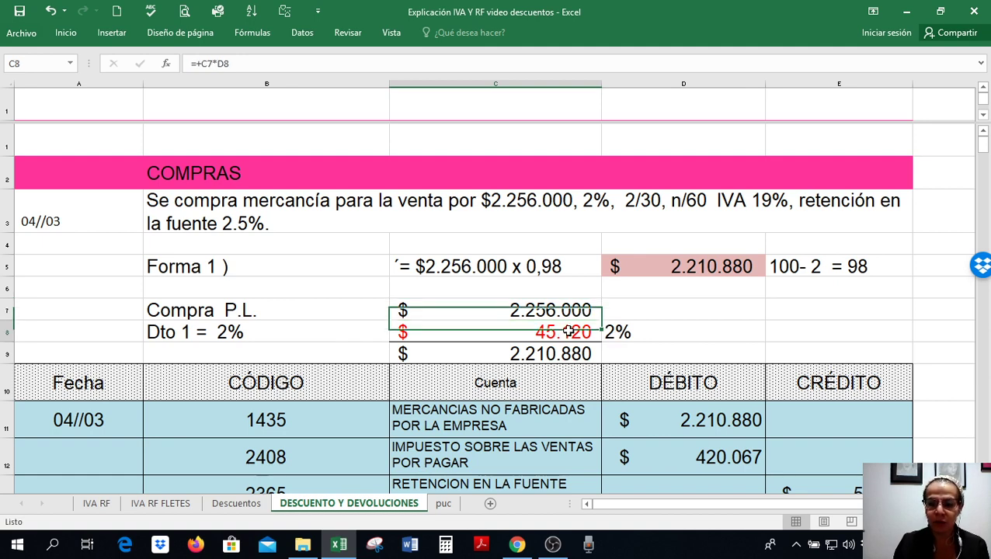
double_click(569, 333)
key(Return)
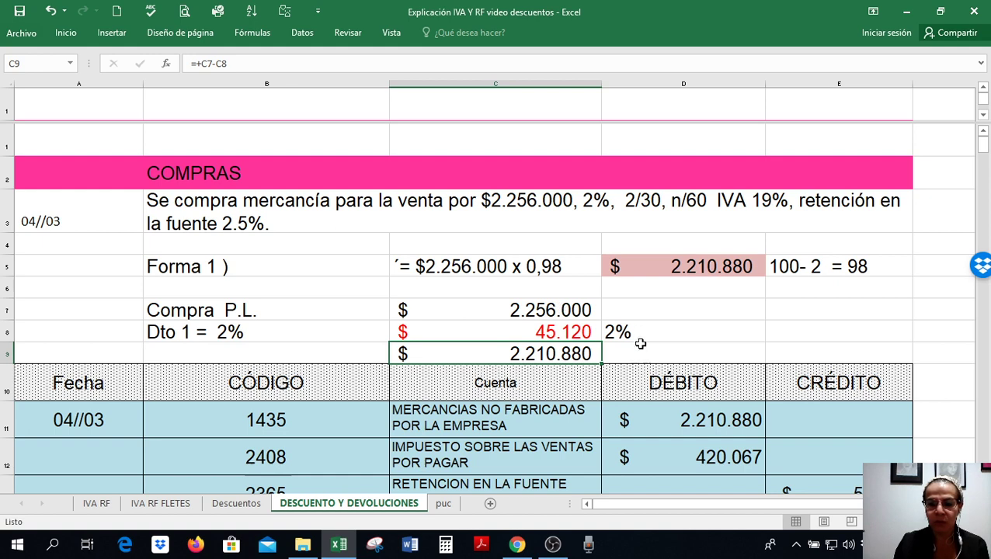
click(513, 334)
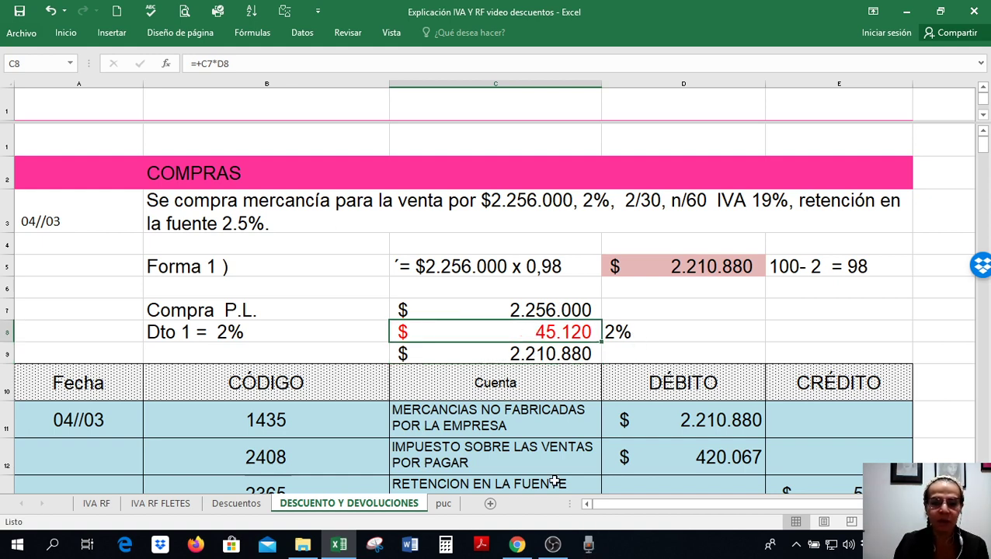
click(546, 354)
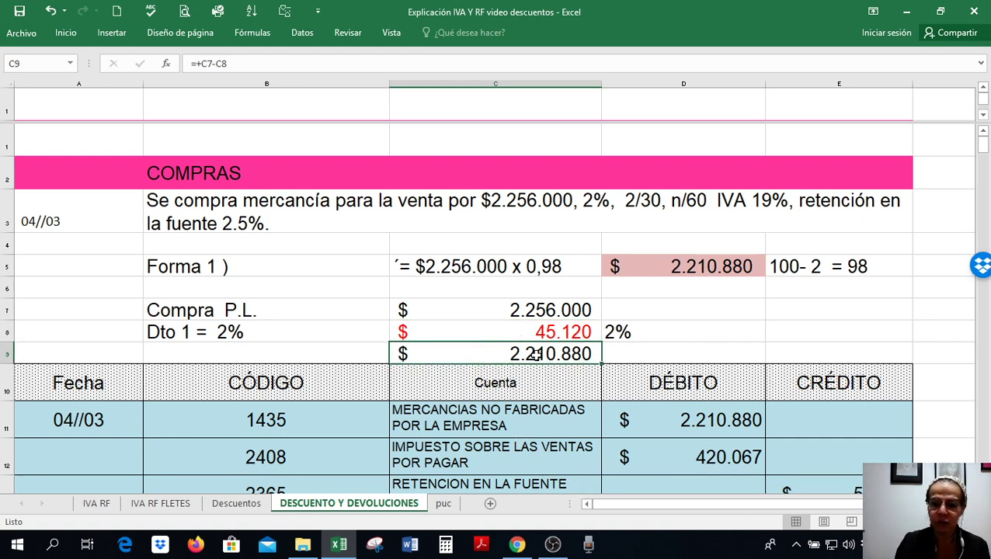
Step: Examine the 04//03 purchase entry's accounts and amounts, including the formulas for the sales tax, the retención en la fuente and the supplier credit
scroll(497, 384, down, 1)
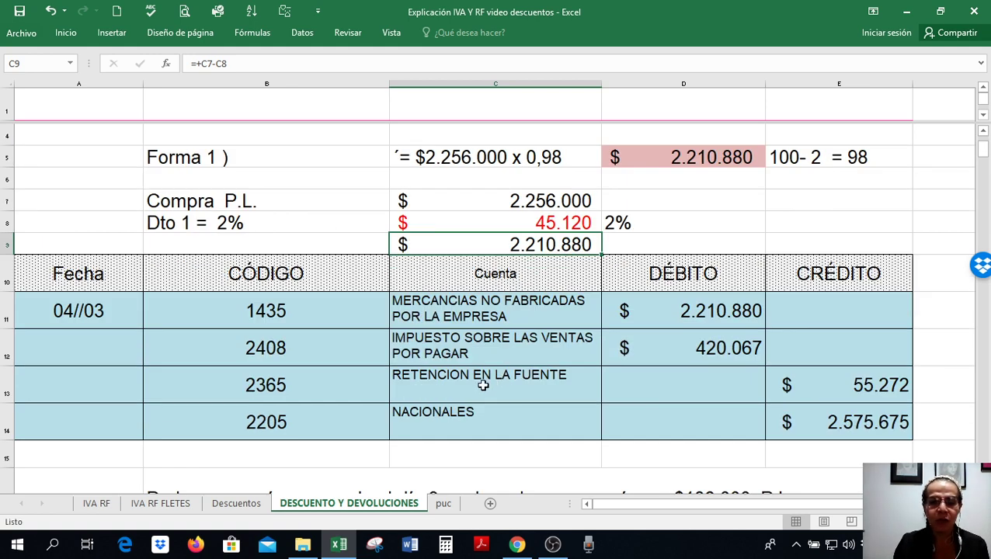
click(307, 319)
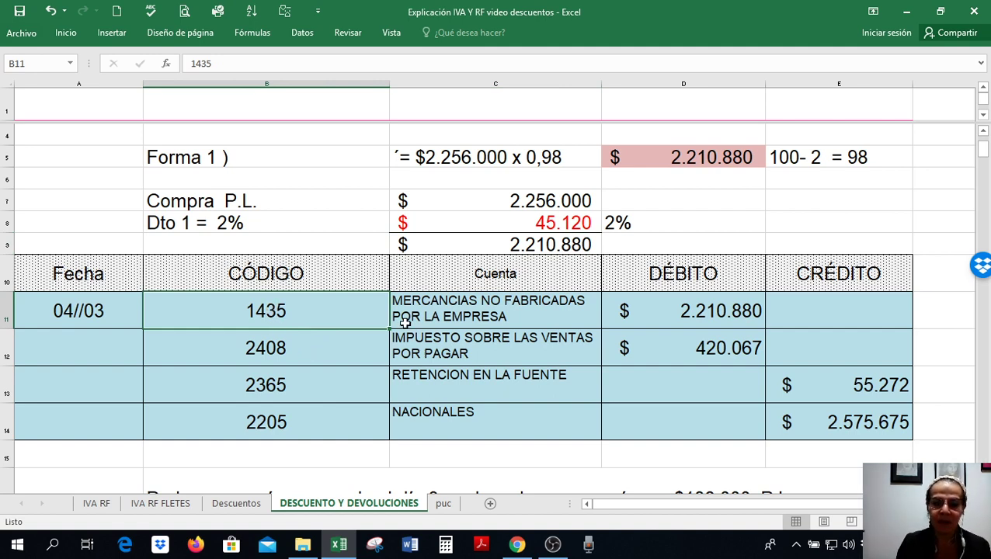
key(Right)
key(Right)
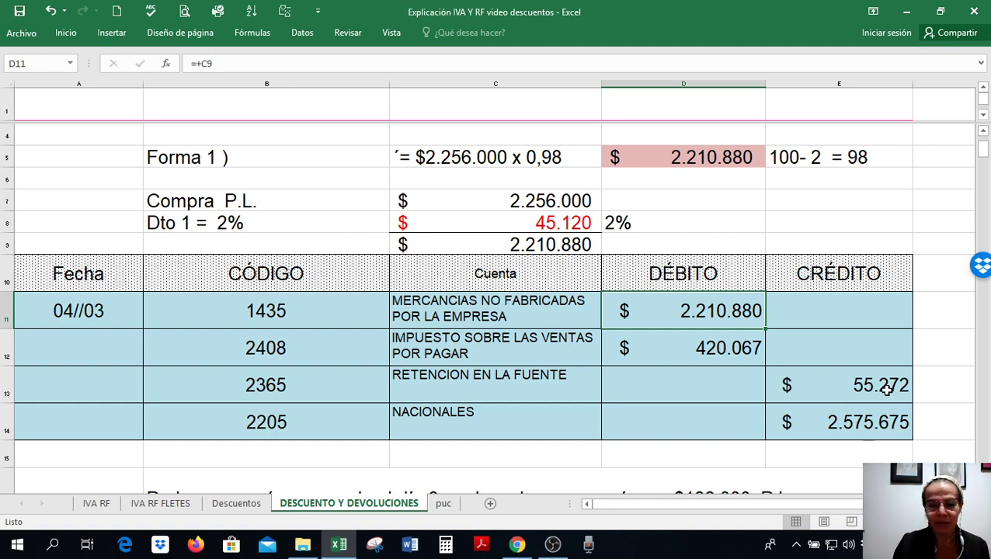
click(278, 428)
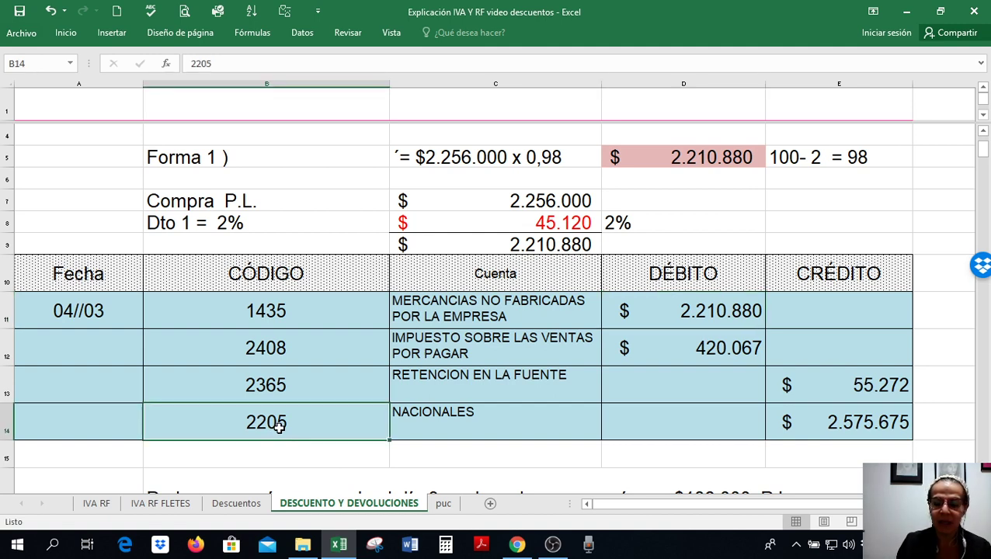
click(803, 429)
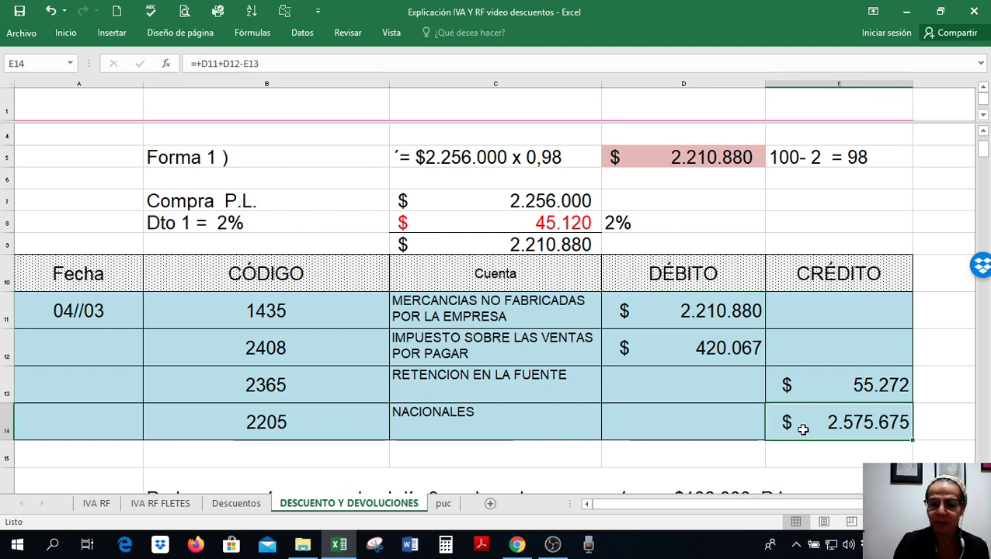
key(Right)
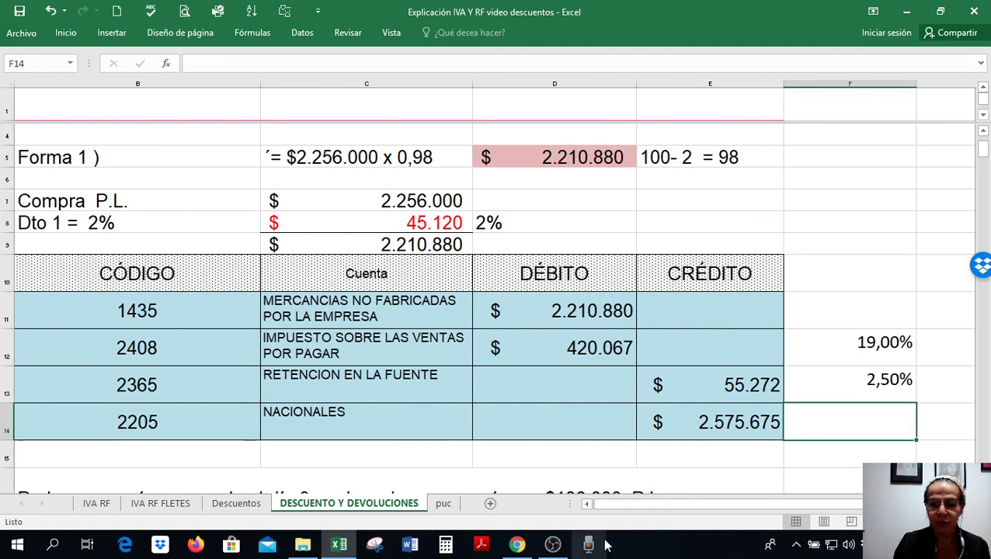
double_click(559, 348)
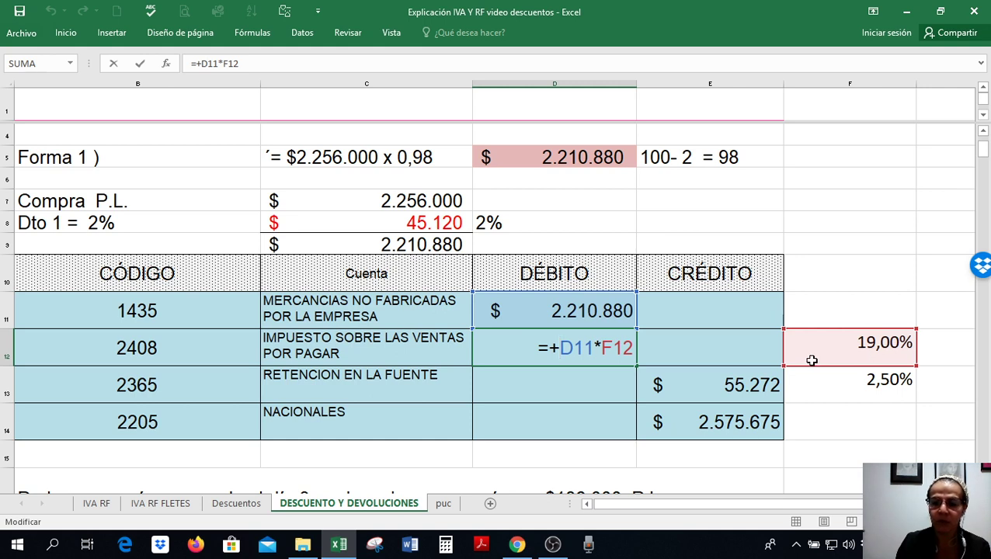
key(Return)
double_click(727, 386)
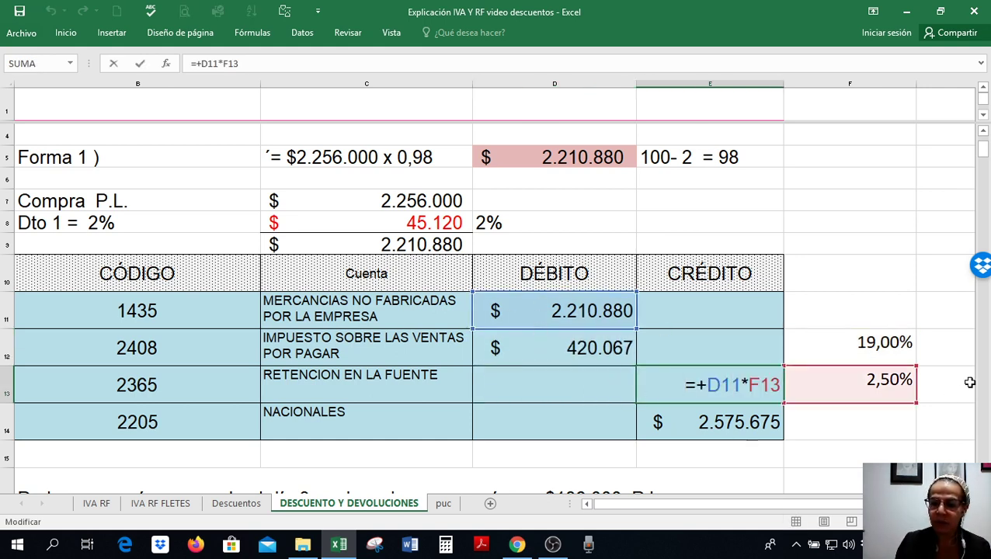
key(Escape)
key(Return)
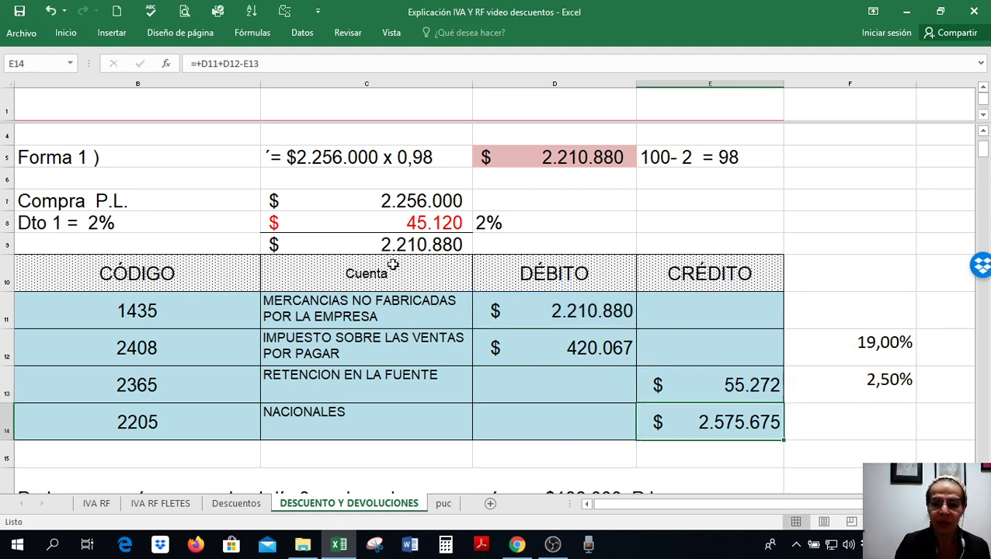
Step: Correct the merchandise return statement in B16 so that it refers to the purchase made on "día 4"
scroll(379, 372, down, 1)
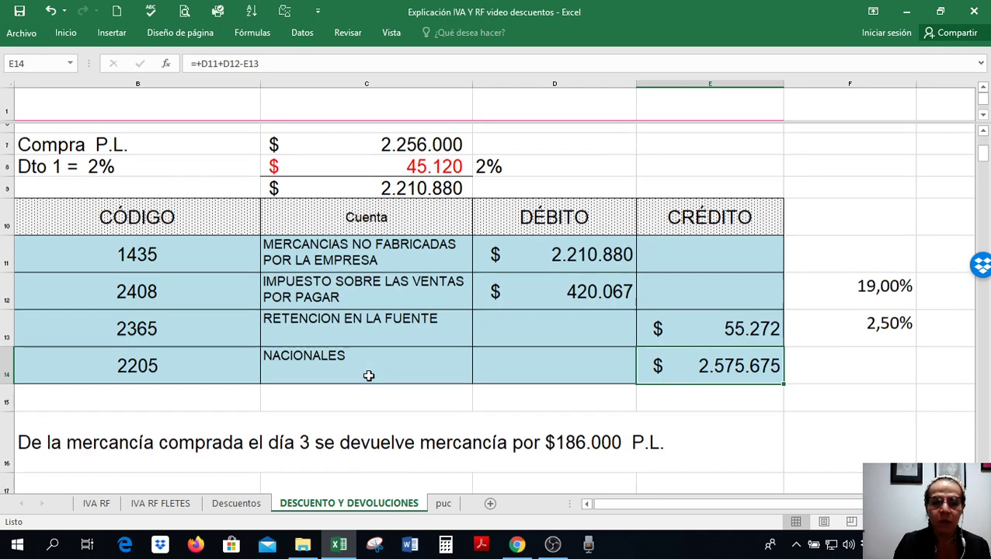
click(365, 393)
key(Home)
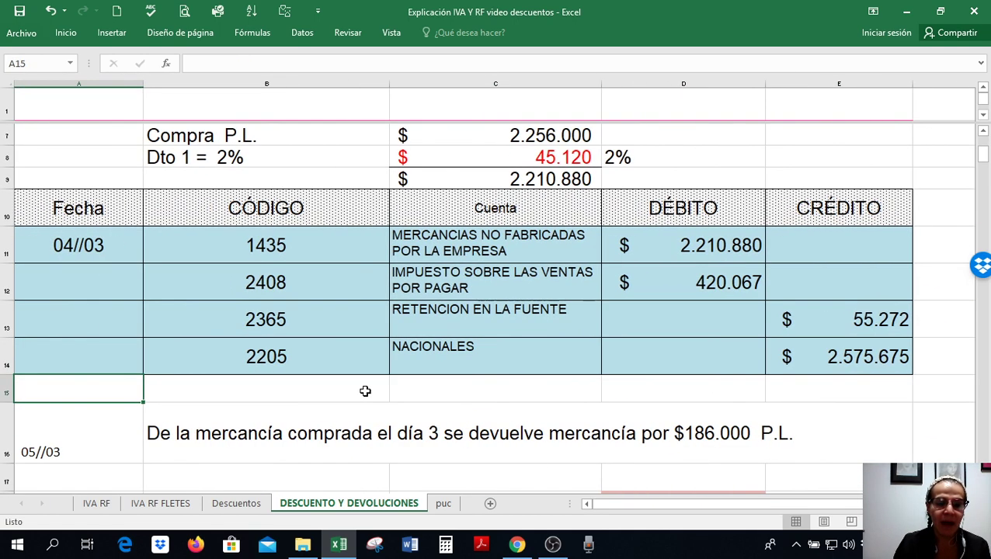
scroll(365, 392, down, 1)
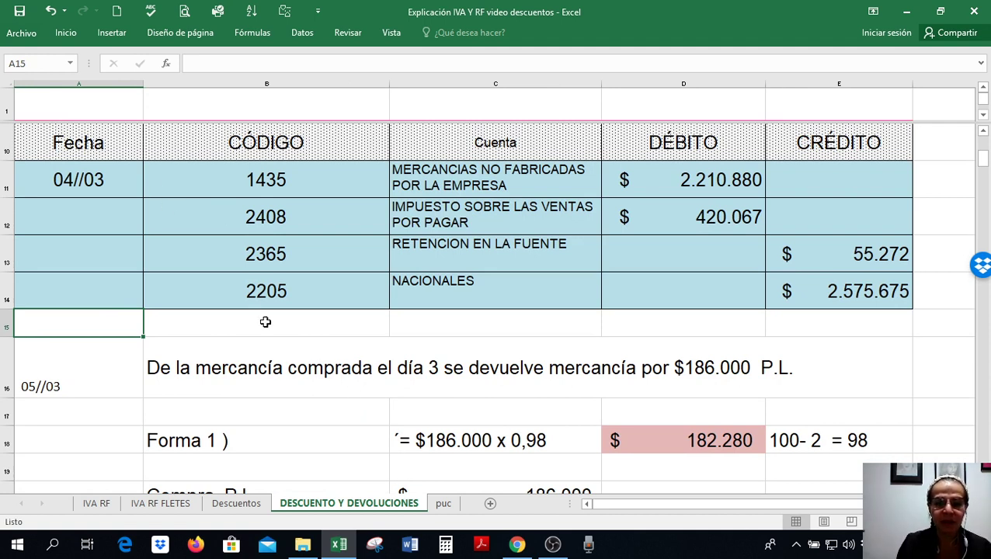
click(224, 370)
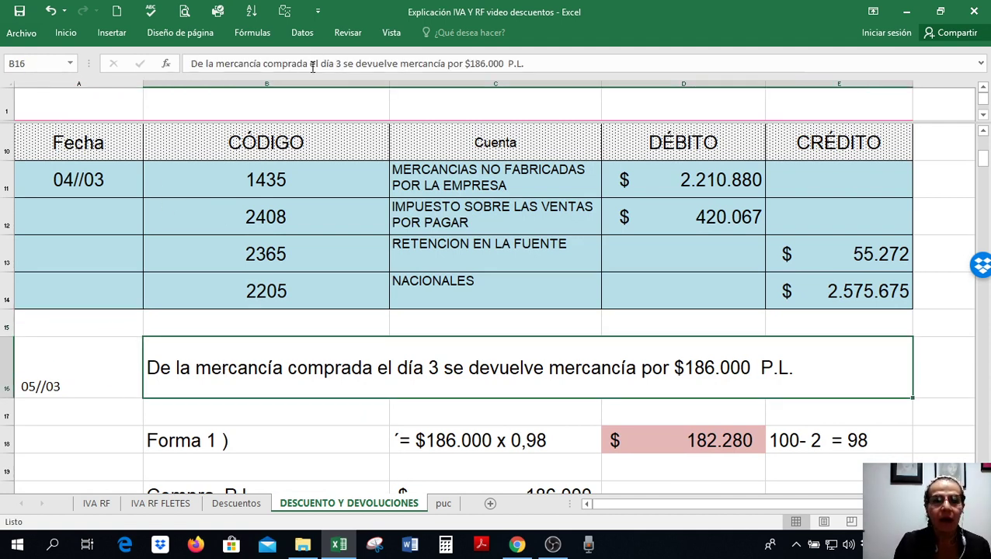
click(341, 64)
drag(342, 64, 338, 69)
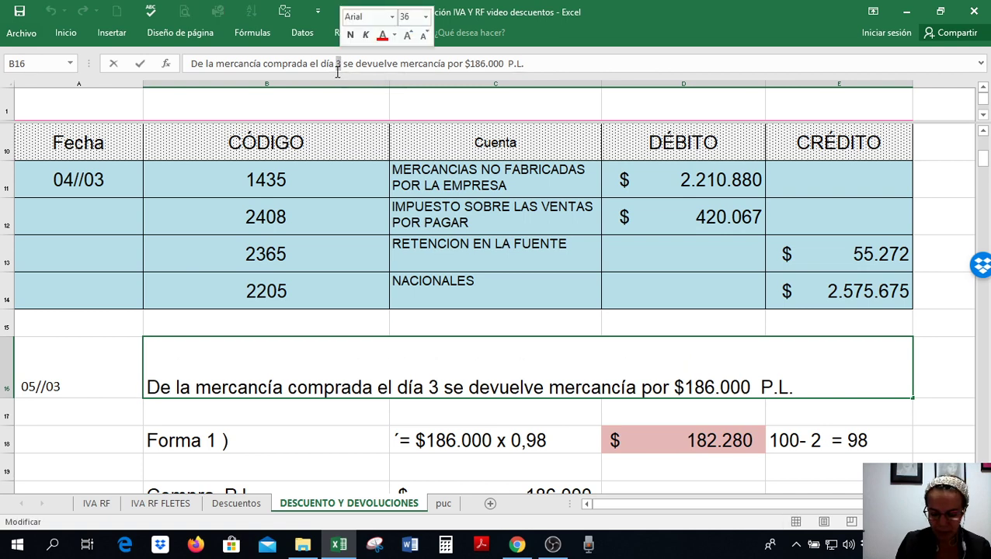
text(4)
key(Return)
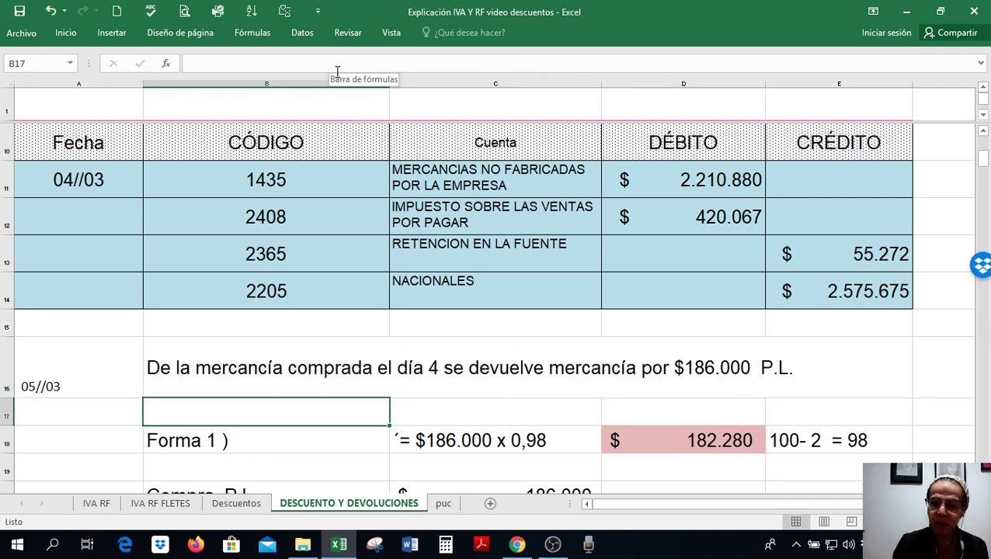
Step: Compare the return statement with the original purchase and review the return's 2% discount calculation in rows 18 to 22
scroll(305, 183, down, 1)
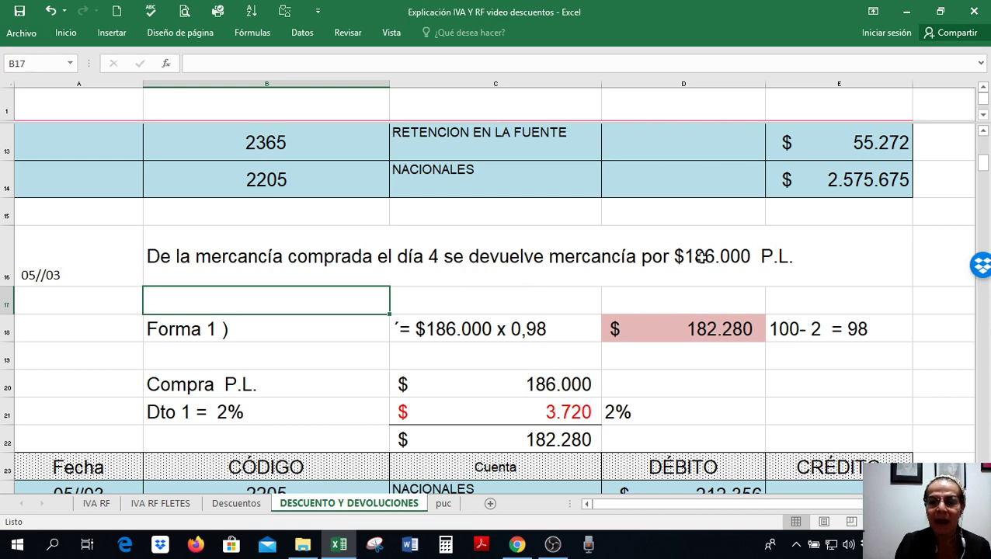
scroll(443, 282, up, 1)
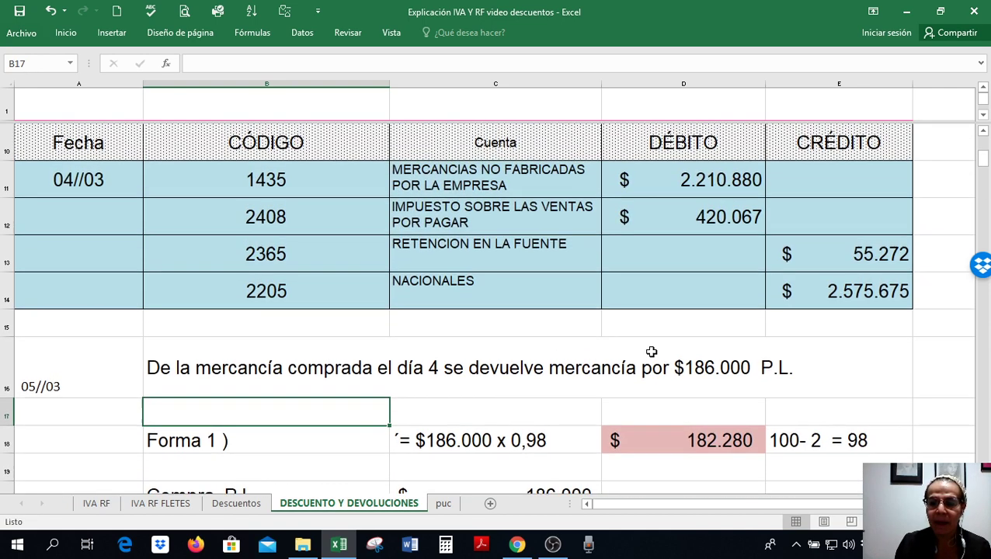
scroll(661, 373, up, 3)
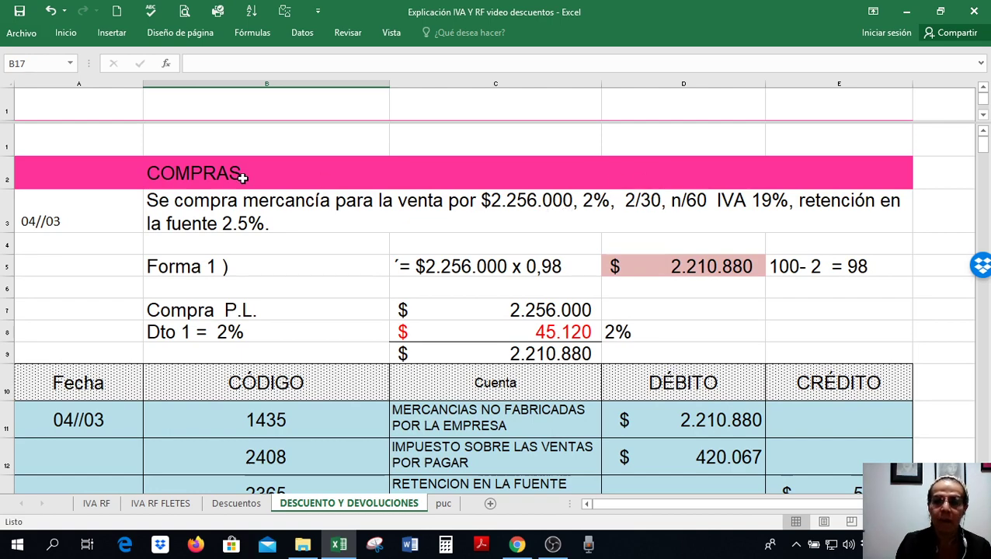
scroll(527, 212, down, 4)
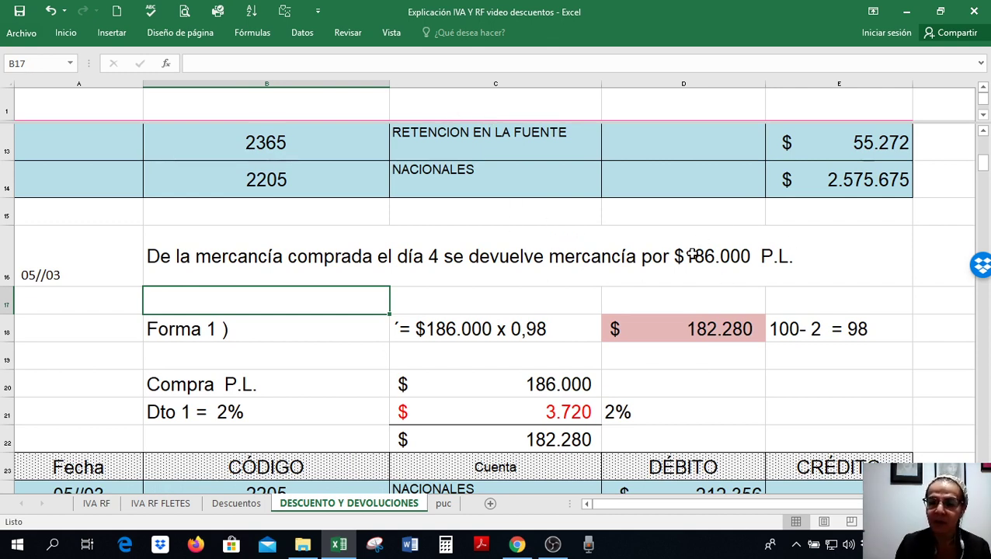
click(444, 325)
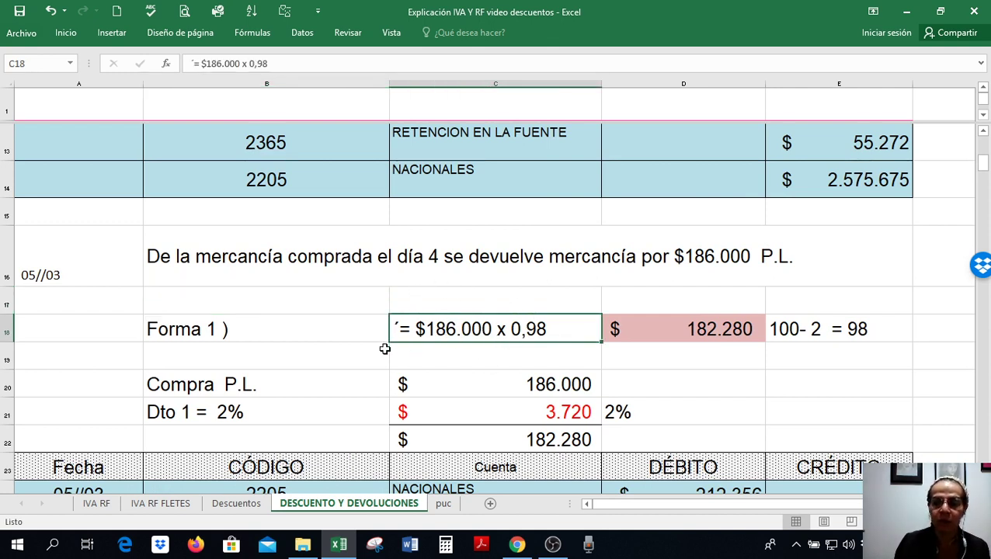
click(633, 332)
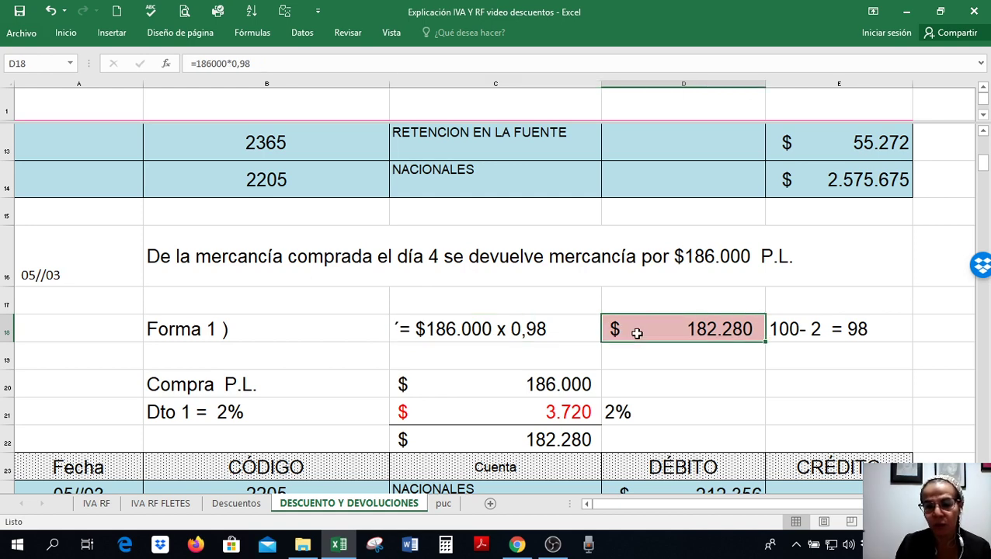
scroll(615, 368, down, 1)
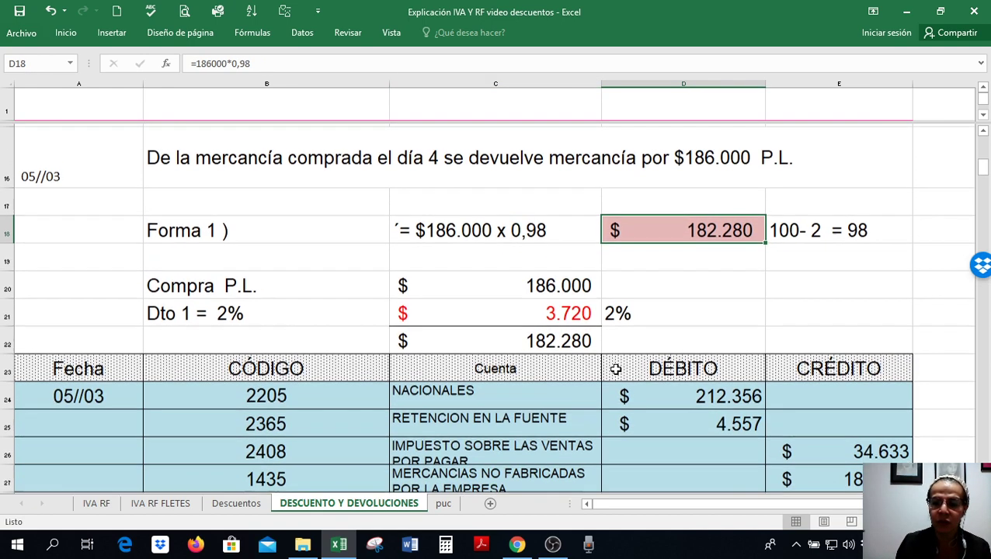
click(512, 286)
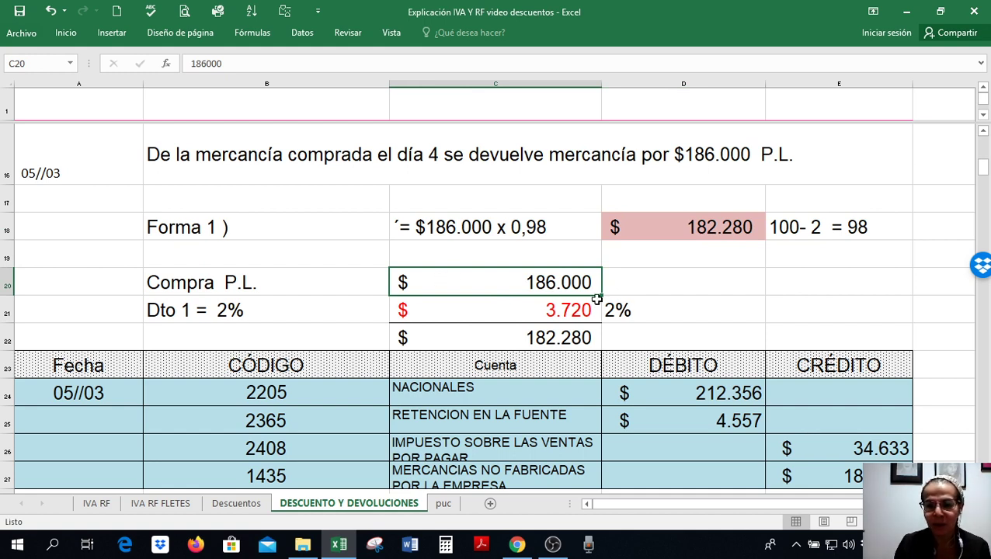
double_click(551, 310)
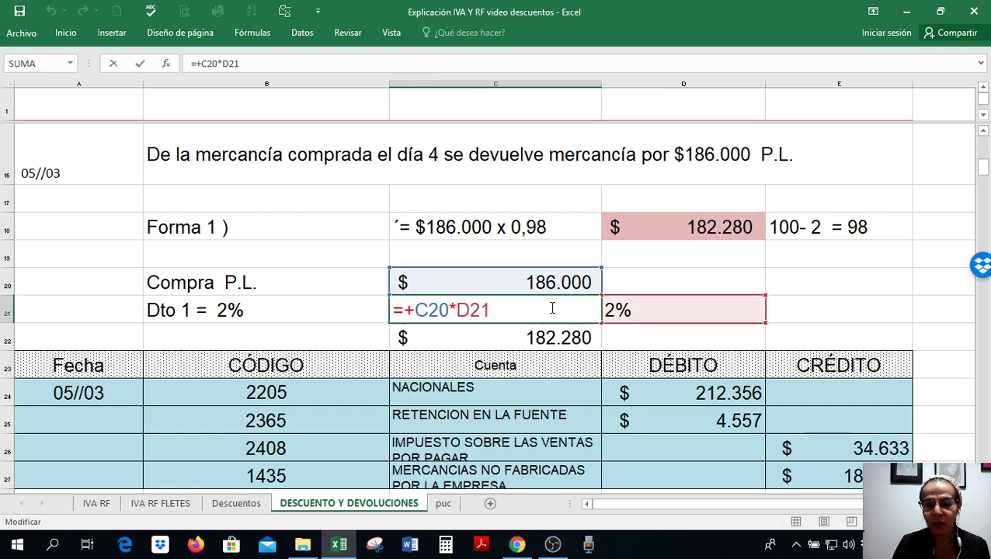
key(Return)
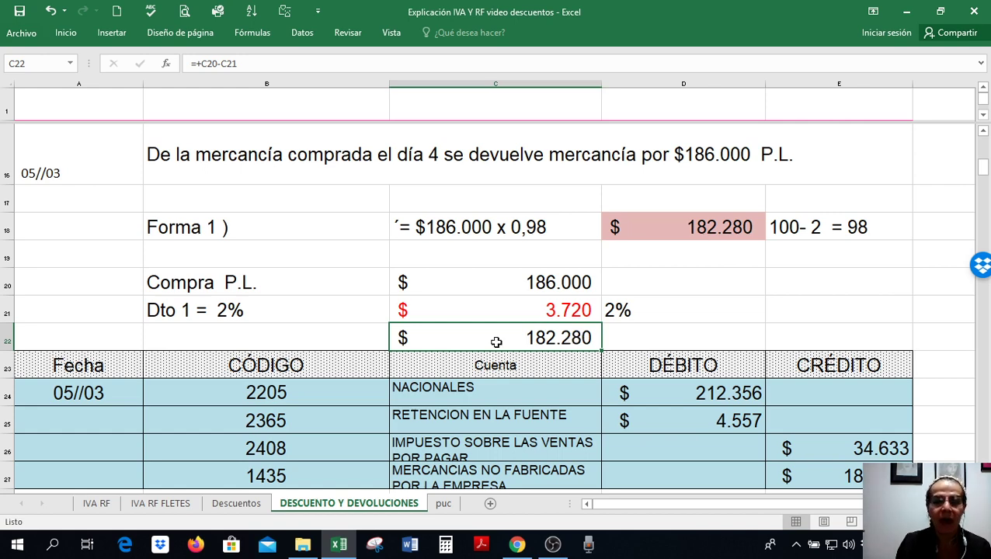
Step: Review the 05//03 return entry's merchandise row 1435 and supplier row 2205, including the supplier debit's formula
scroll(533, 288, down, 1)
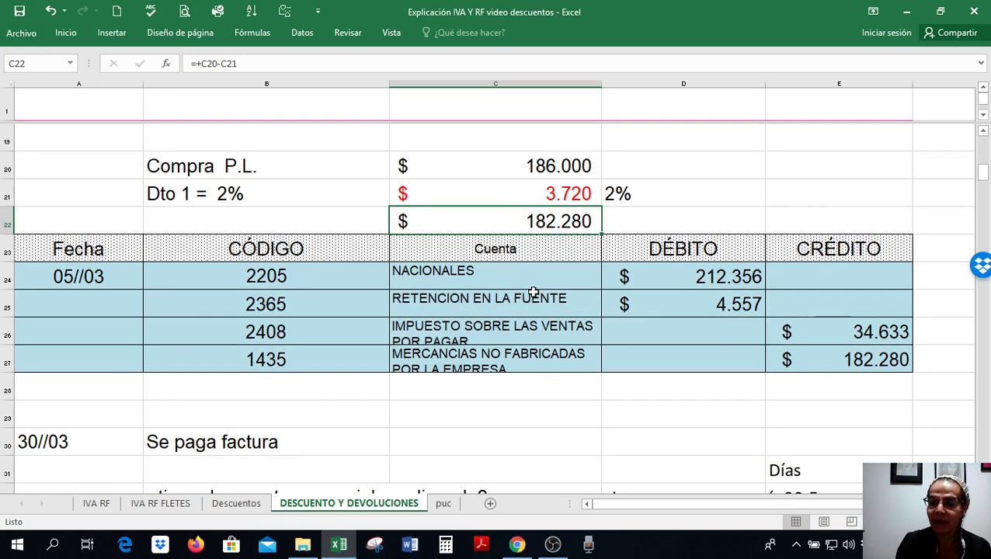
drag(250, 359, 774, 359)
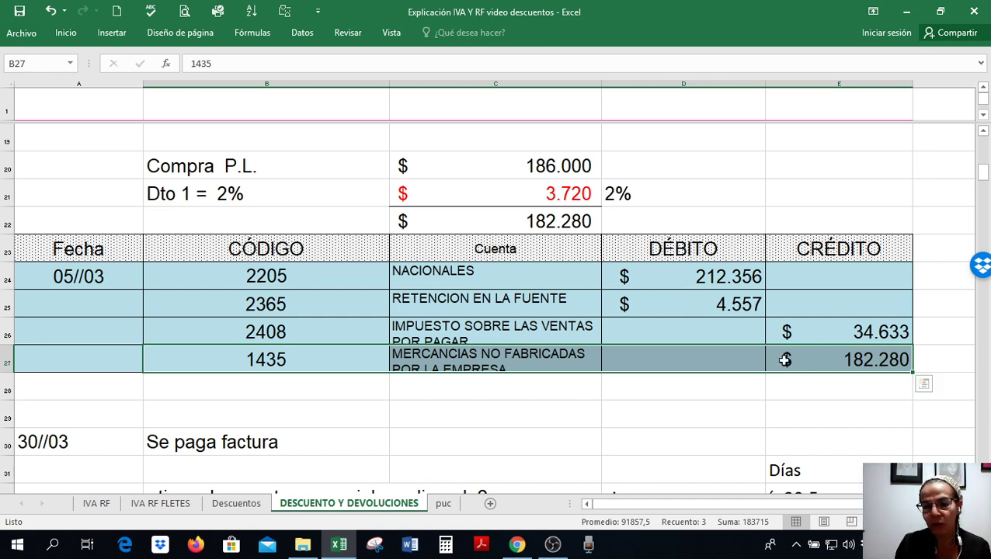
drag(265, 276, 691, 280)
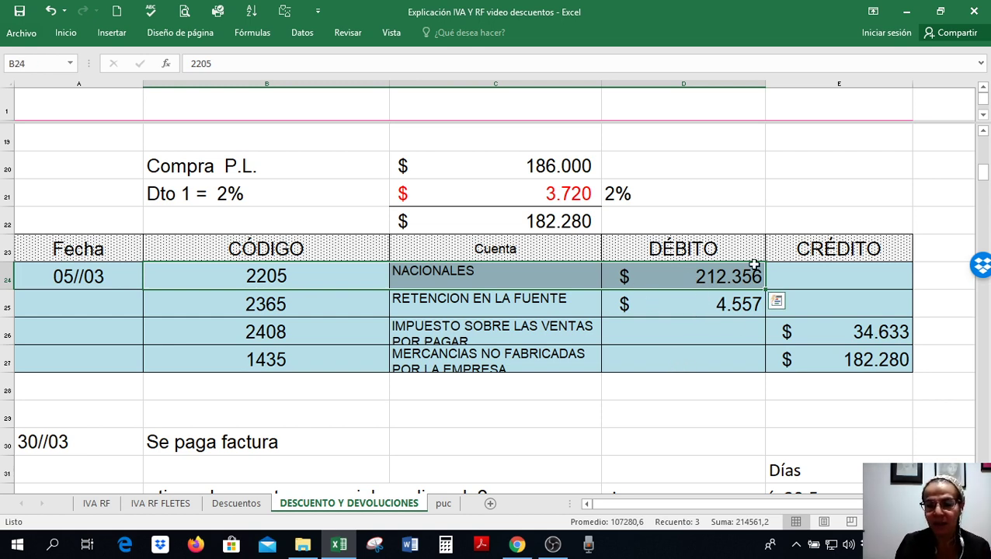
click(650, 276)
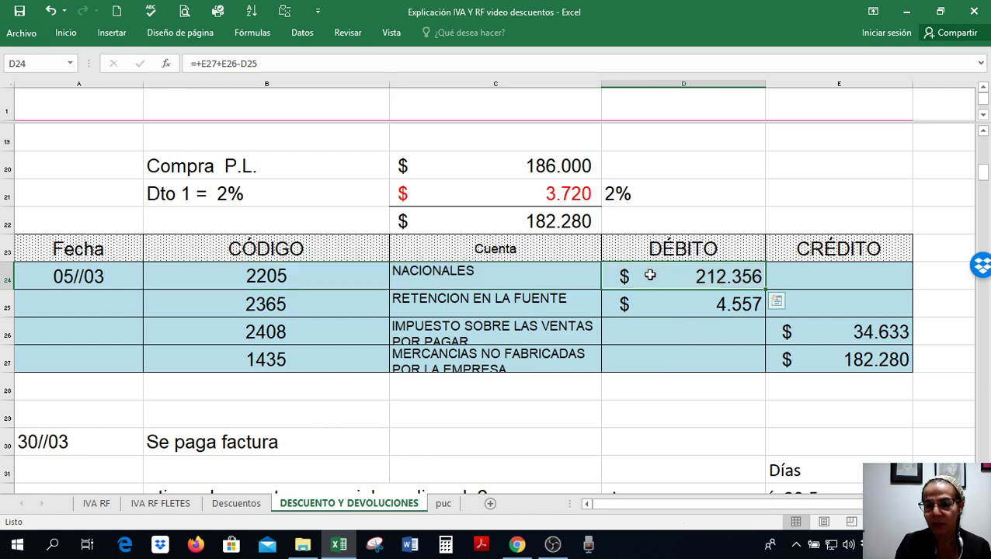
Step: Inspect the return entry's sales tax formula in E26 together with the rate it uses in column F
key(Right)
key(Right)
key(Right)
scroll(646, 280, right, 1)
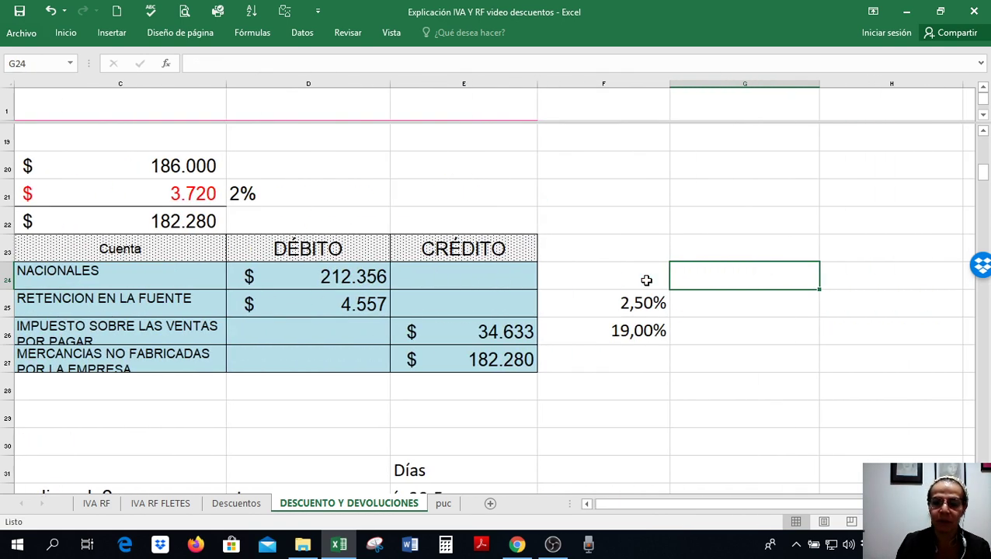
double_click(442, 330)
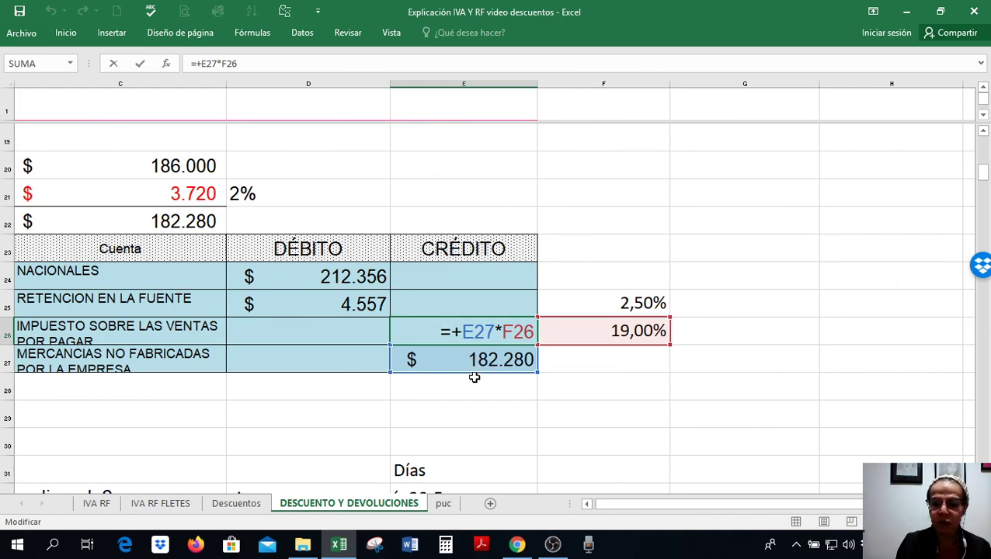
key(Return)
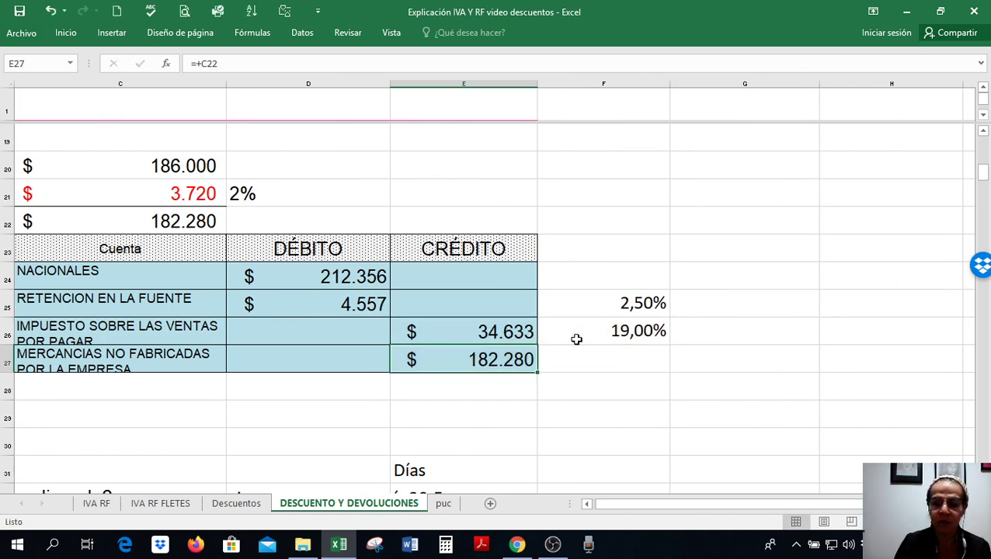
key(Up)
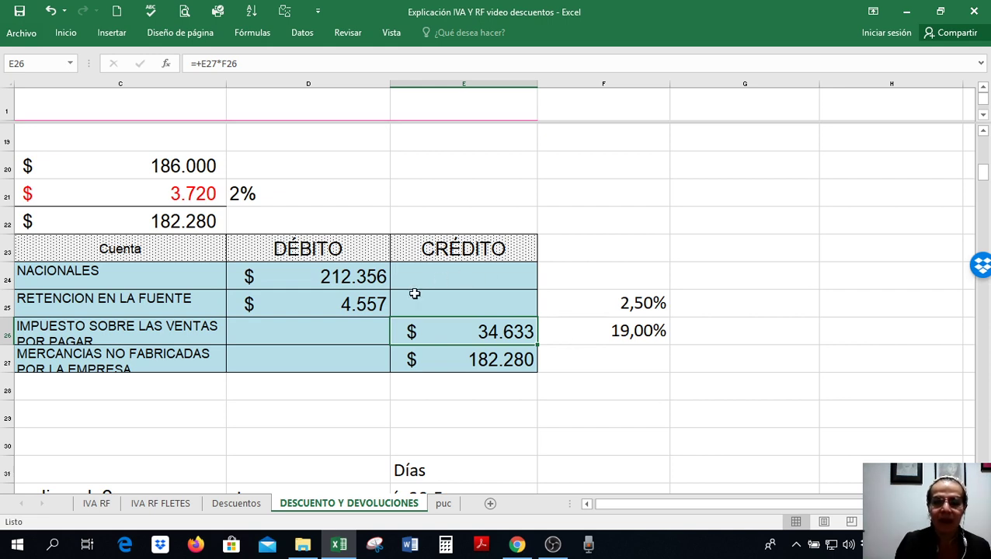
Step: Inspect the return entry's formulas for the retención en la fuente in D25 and the supplier debit in D24
double_click(345, 303)
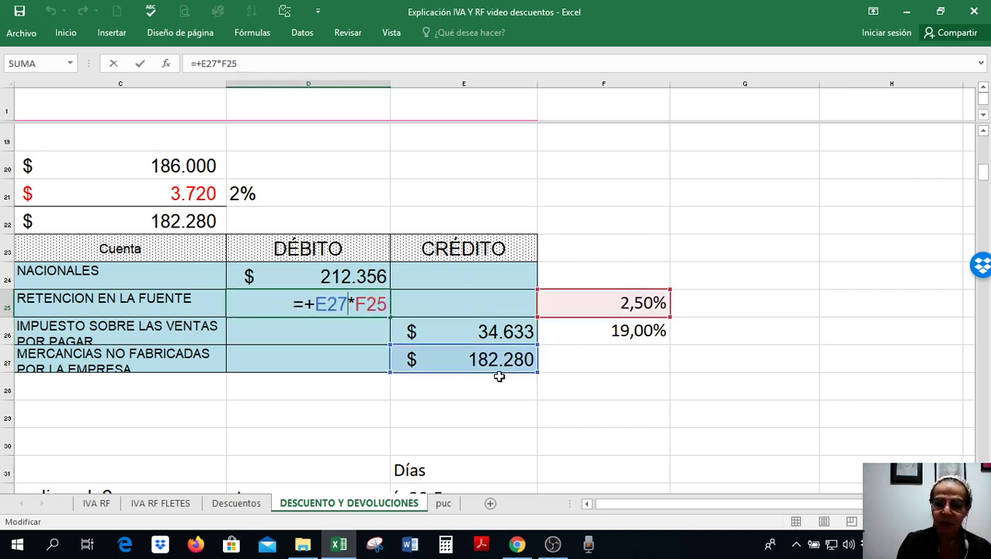
key(ctrl+Return)
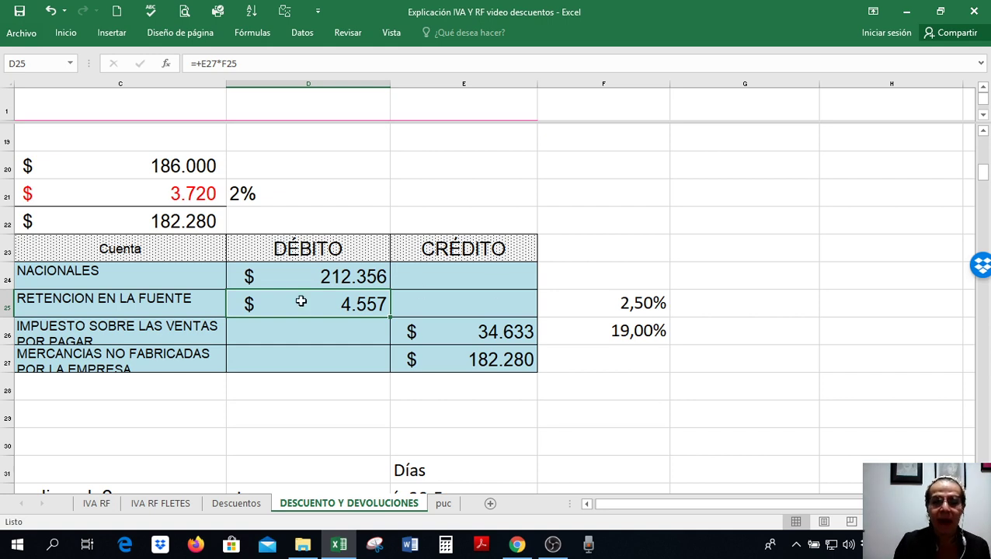
click(307, 273)
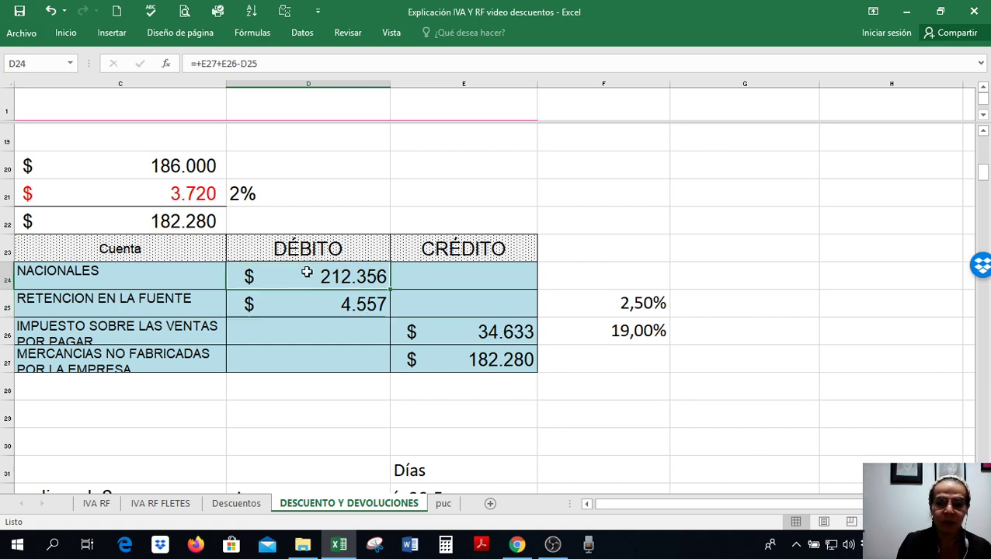
double_click(307, 273)
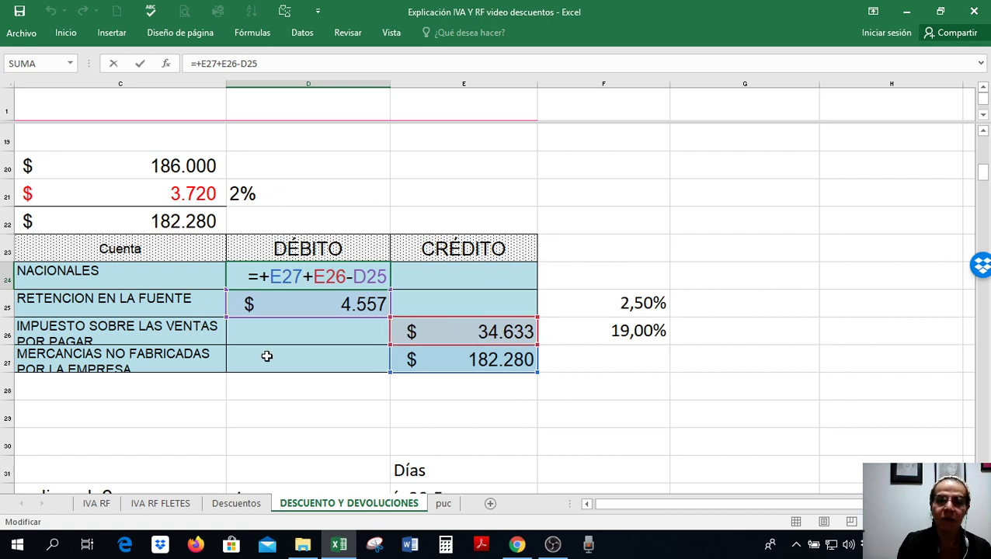
key(ctrl+Return)
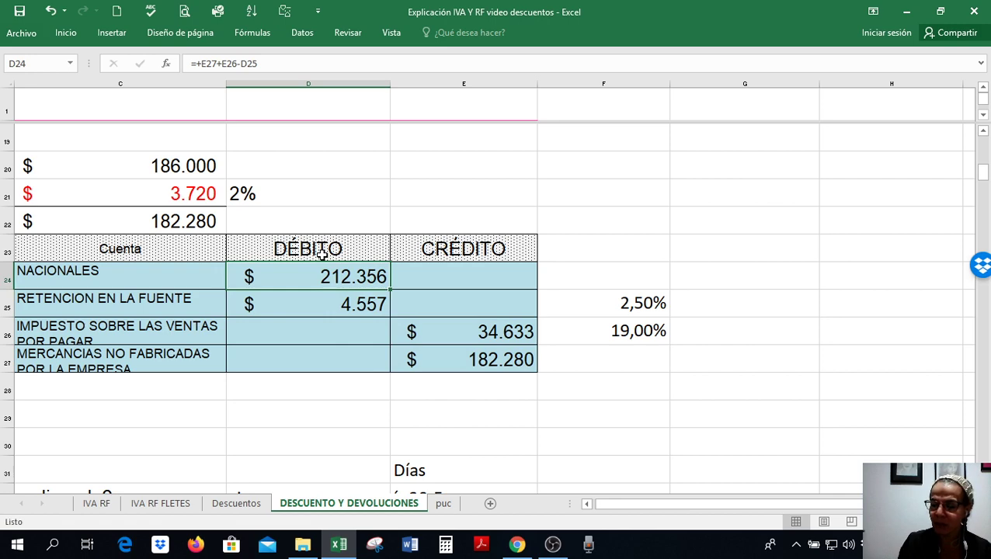
Step: Go over the return entry's accounts again, from the supplier debit in row 24 to the merchandise account in row 27
key(Left)
key(Left)
key(Left)
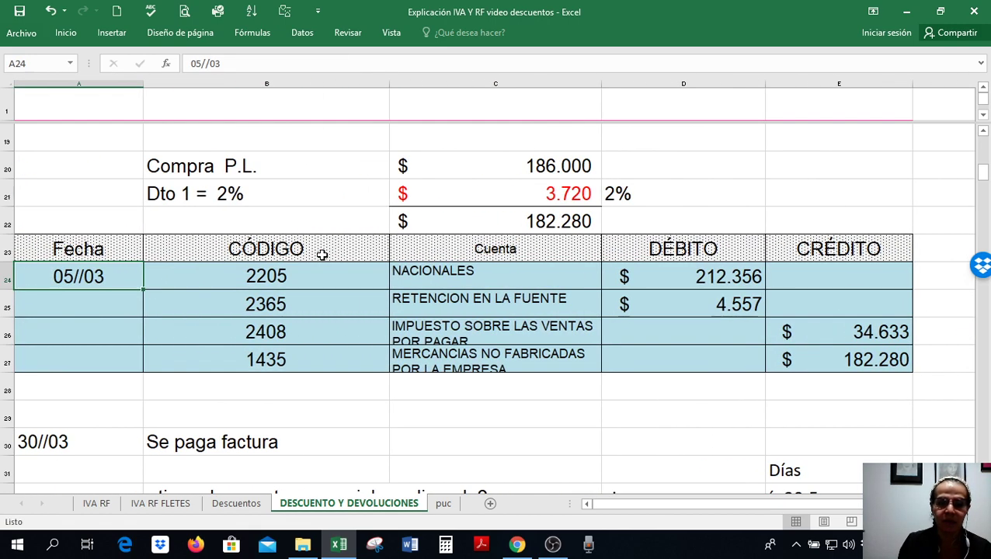
drag(269, 279, 746, 305)
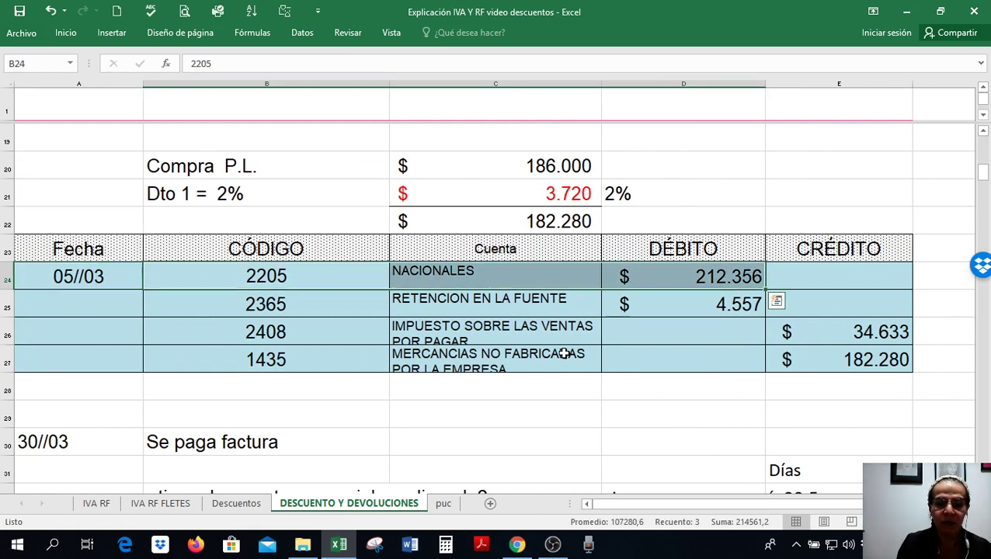
click(540, 370)
Step: Compare the 30//03 invoice payment with the date and 2/30 discount terms of the 04//03 purchase
scroll(360, 400, down, 2)
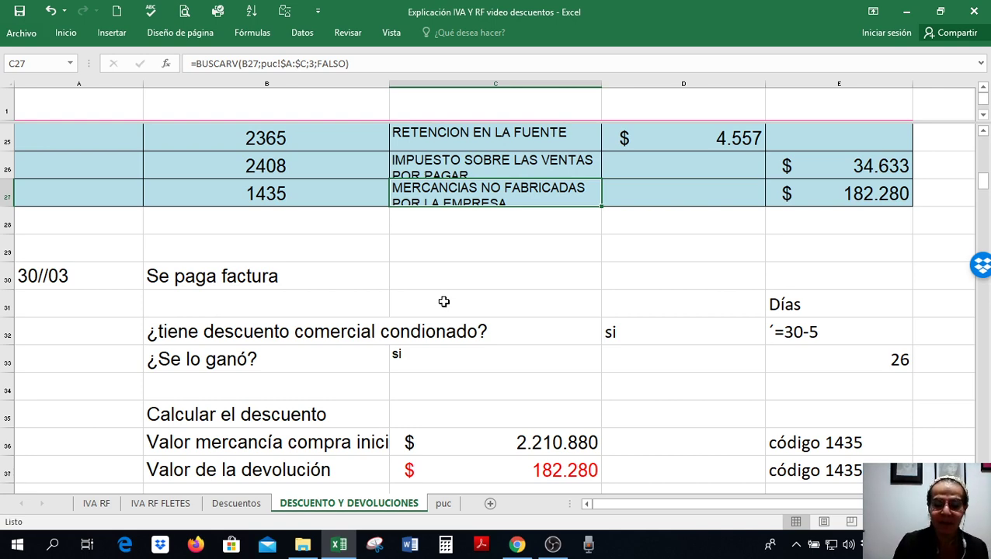
scroll(444, 301, up, 8)
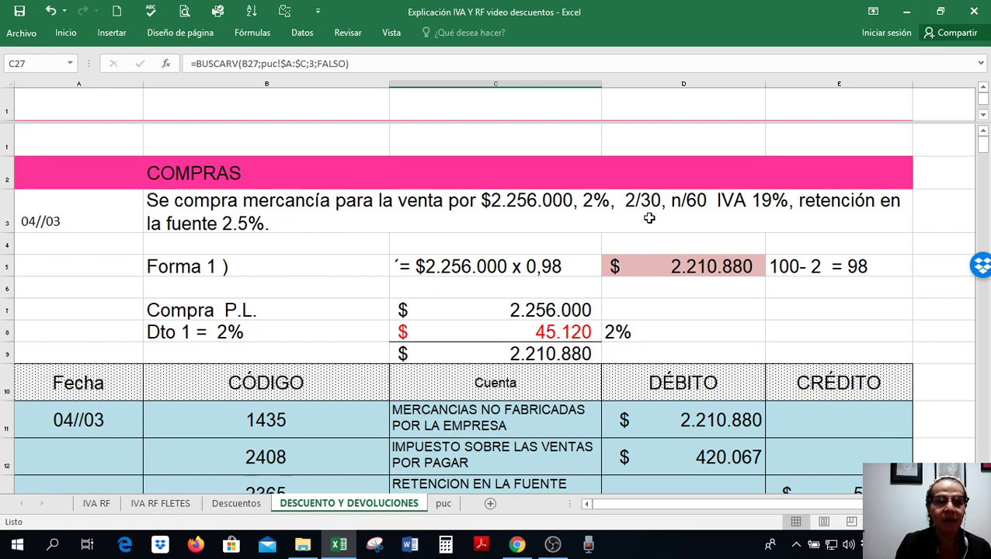
click(23, 204)
scroll(218, 283, down, 5)
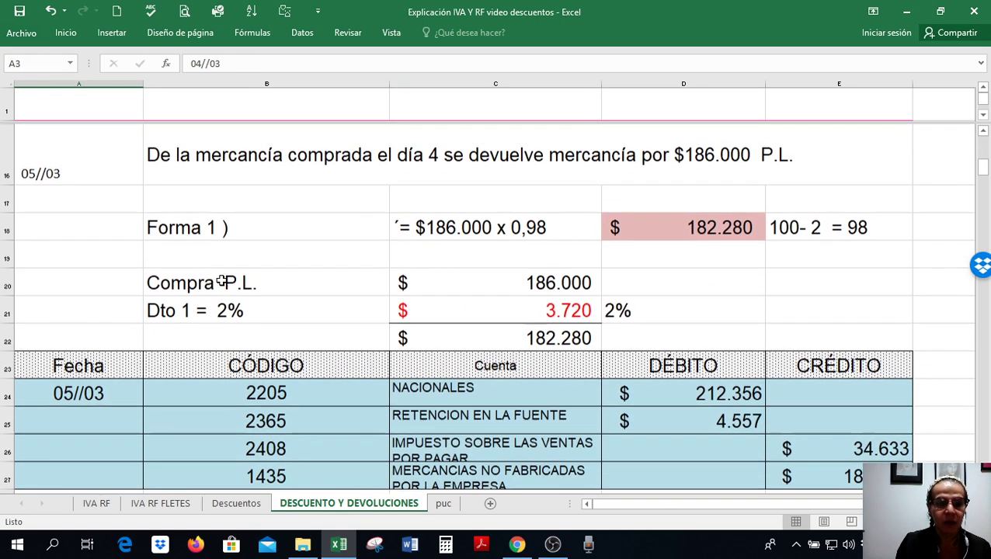
scroll(125, 314, down, 3)
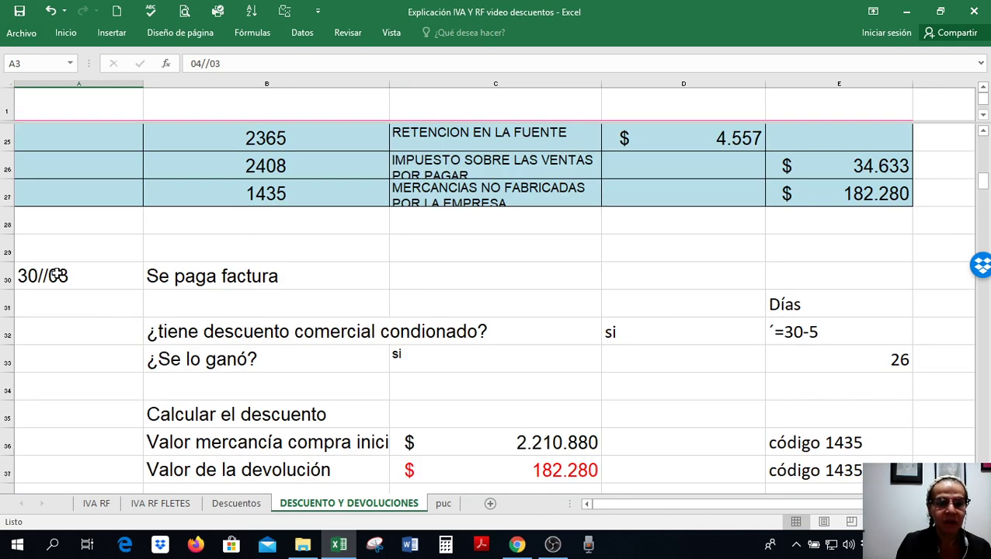
Step: Correct the days calculation text in E32 to "´=30-4" and check the formula in E33
click(810, 333)
click(238, 63)
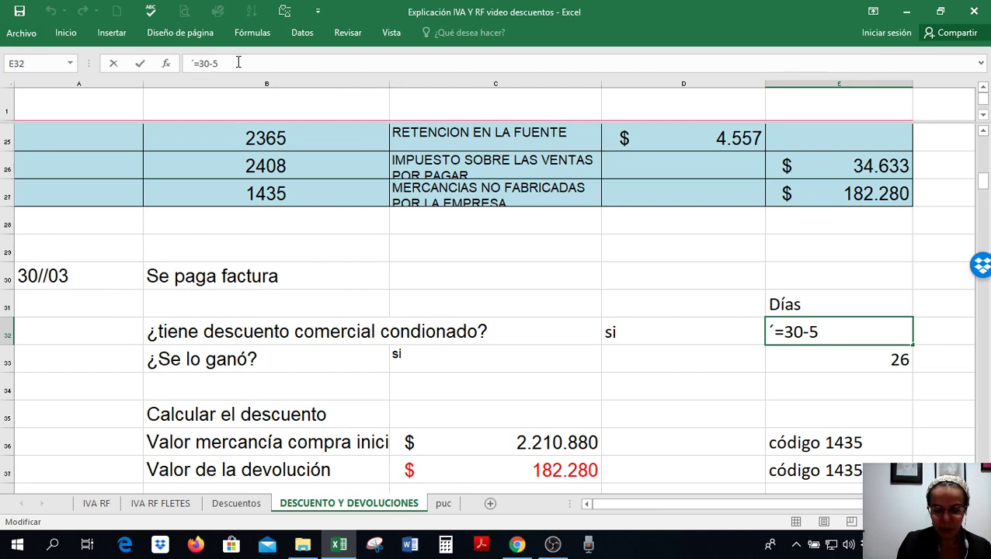
key(BackSpace)
text(4)
key(Return)
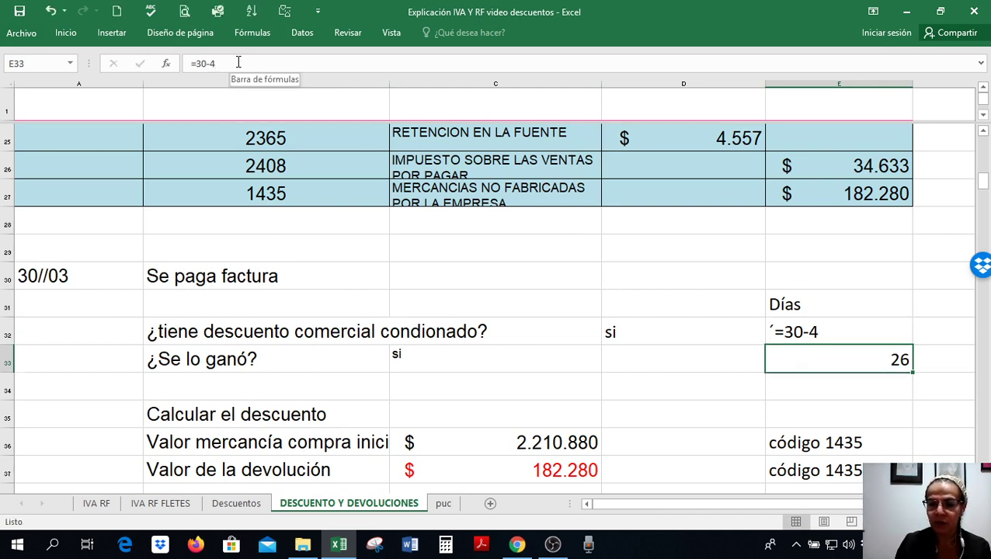
click(238, 63)
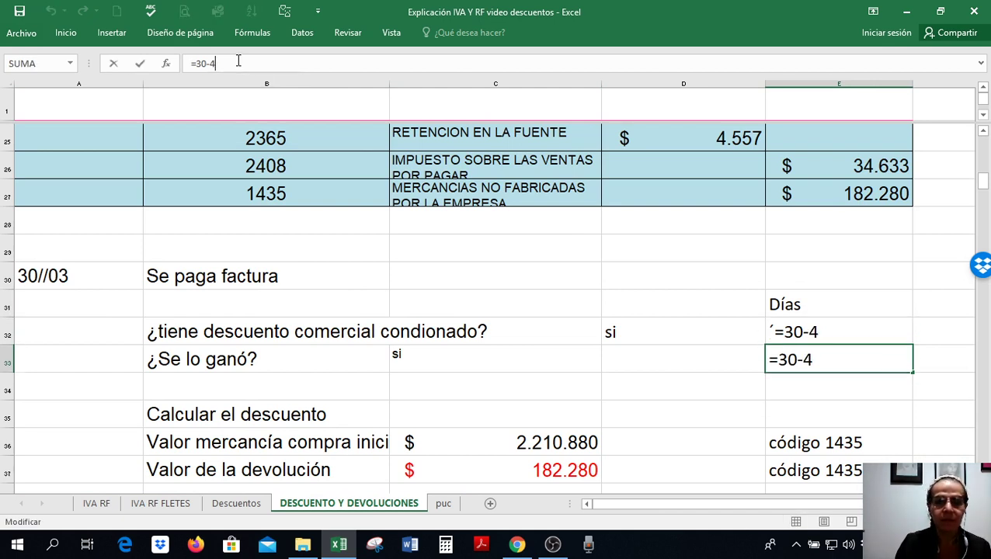
key(Return)
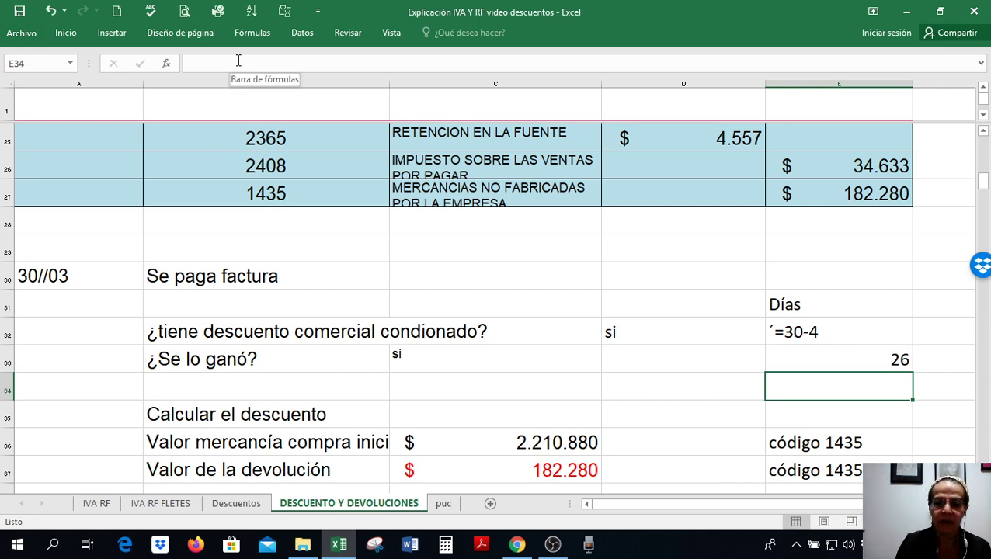
Step: Widen column B so that the label "Valor mercancía compra inicial" fits in full
key(Down)
key(Down)
key(Down)
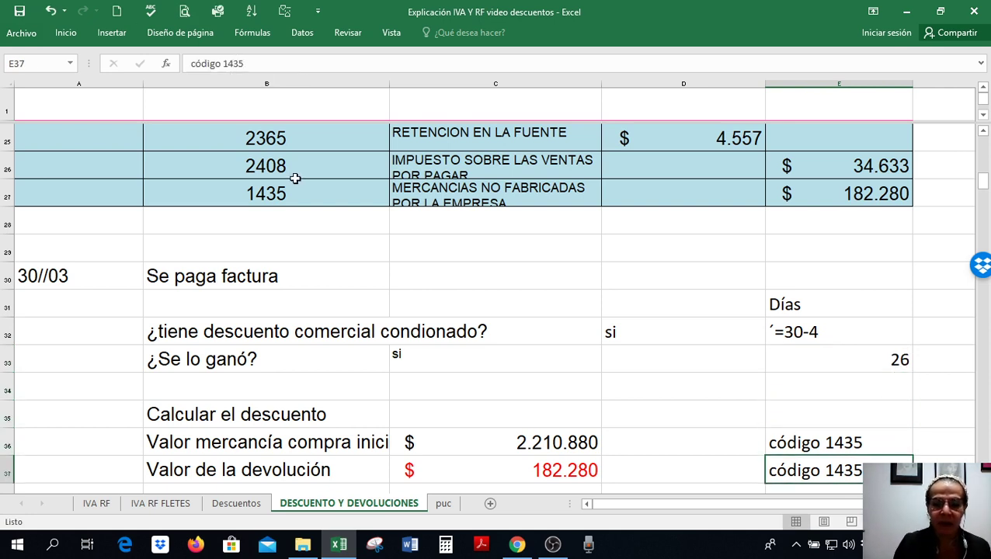
click(476, 357)
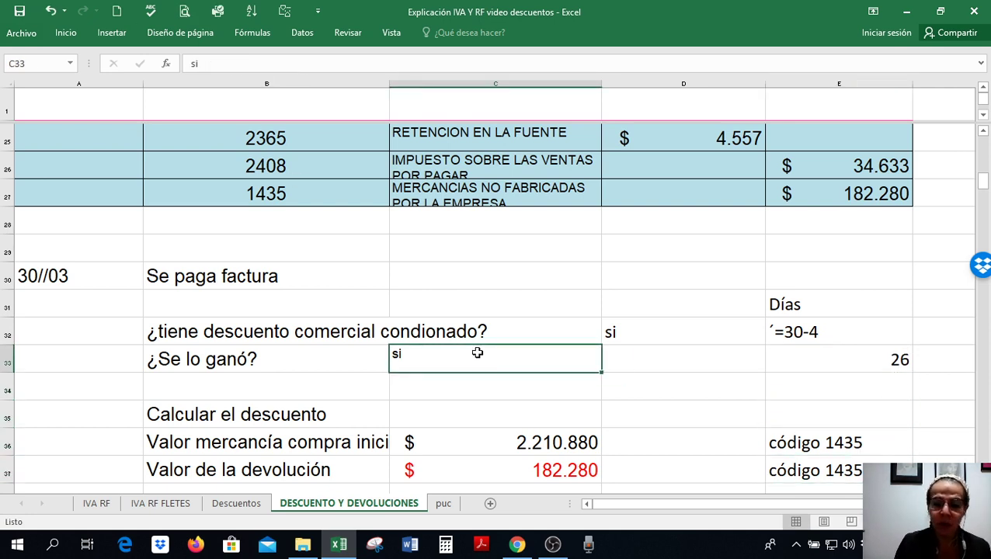
drag(389, 84, 427, 91)
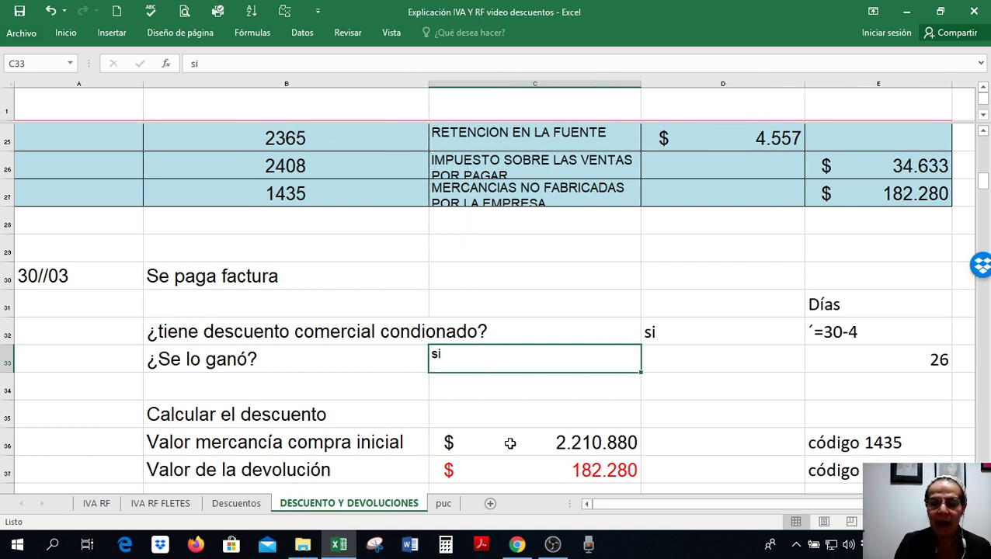
Step: Enlarge the upper pane of the split sheet to show the 04//03 purchase entry above the discount calculation
drag(198, 444, 476, 442)
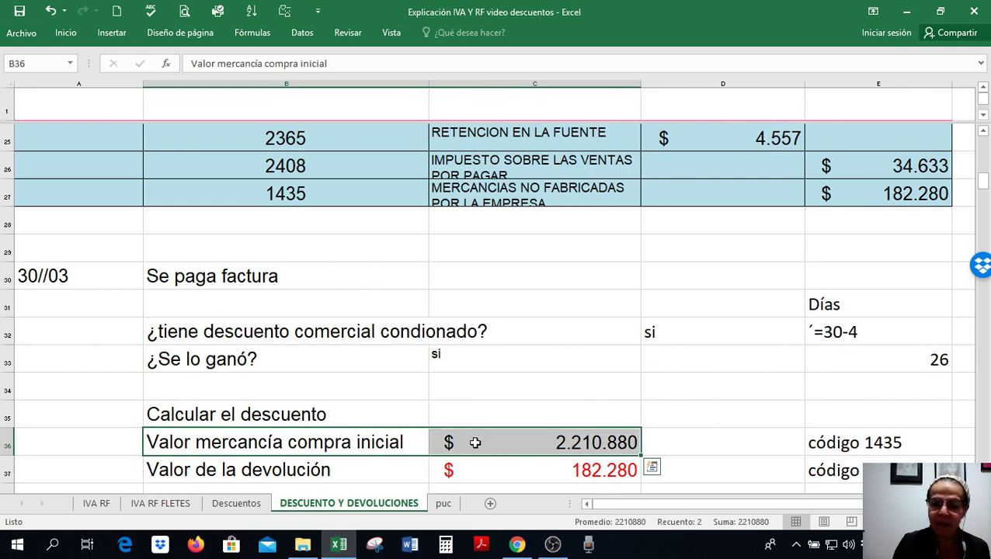
click(524, 380)
drag(559, 122, 568, 263)
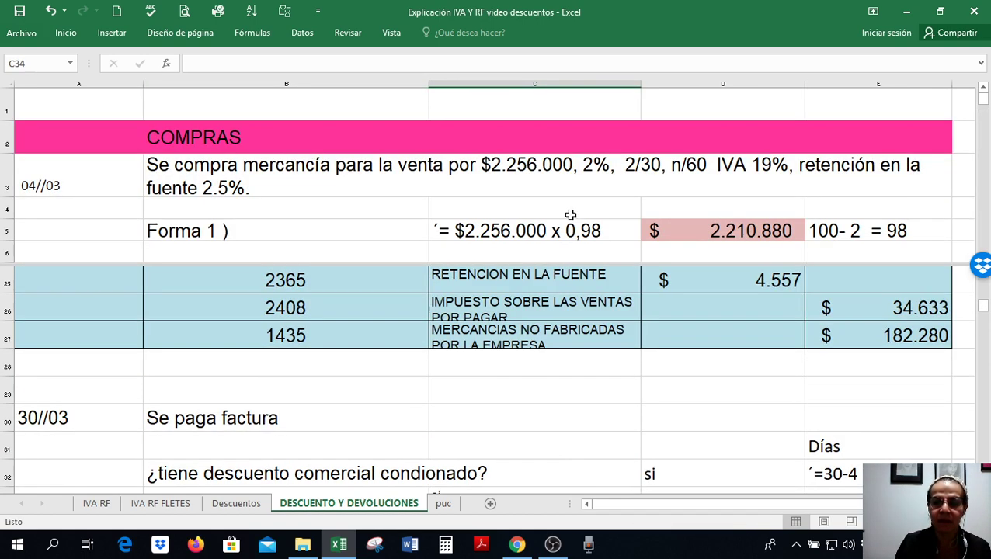
click(574, 209)
scroll(576, 215, down, 2)
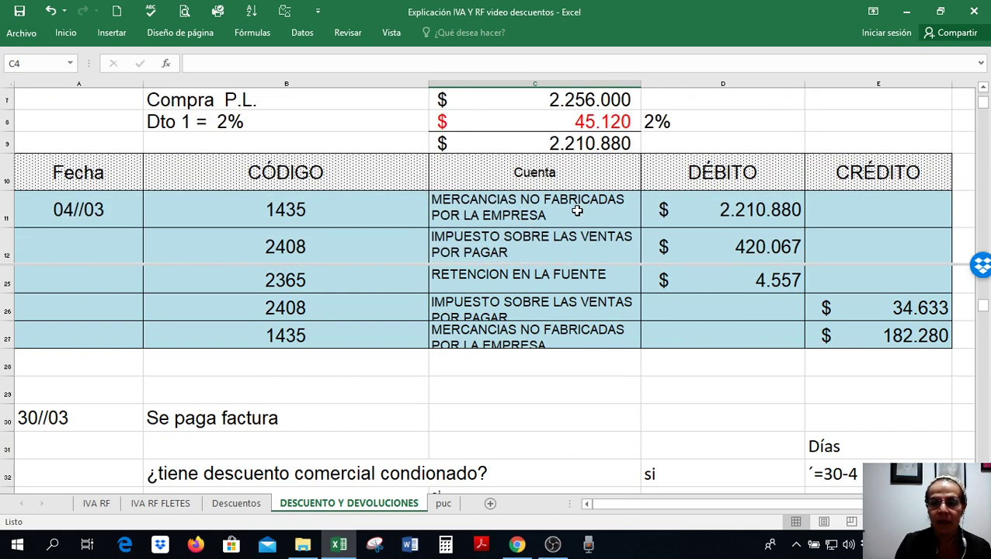
Step: Compare the purchase entry's 1435 debit with the initial merchandise value used in the discount calculation in row 36
drag(227, 218, 730, 214)
click(598, 373)
scroll(598, 376, down, 3)
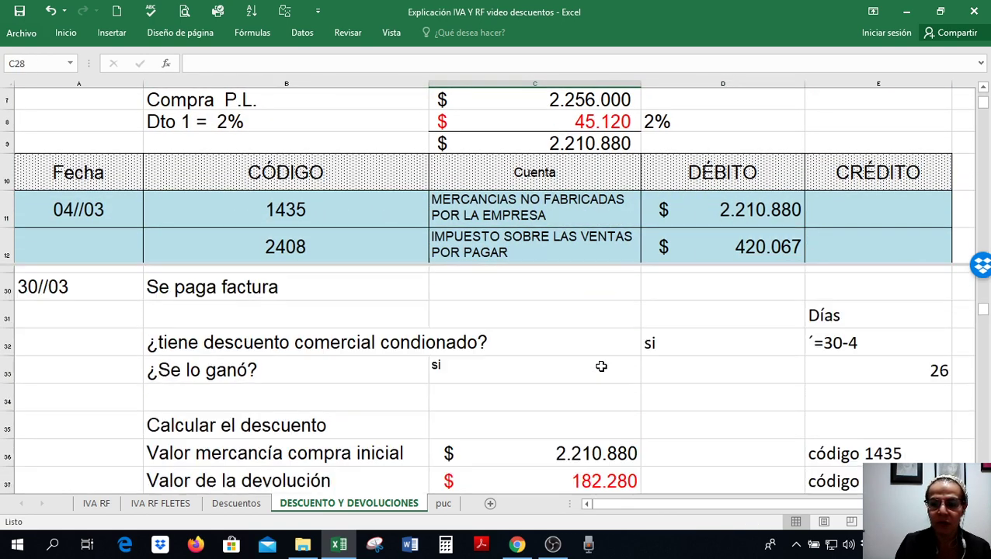
drag(224, 209, 728, 206)
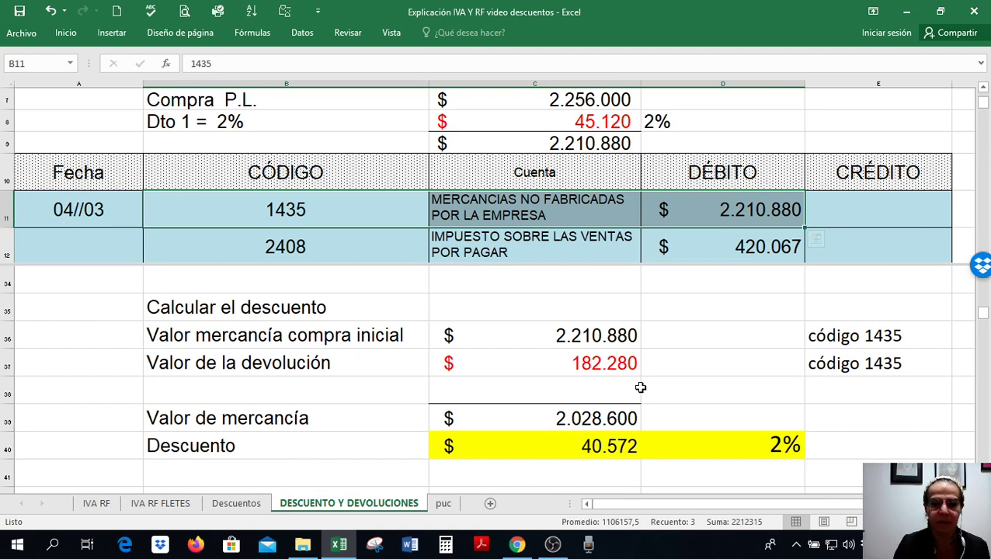
click(353, 339)
click(192, 357)
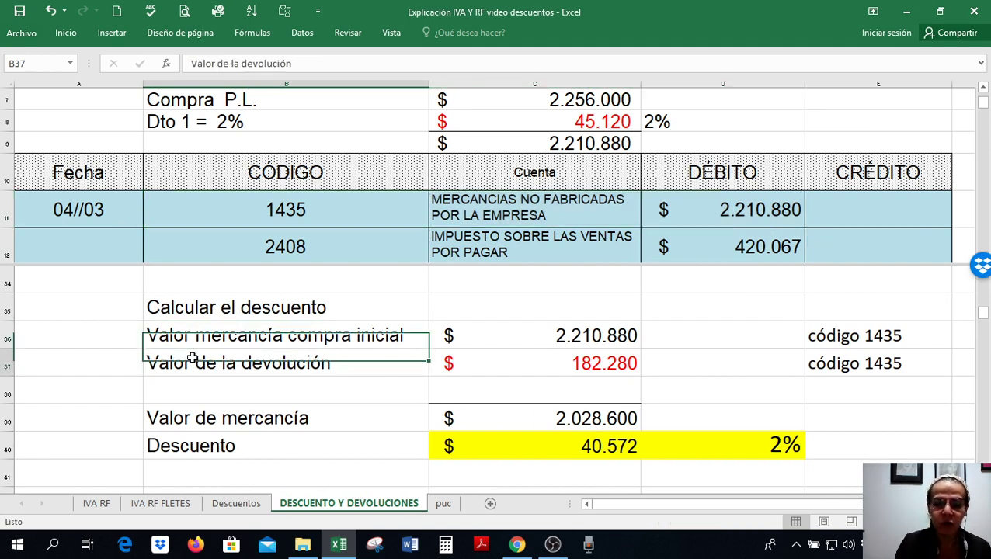
Step: Trace the return value in C37 to the return entry's 1435 credit and check the merchandise value formula in C39
click(378, 233)
scroll(381, 226, down, 1)
scroll(382, 220, down, 4)
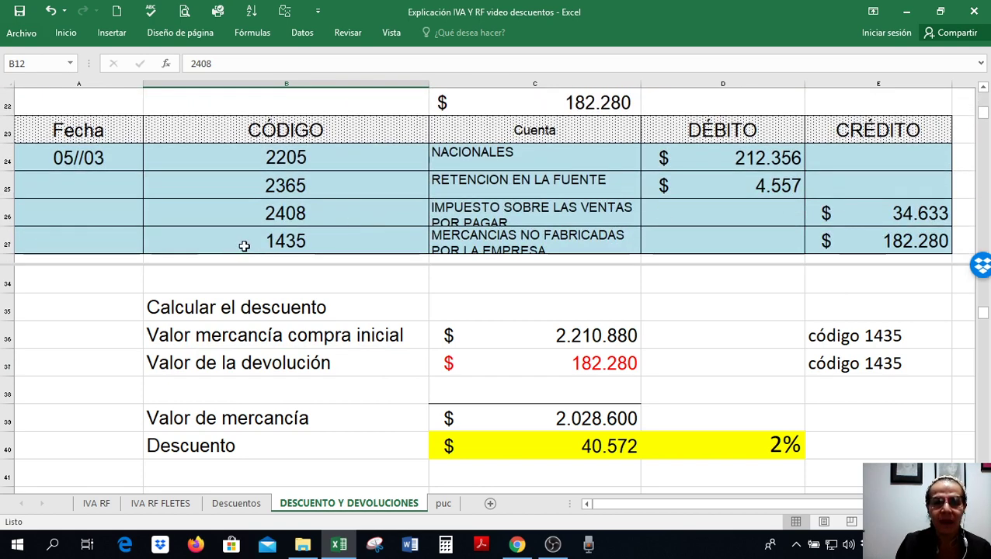
drag(217, 242, 885, 242)
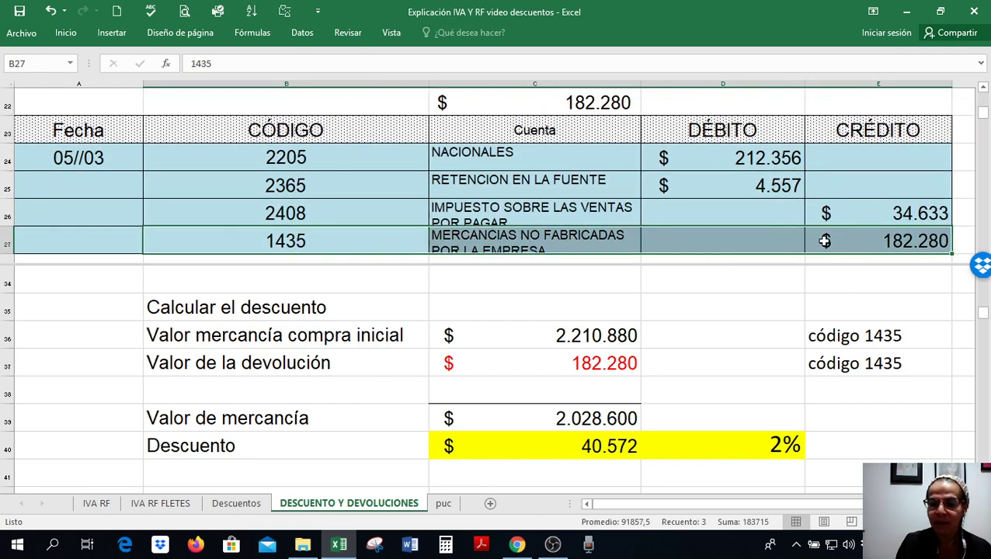
click(625, 367)
click(544, 415)
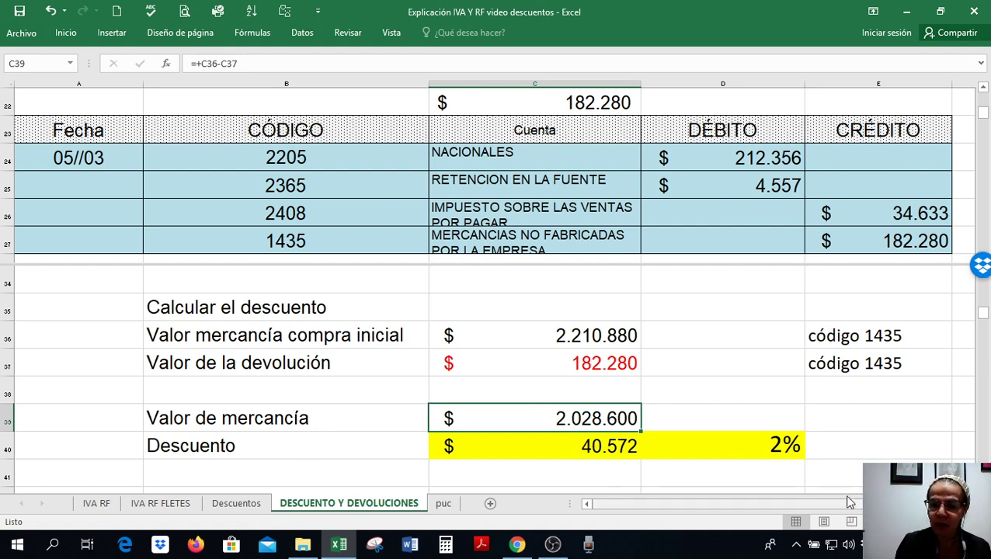
Step: Match the código 1435 references in E36 and E37 with the initial purchase and return values in column C
click(859, 327)
click(855, 355)
click(861, 332)
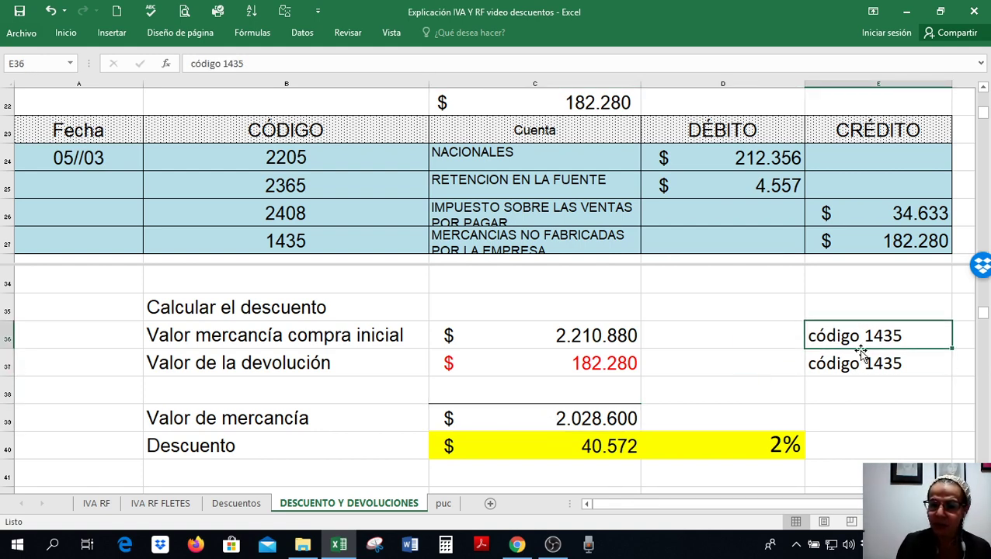
click(858, 357)
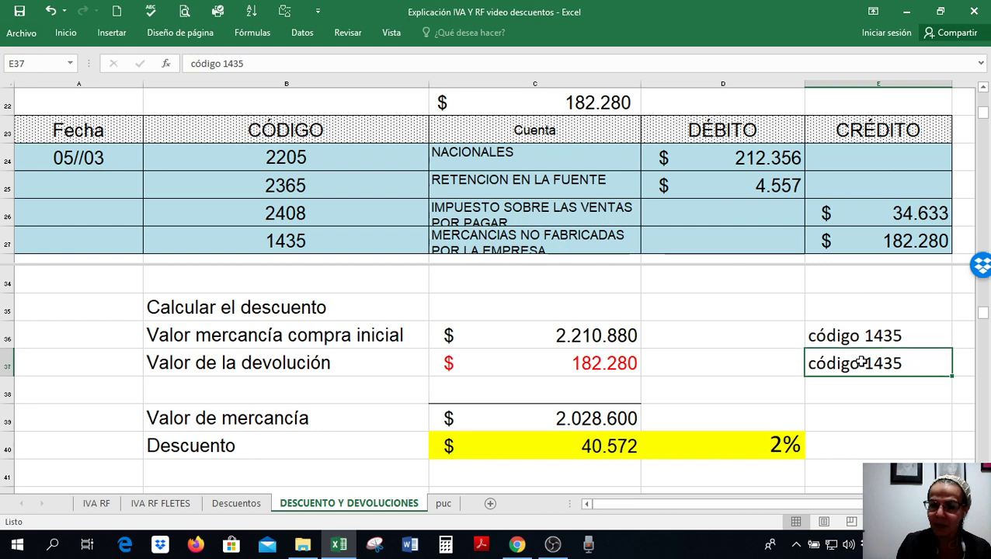
click(606, 333)
click(597, 365)
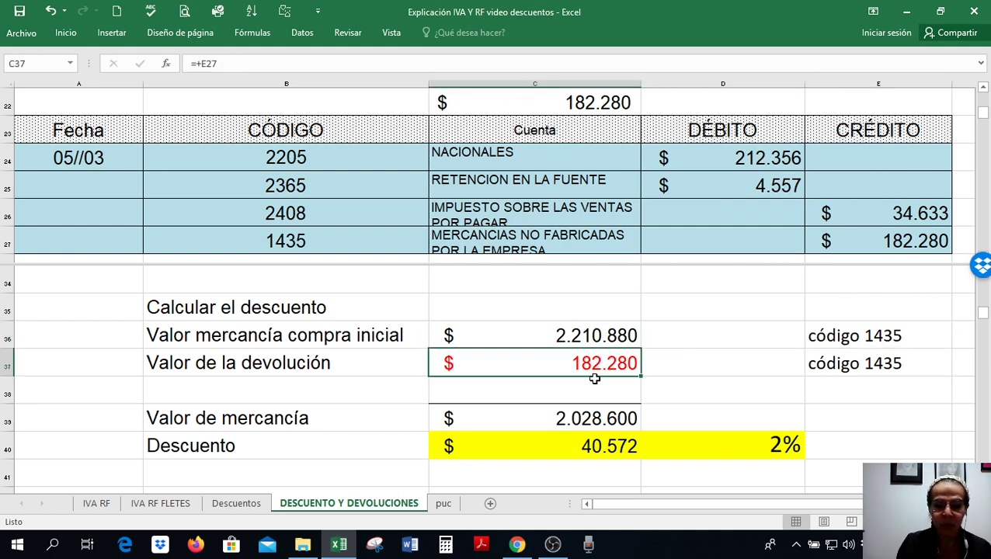
Step: Examine how the merchandise value in C39 is calculated from the initial purchase in C36 and the return in C37
click(539, 411)
scroll(551, 408, down, 1)
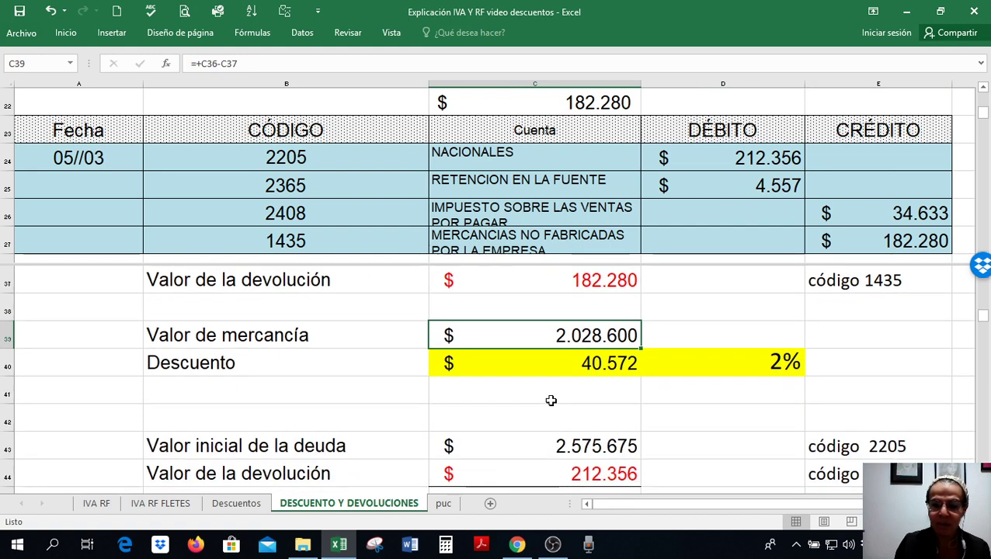
scroll(536, 408, up, 1)
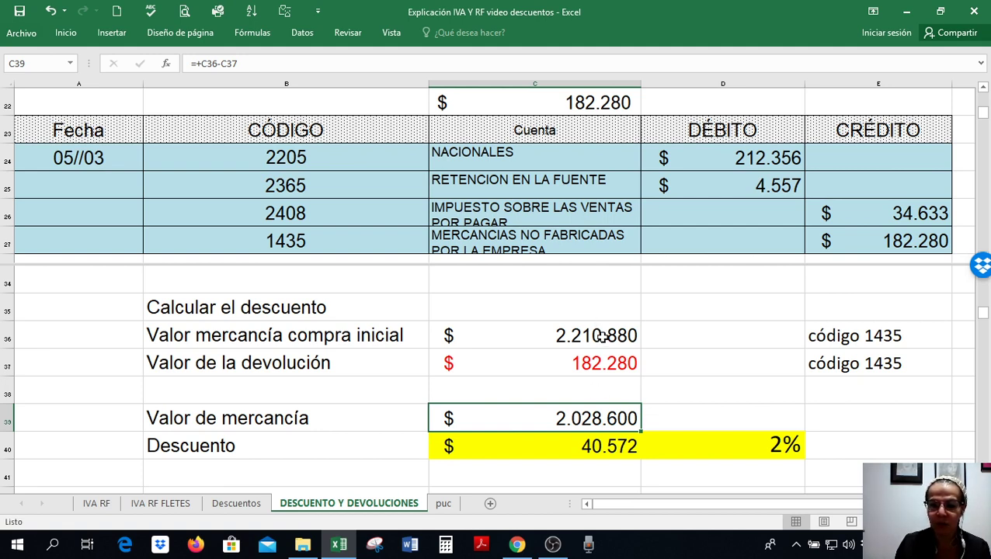
click(603, 336)
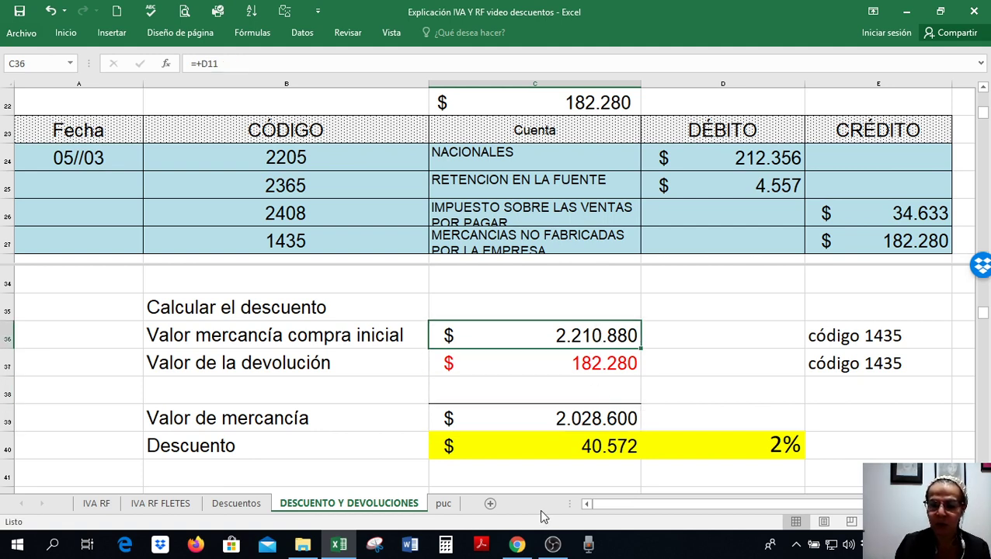
click(533, 365)
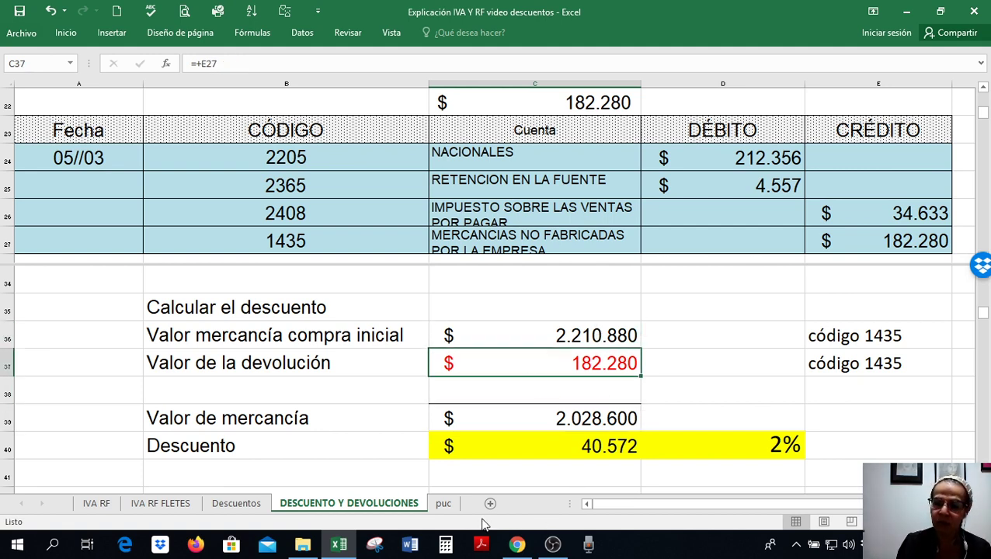
double_click(553, 418)
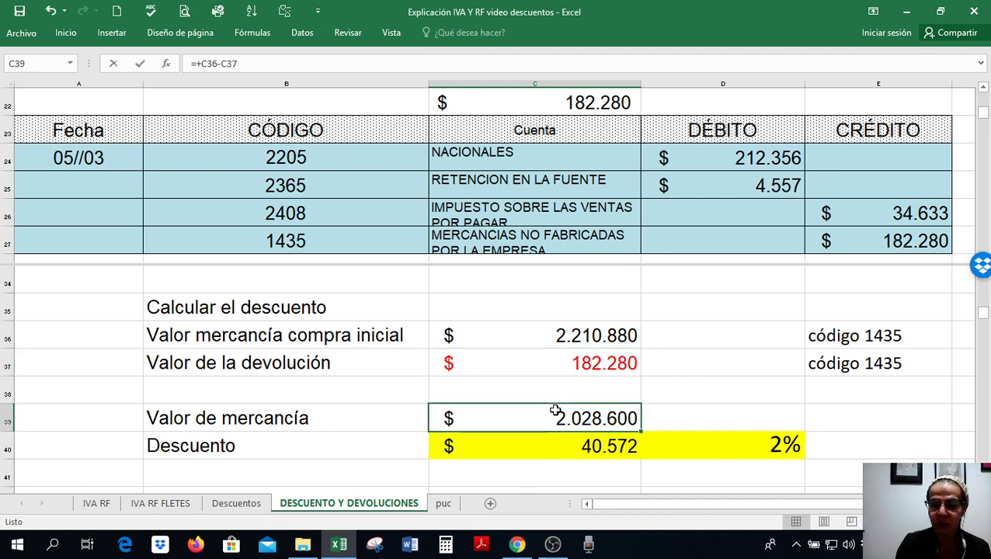
key(Return)
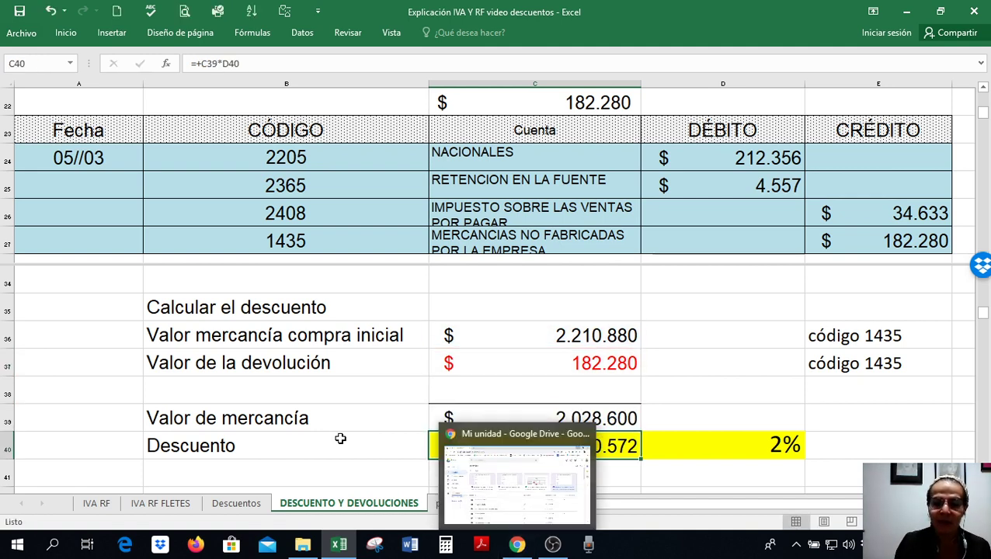
Step: Compare the 2/30, n/60 terms of the purchase statement with the discount rate in D40 and inspect the discount formula in C40
click(721, 465)
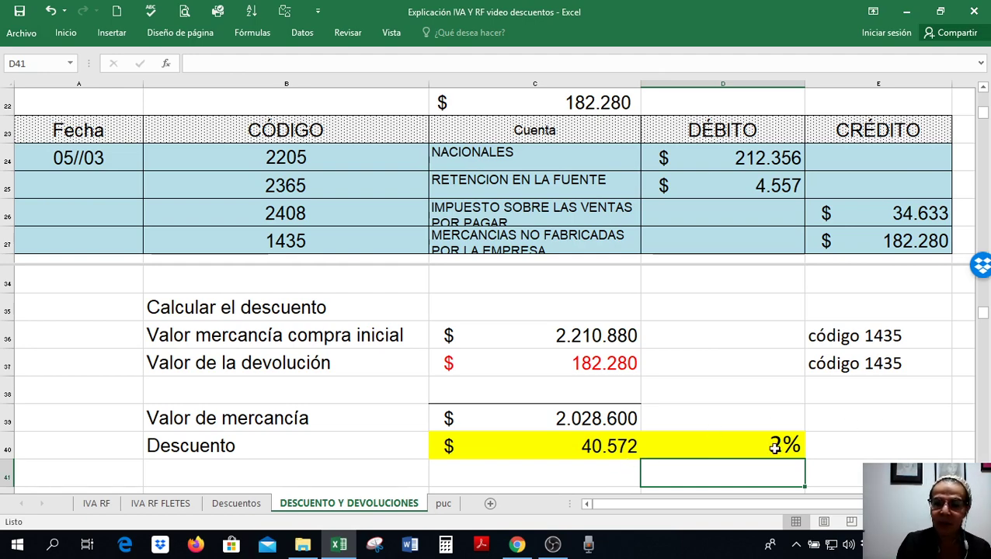
click(645, 214)
scroll(655, 214, up, 5)
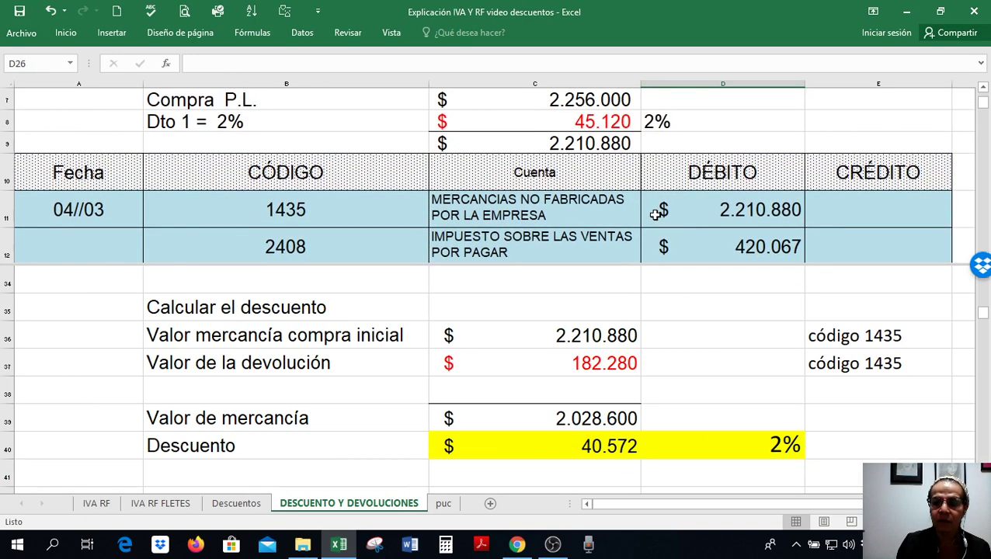
scroll(656, 214, up, 3)
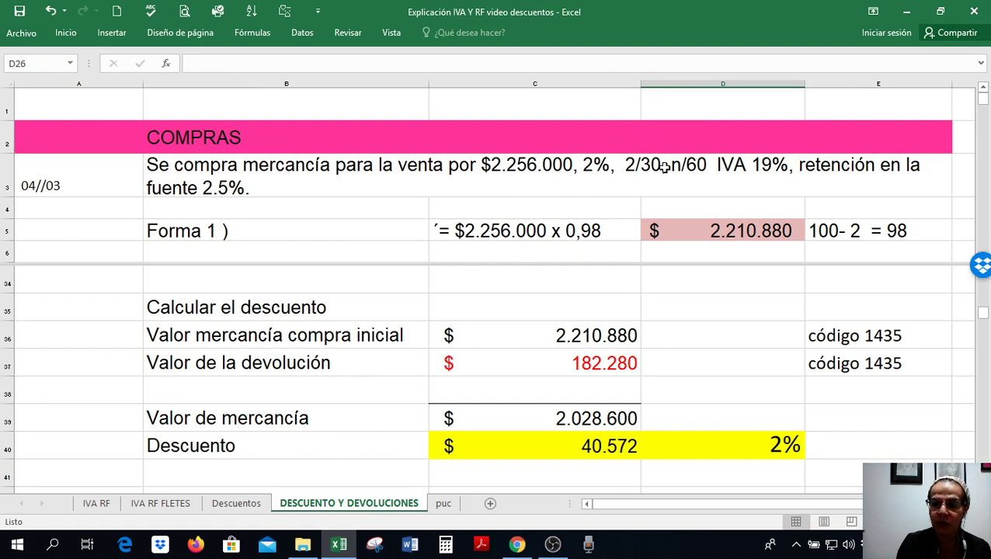
double_click(609, 446)
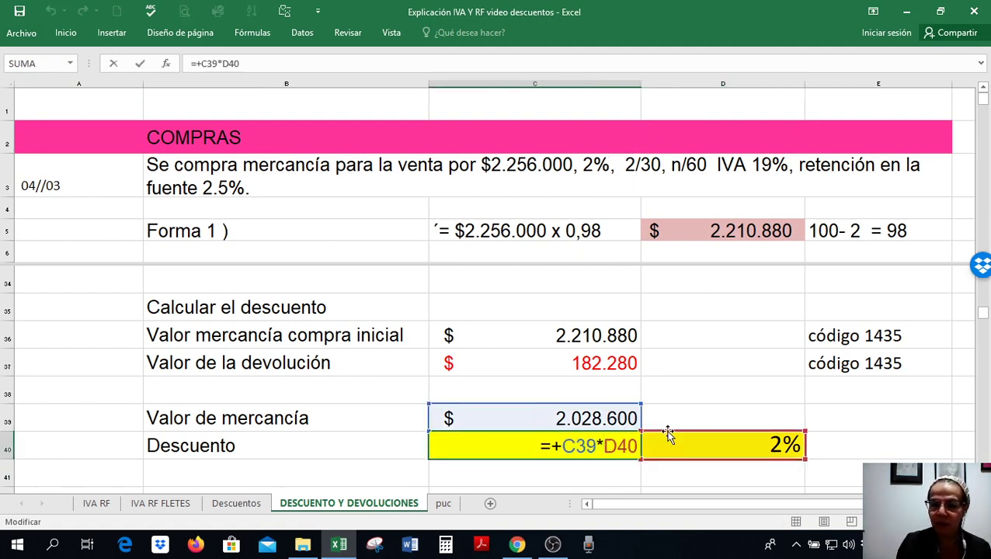
key(Return)
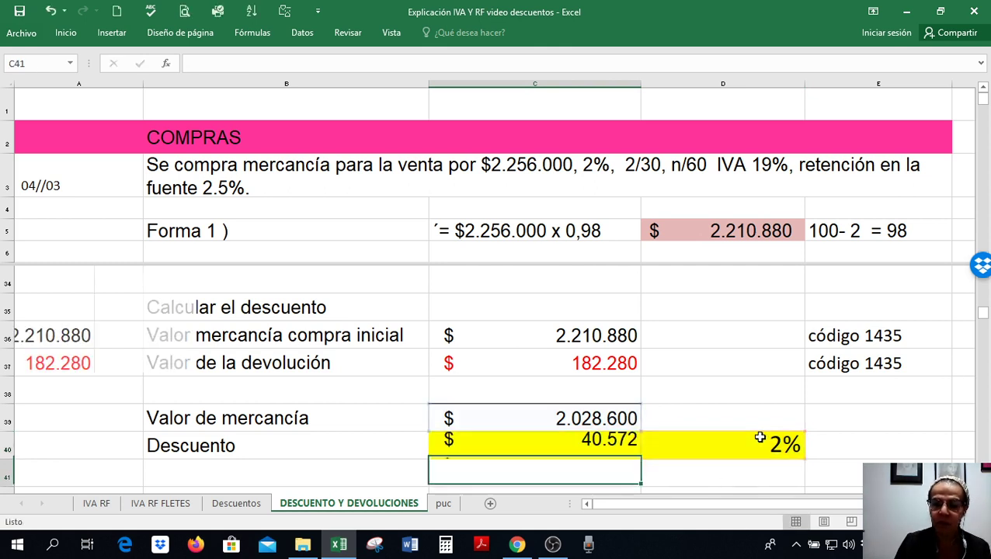
click(572, 448)
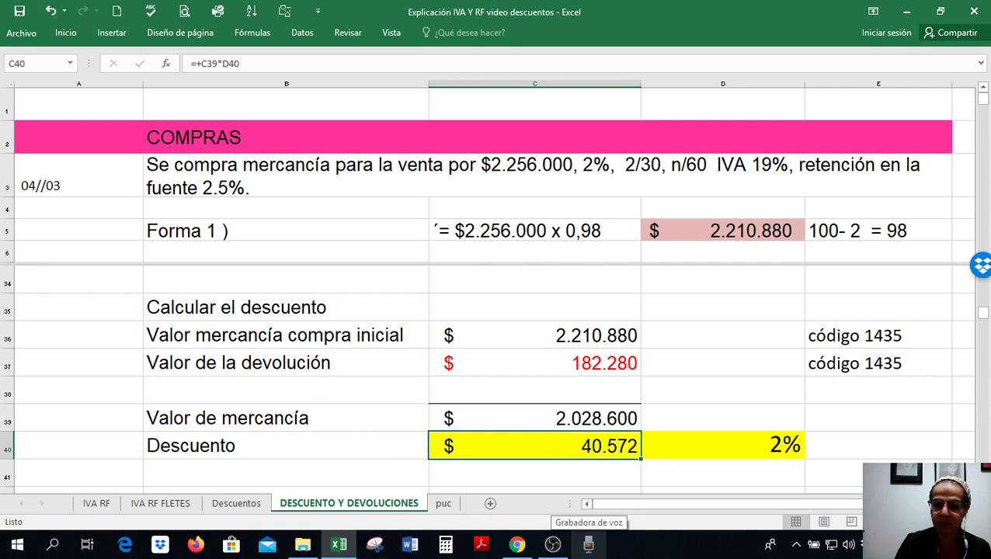
click(702, 476)
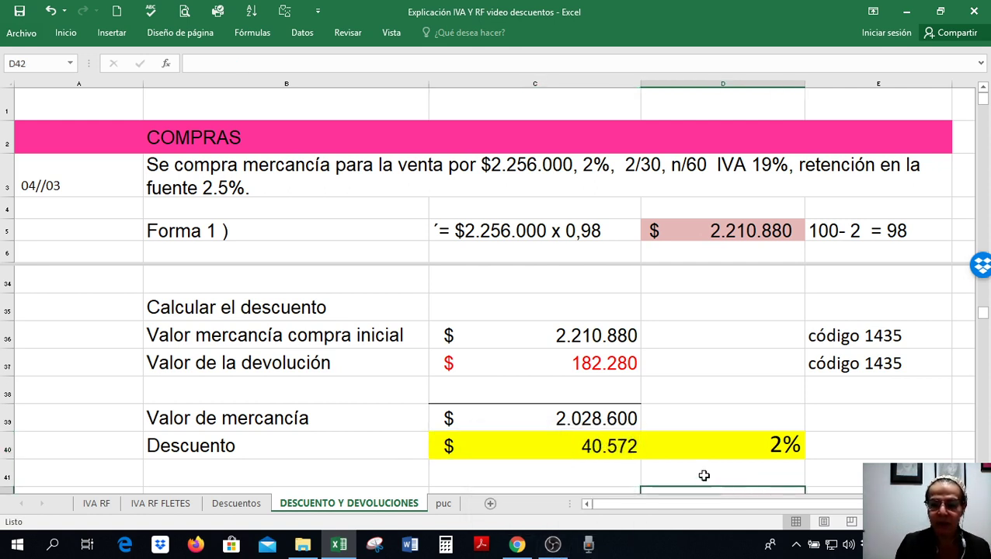
Step: Trace the initial debt value in C43 to the 2205 credit in the 04//03 purchase entry
scroll(691, 451, down, 1)
scroll(691, 451, down, 1)
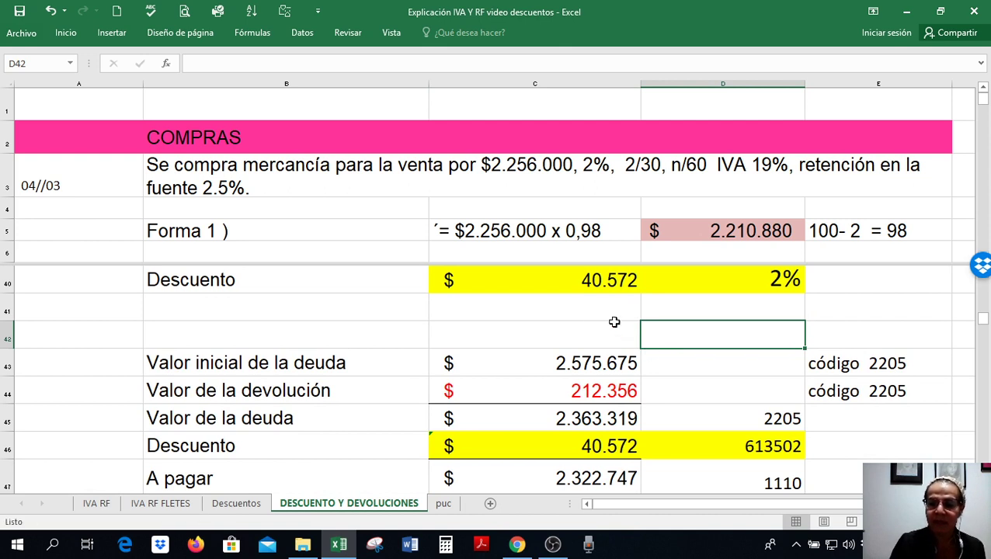
click(711, 282)
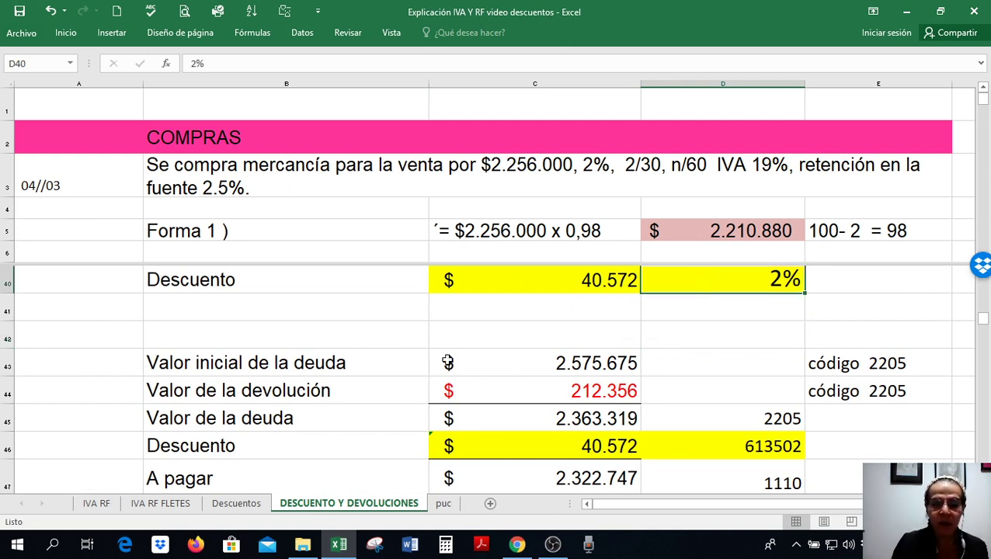
click(542, 366)
click(552, 207)
scroll(552, 210, down, 3)
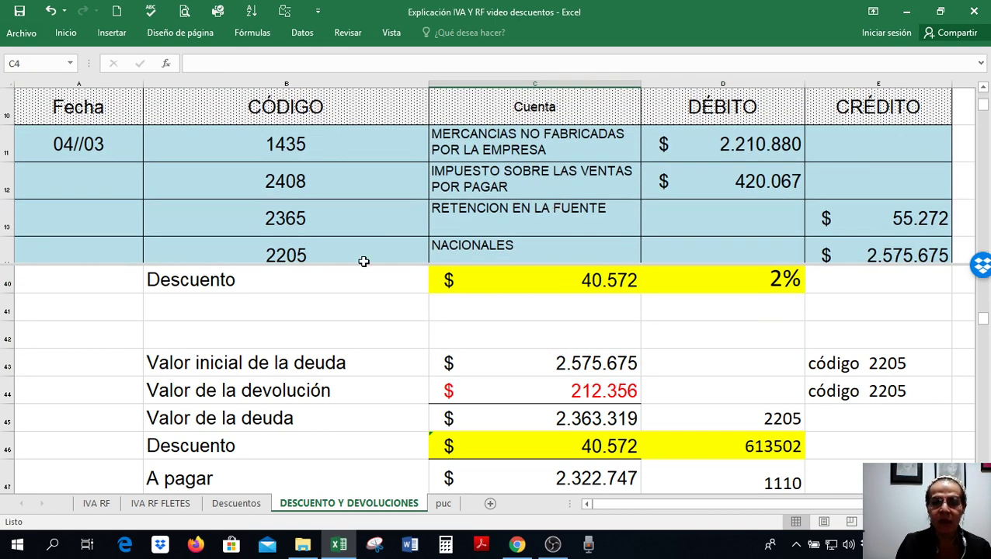
scroll(423, 213, down, 1)
drag(321, 148, 841, 165)
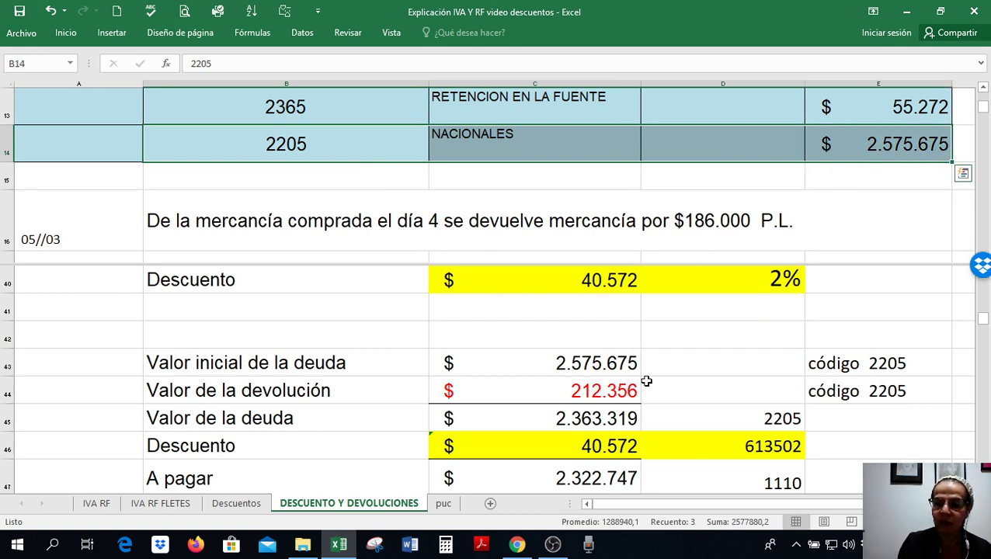
click(561, 363)
Step: Trace the return value in row 44 to the 2205 debit in the 05//03 return entry
click(553, 183)
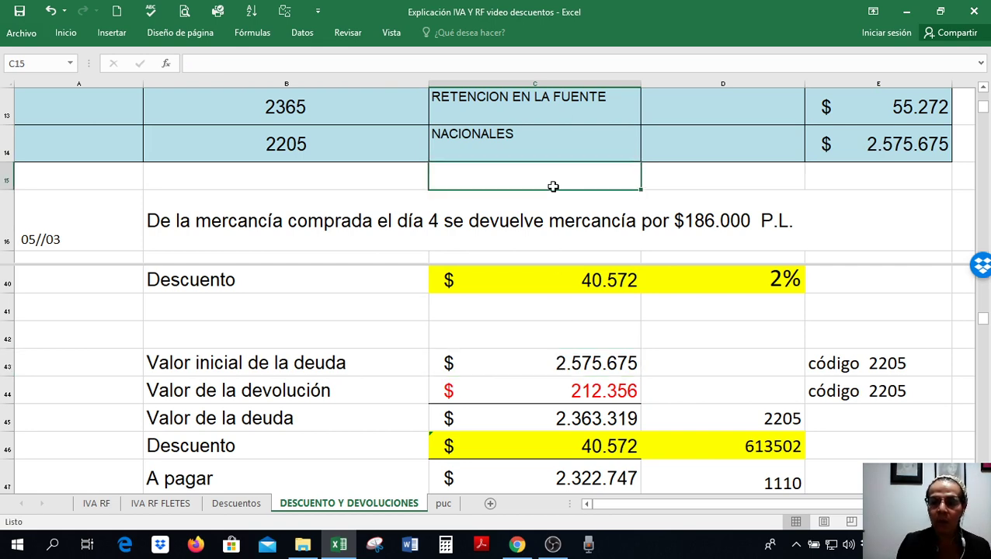
scroll(553, 183, down, 1)
scroll(553, 183, down, 2)
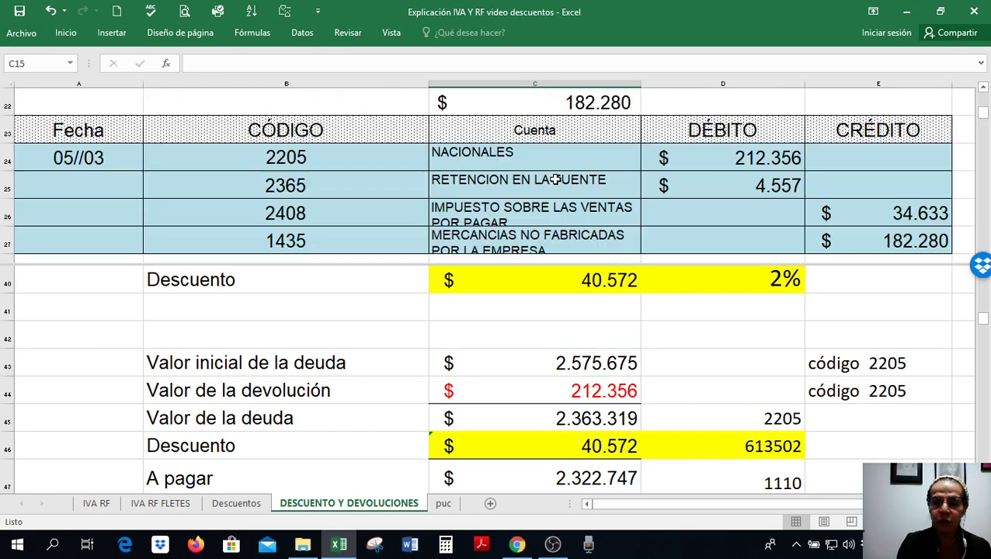
click(221, 159)
drag(429, 159, 723, 162)
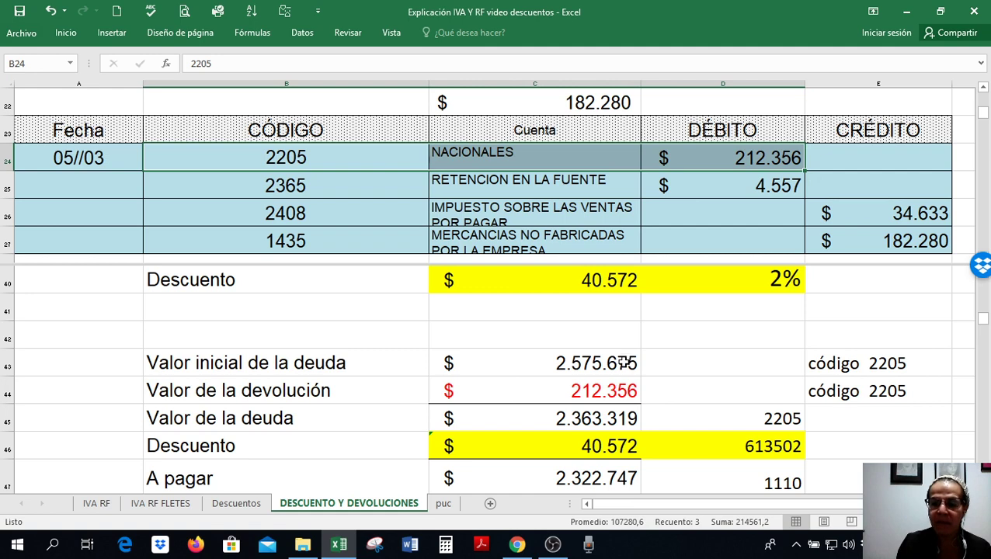
click(675, 385)
Step: Inspect the formula for the remaining debt, Valor de la deuda, in C45
scroll(675, 384, down, 1)
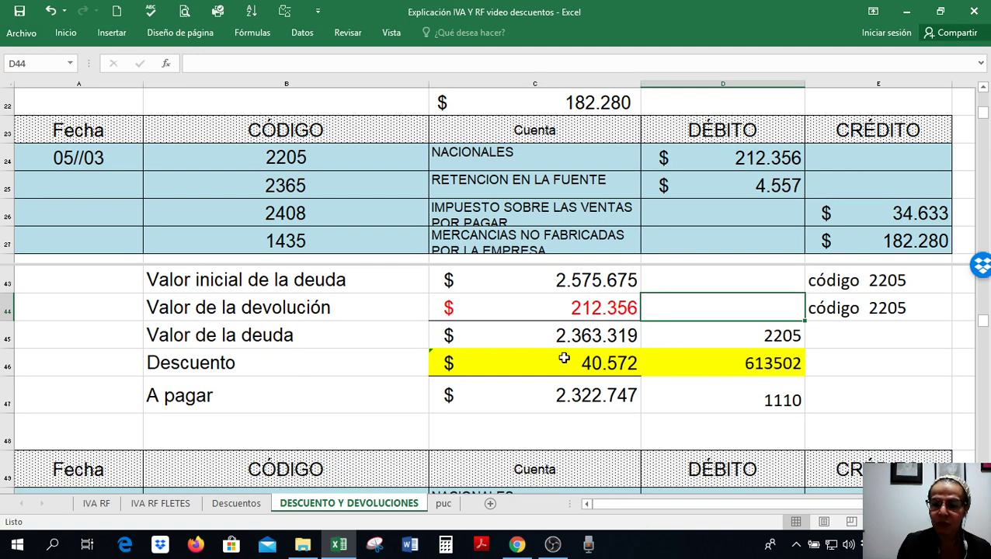
click(572, 336)
double_click(572, 336)
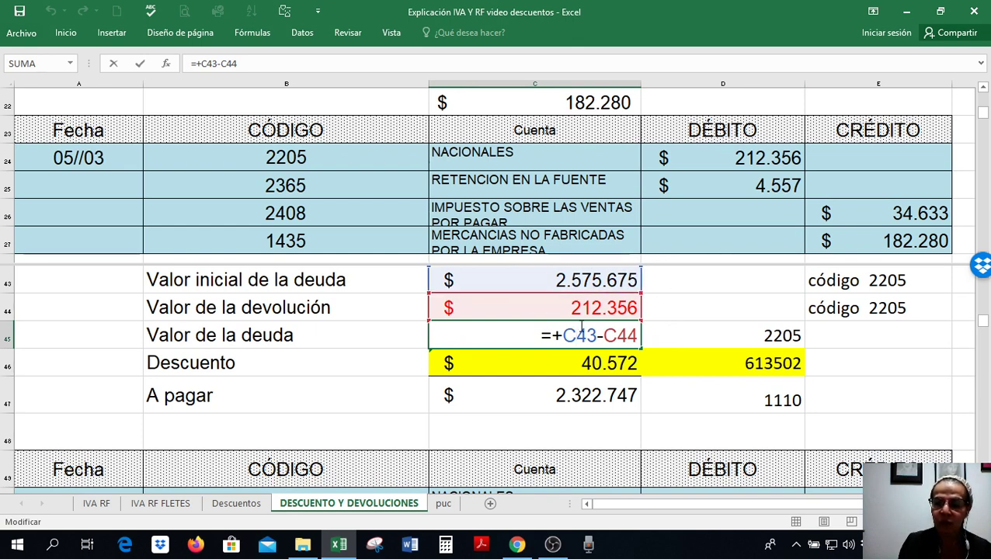
click(664, 311)
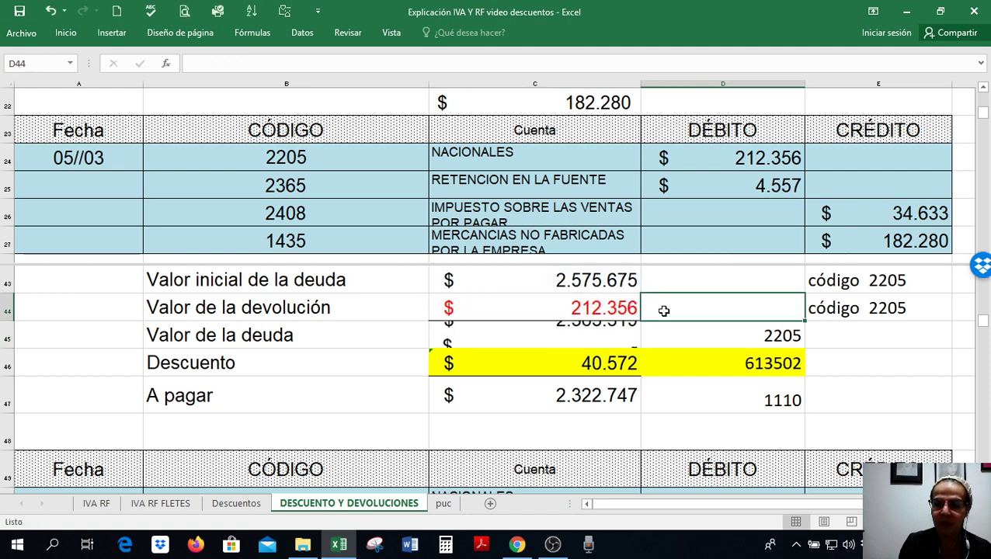
Step: Shrink the upper pane of the split sheet to row 1, showing the debt calculation together with the 30//03 payment entry
drag(682, 130, 686, 117)
click(710, 105)
scroll(711, 105, up, 7)
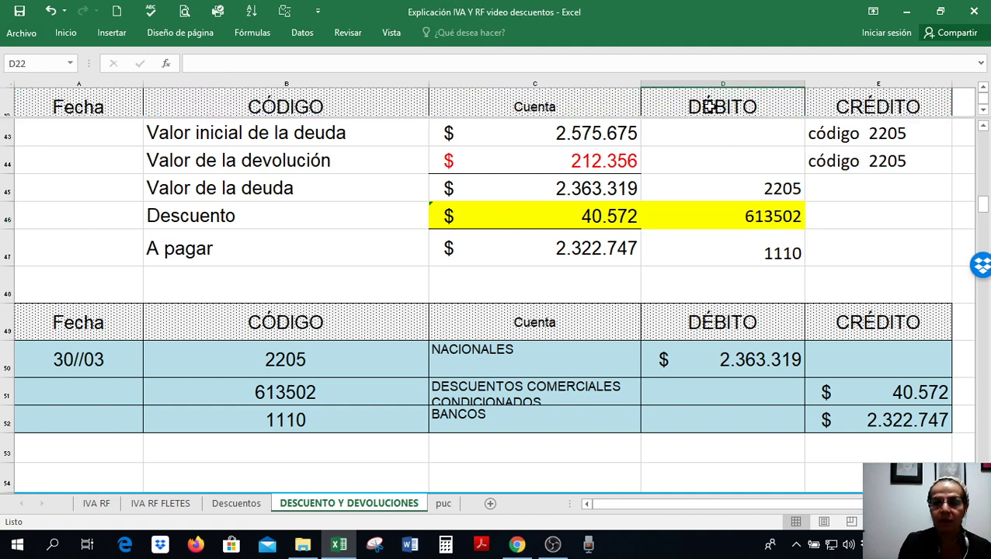
click(709, 273)
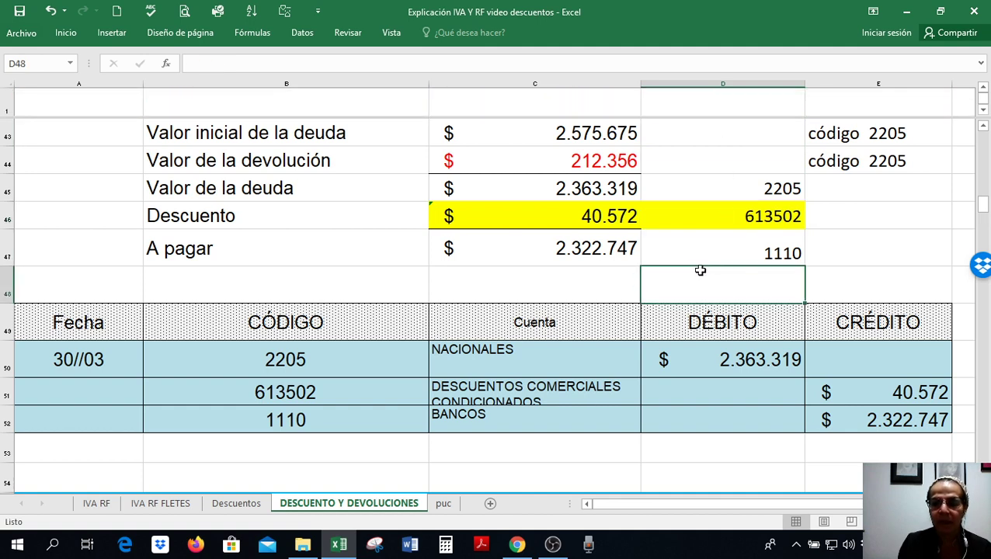
Step: Review the debt value in row 45 and inspect the formula for the amount to pay, A pagar, in C47
scroll(585, 197, up, 2)
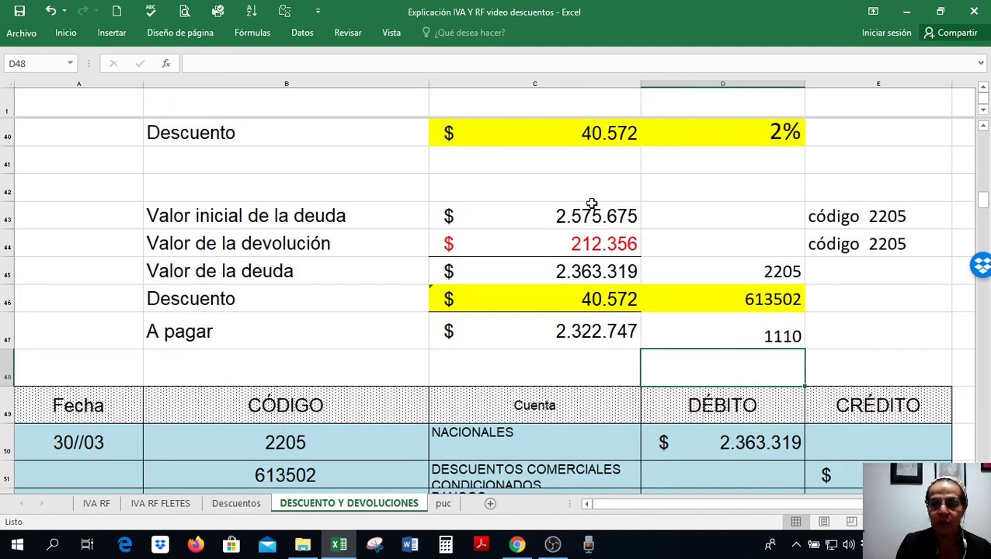
click(562, 299)
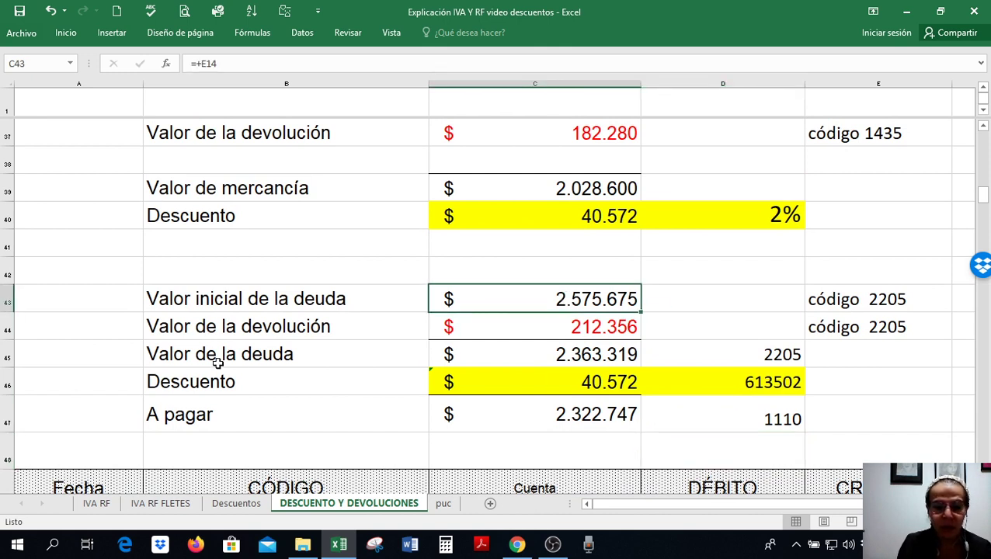
drag(264, 356, 590, 359)
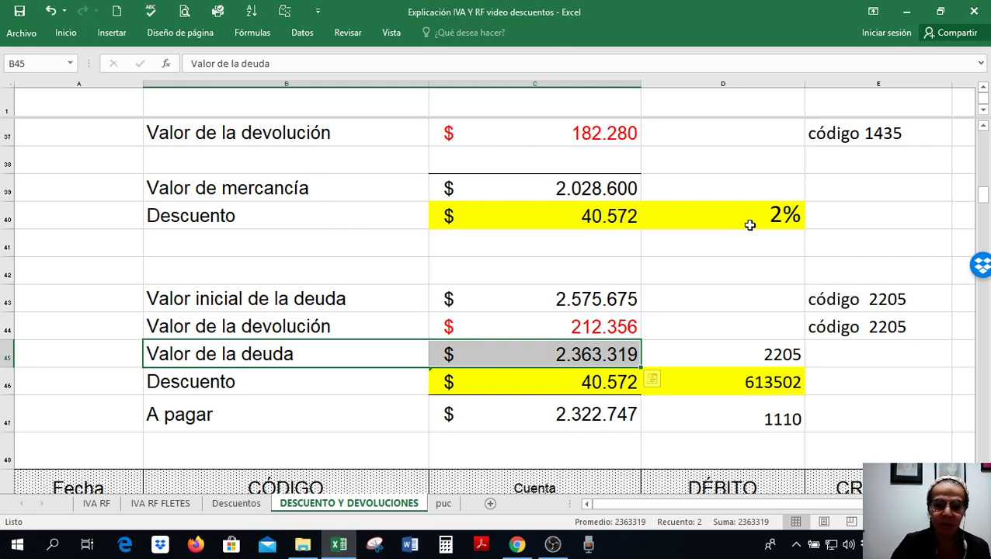
double_click(598, 415)
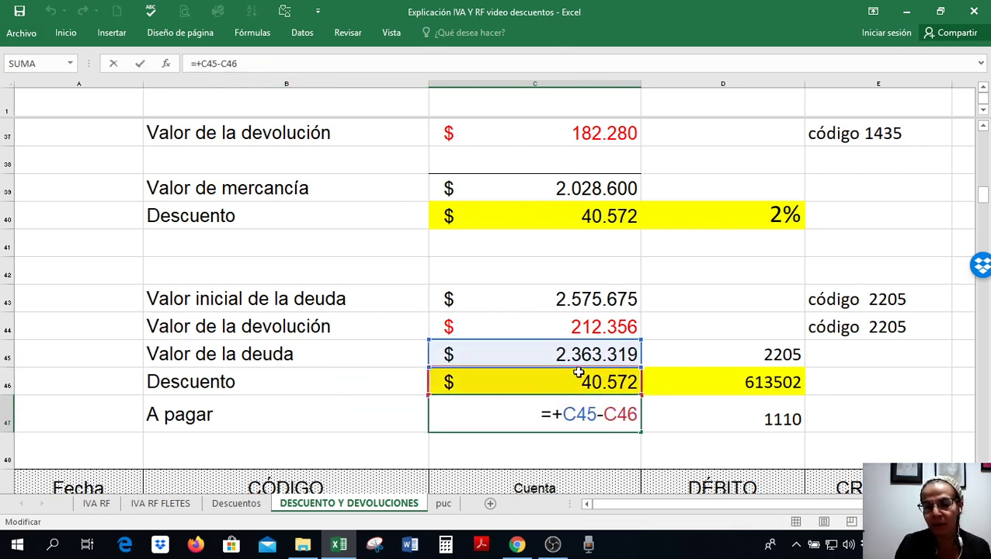
key(Return)
click(525, 416)
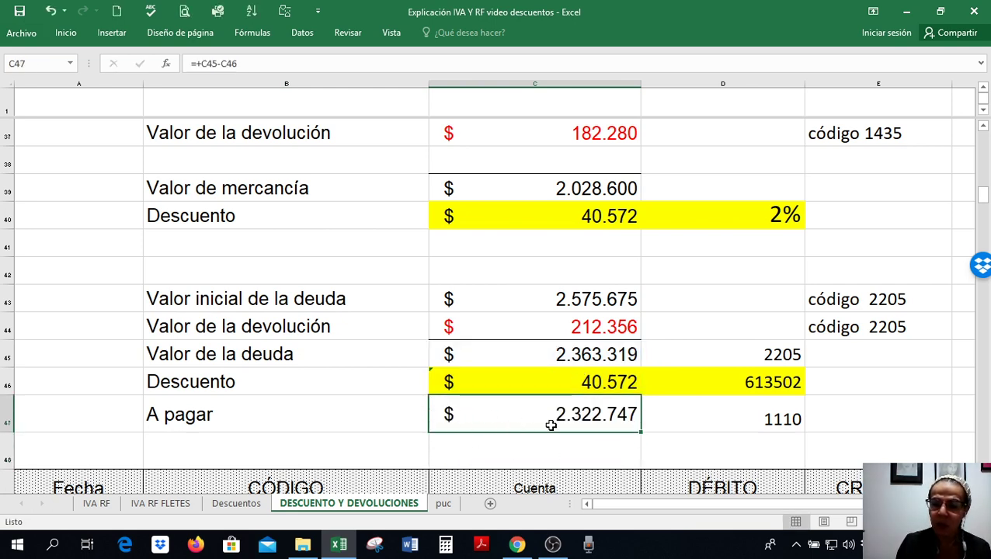
Step: Review the 30//03 payment entry: the 2205 debit, the 613502 discount credit and the 1110 bank credit
scroll(554, 423, down, 2)
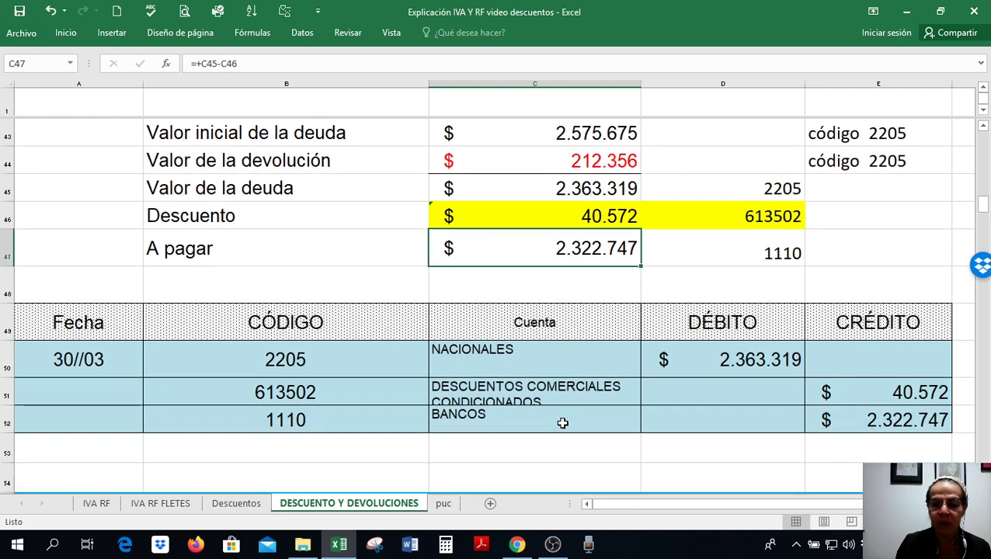
drag(238, 362, 744, 360)
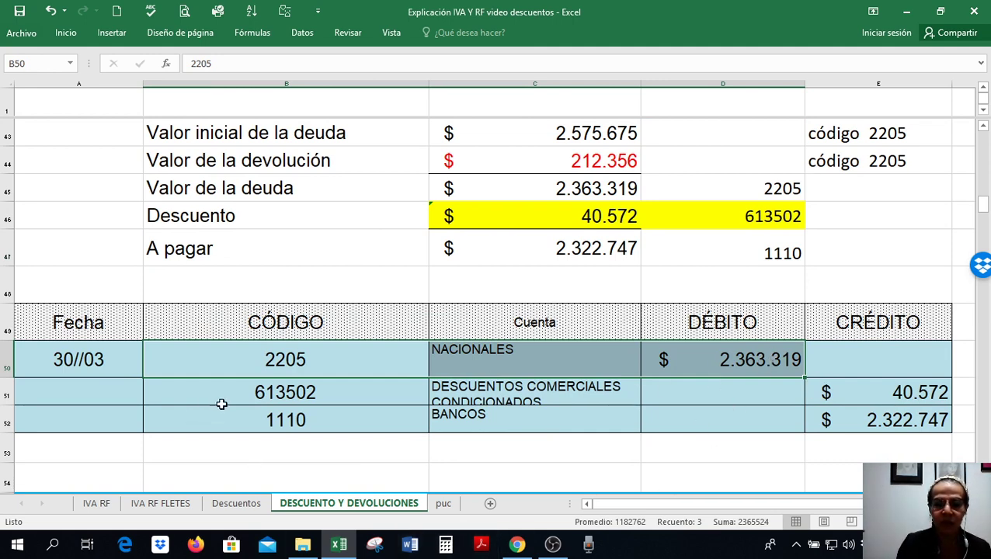
drag(224, 392, 825, 394)
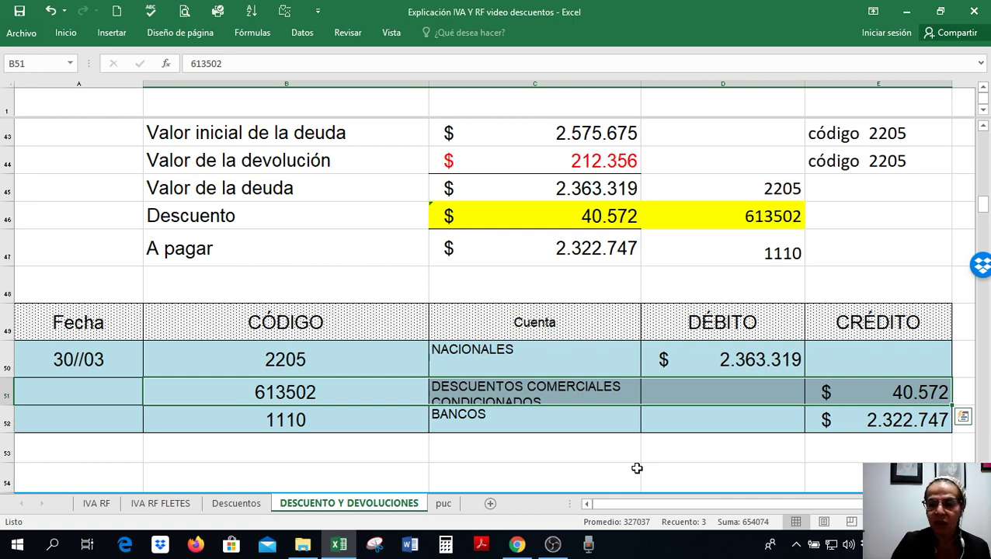
click(850, 414)
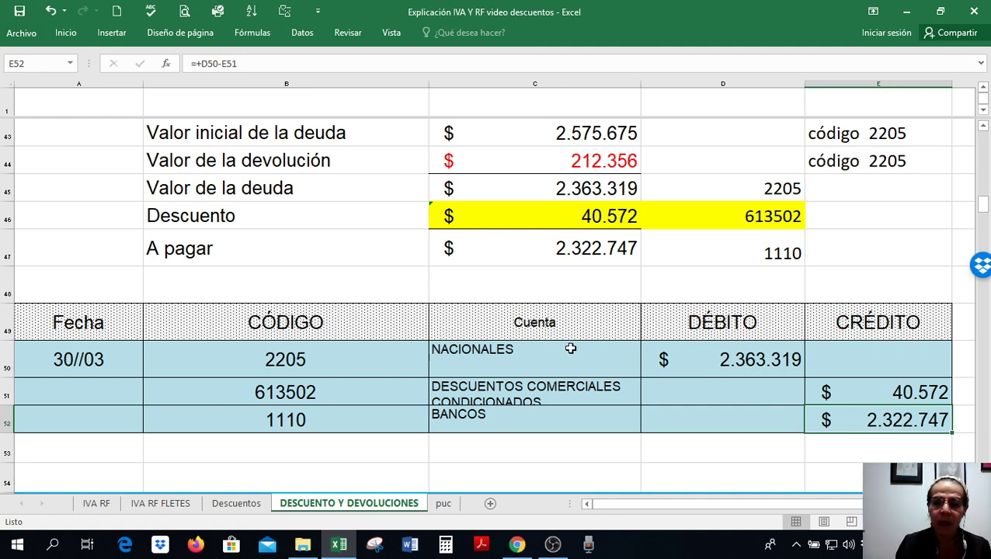
Step: Reduce the height of empty row 58 in the VENTAS section and select the 8//03 sale statement in B57
scroll(557, 355, down, 3)
scroll(557, 355, down, 1)
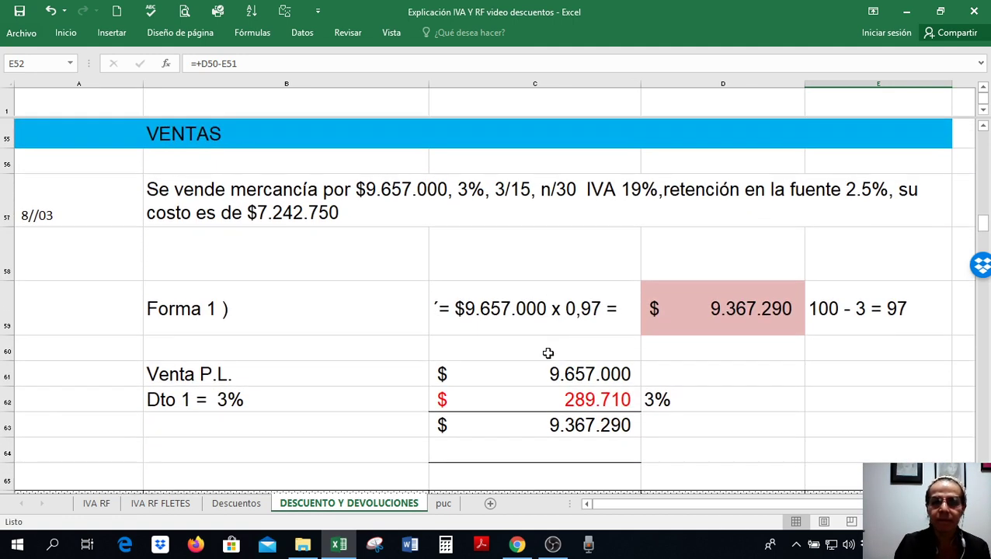
drag(3, 280, 3, 241)
click(386, 200)
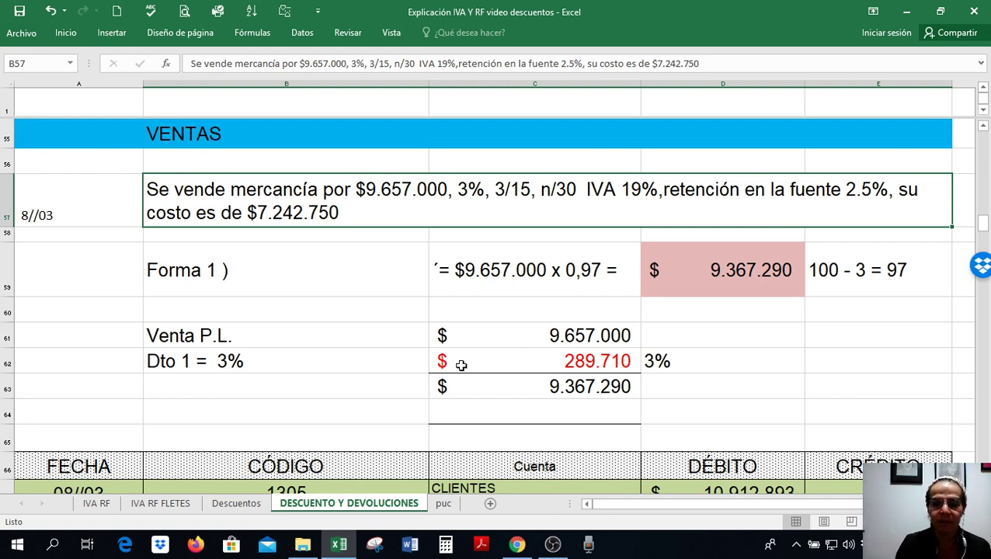
Step: Inspect the Forma 1 net sale calculation in row 59 and the 3% discount and net sale formulas in C62 and C63
click(483, 274)
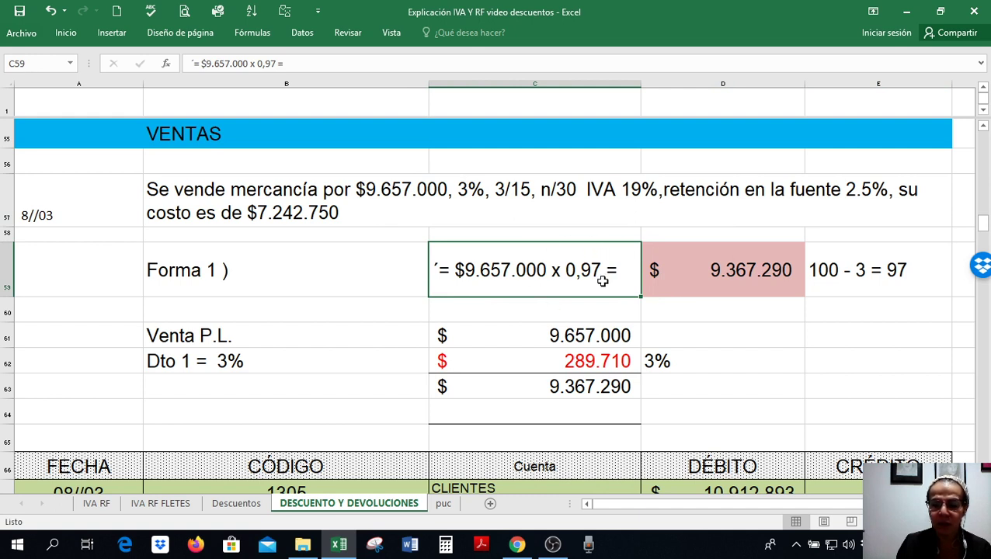
click(736, 274)
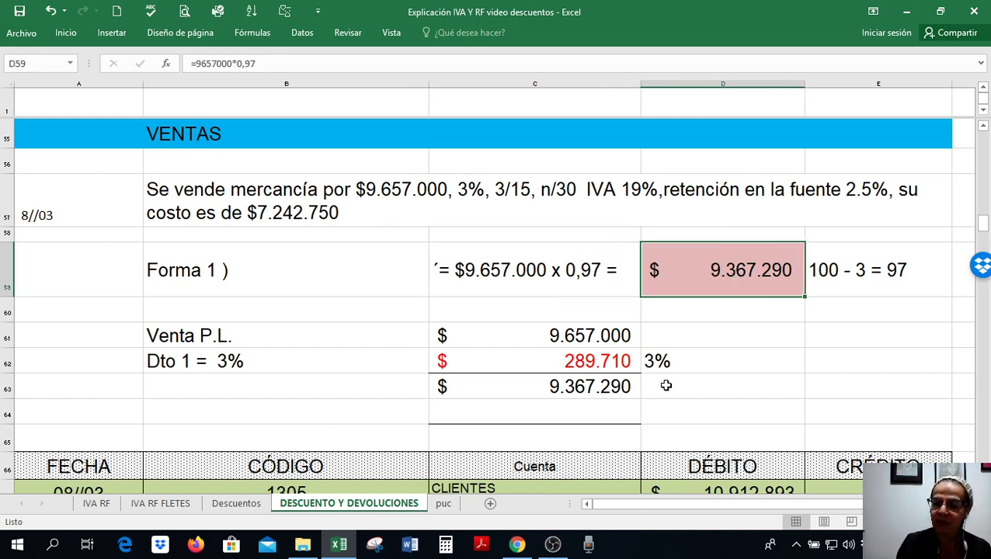
double_click(565, 359)
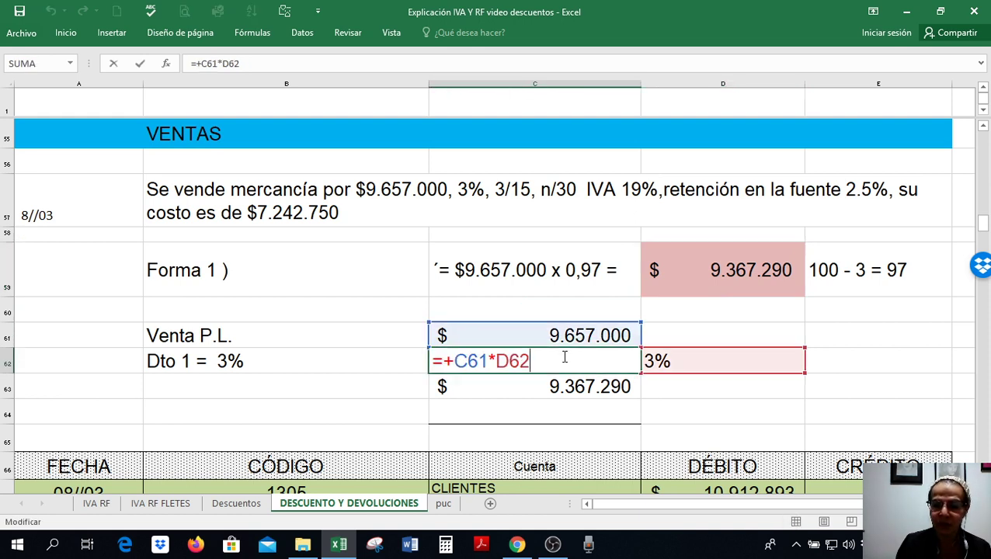
key(Return)
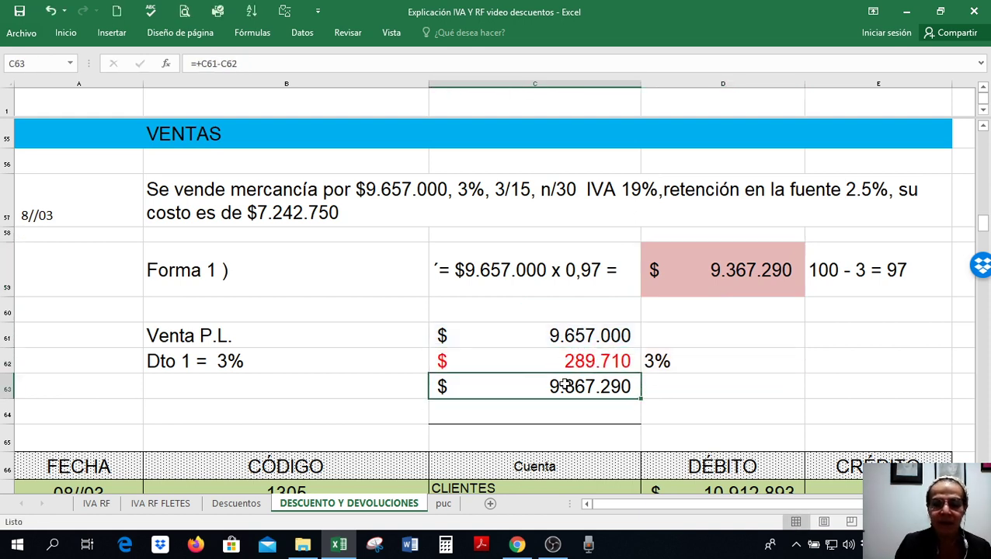
double_click(565, 386)
key(Return)
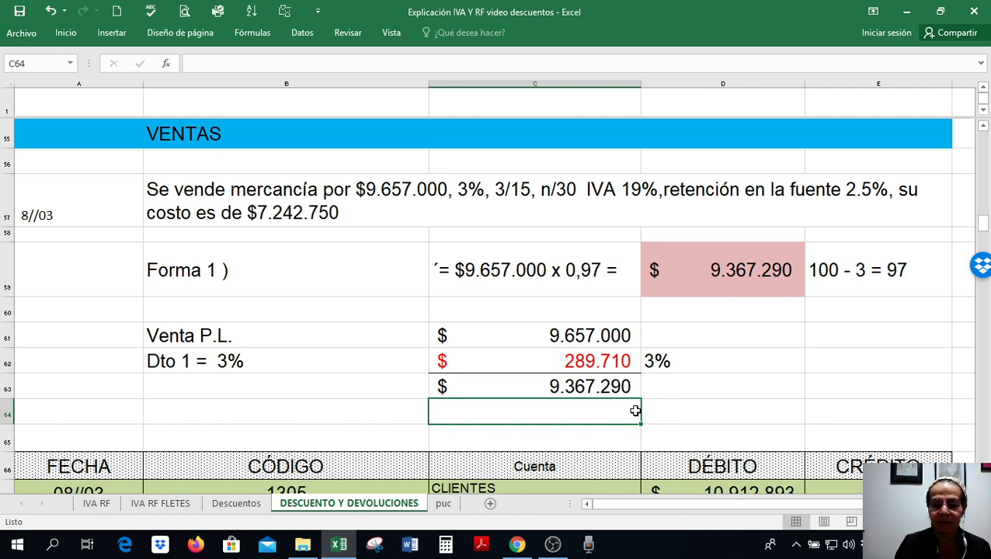
Step: Trace the net sale value in C63 to the 4135 credit line of the 08//03 sale entry
scroll(561, 440, down, 2)
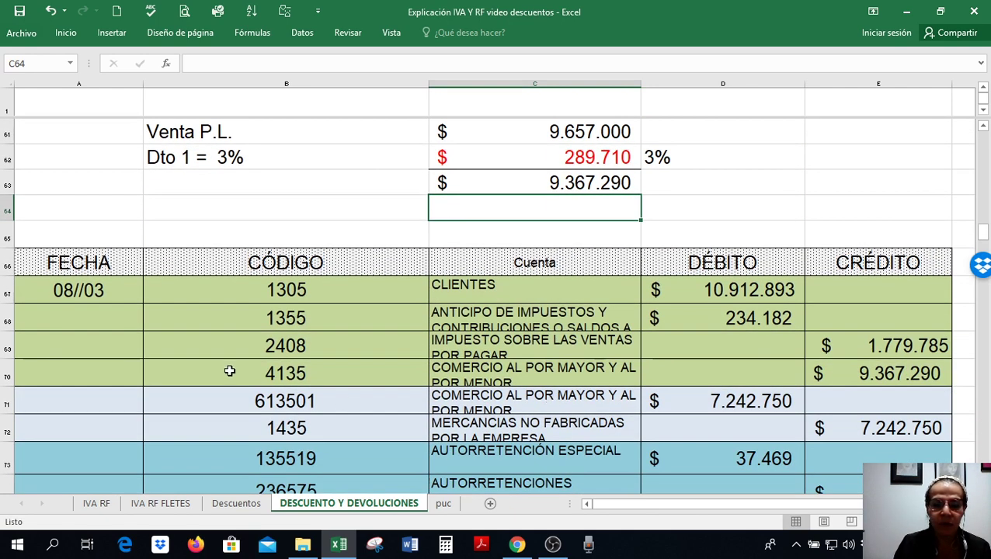
drag(230, 372, 848, 378)
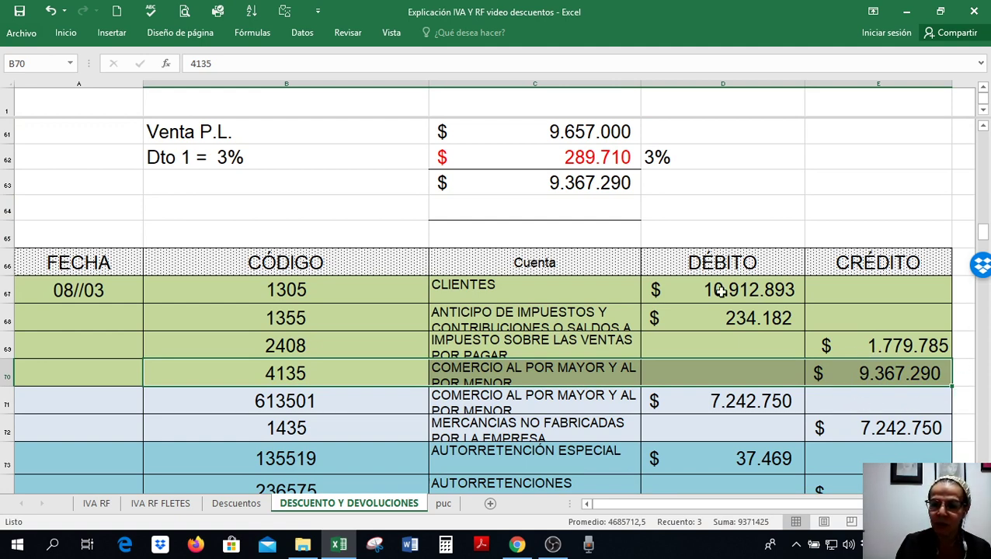
scroll(774, 455, right, 2)
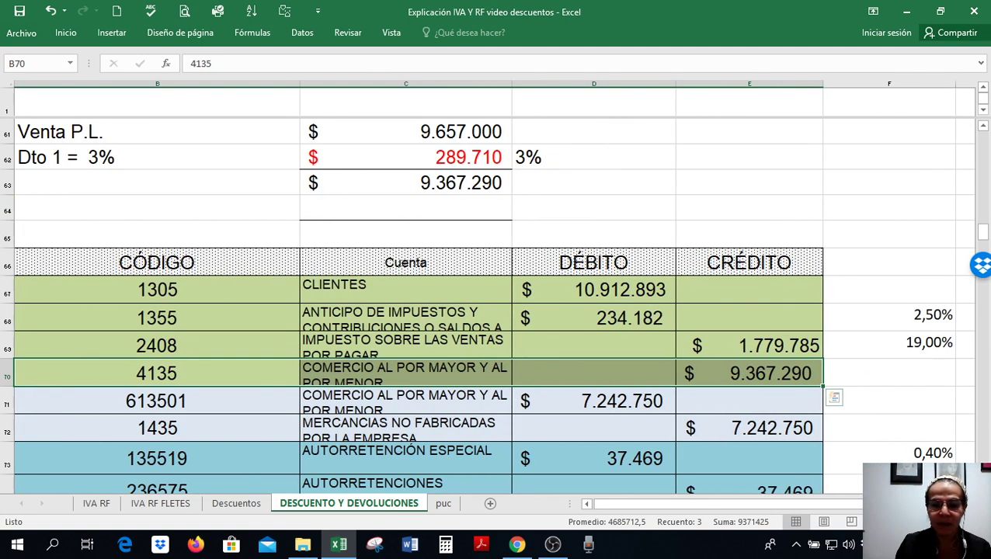
Step: Calculate the 2408 sales tax credit in E69 with the formula =+E70*F69
click(868, 419)
click(785, 345)
text(=+)
key(Down)
text(*)
key(Right)
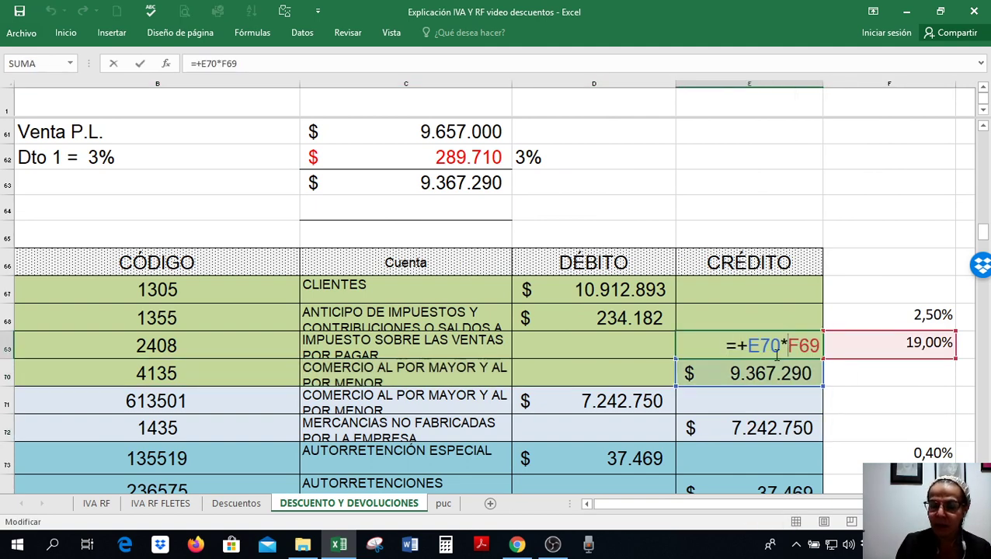
key(Return)
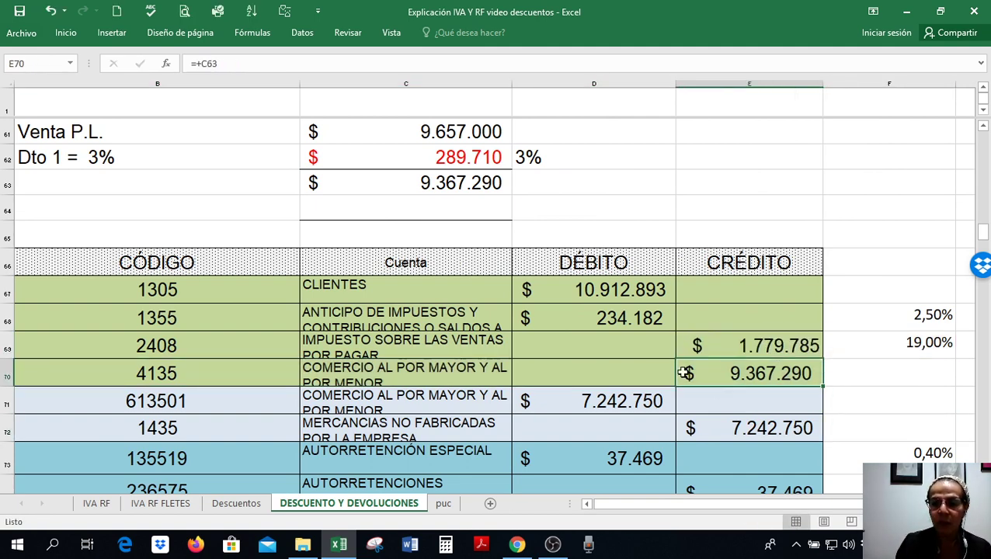
Step: Calculate the 1355 tax advance debit in D68 with the formula =+E70*F68
click(652, 320)
text(=+)
key(Right)
key(Down)
key(Down)
text(*)
key(Right)
key(Right)
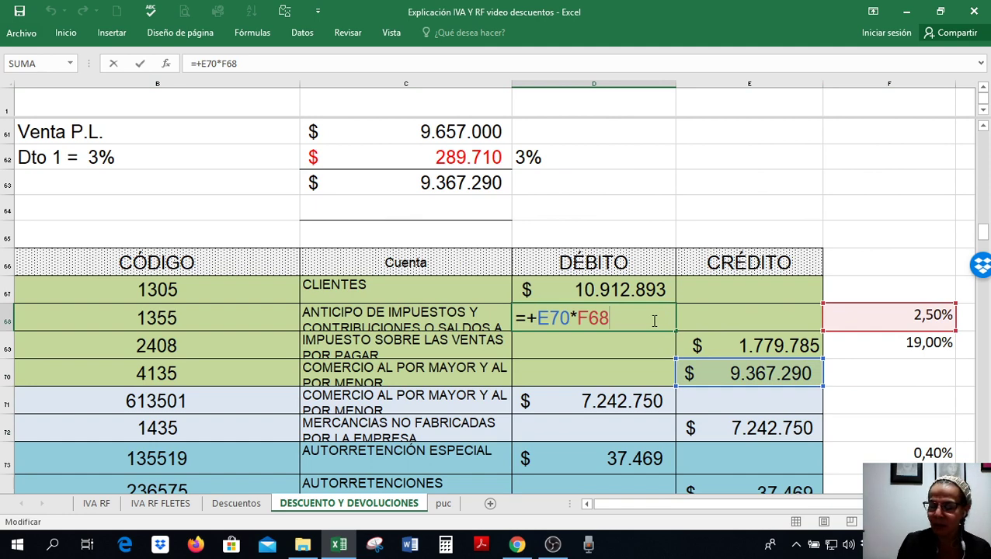
key(Return)
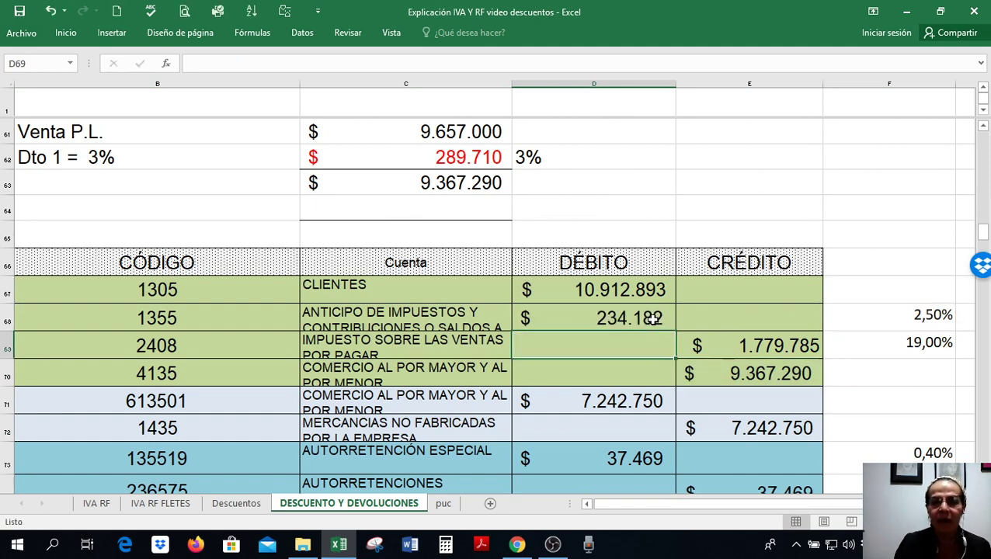
Step: Inspect the formula for the 1305 CLIENTES debit in D67, then review its account line and the 1355 debit
click(633, 290)
double_click(634, 290)
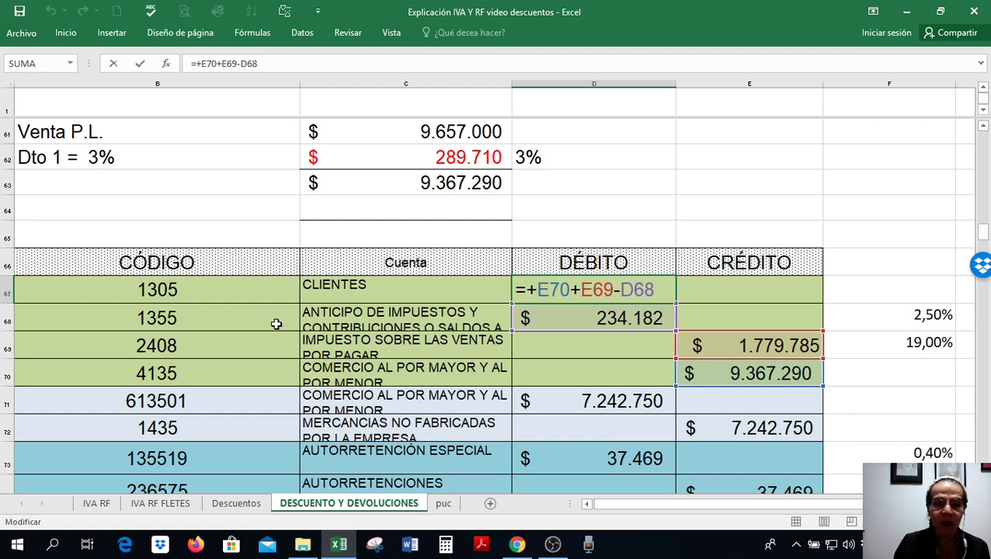
click(116, 286)
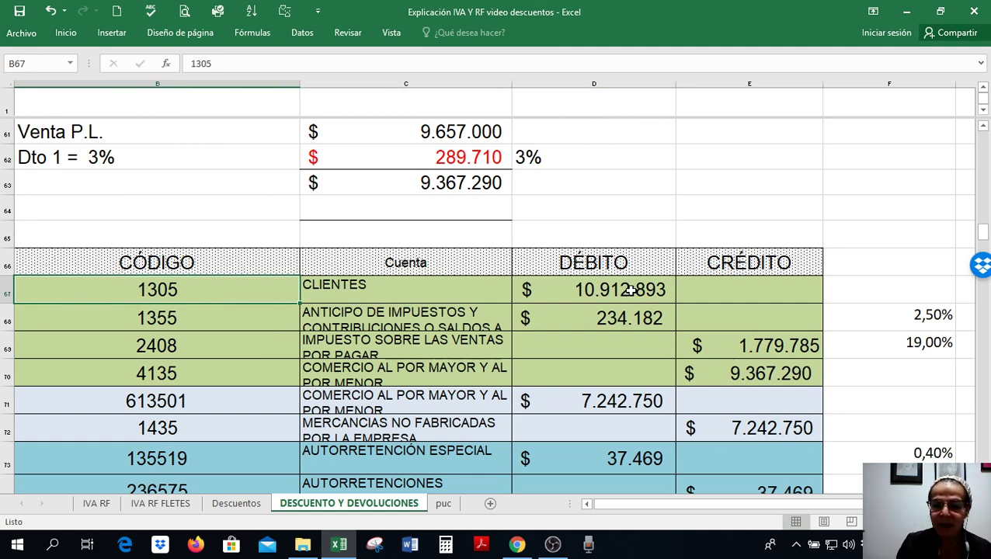
drag(627, 292, 191, 290)
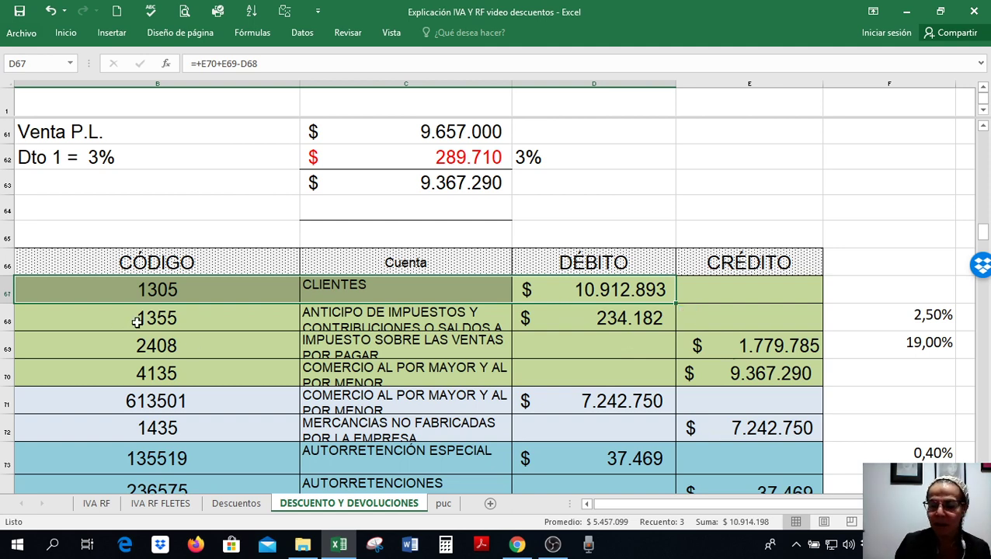
click(590, 319)
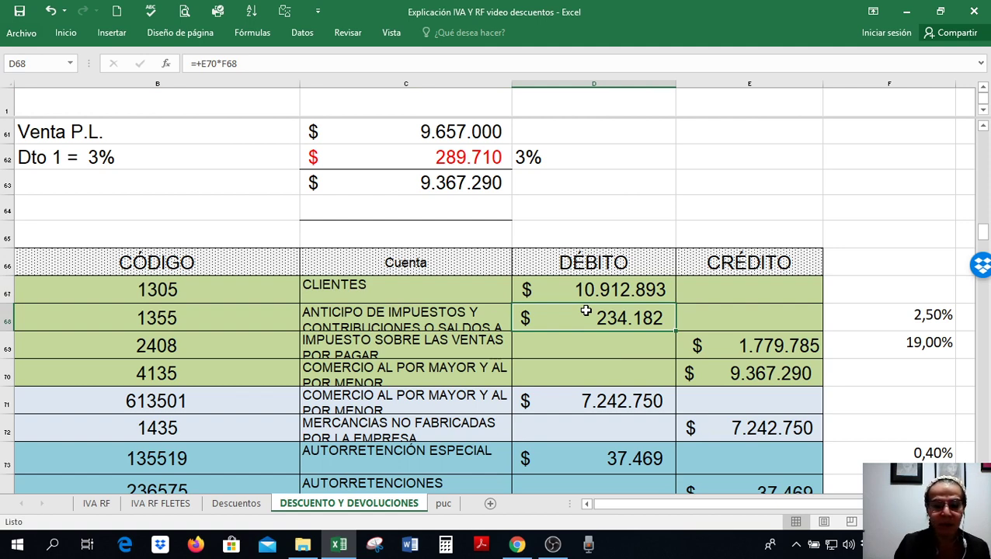
Step: Review the 613501 and 1435 cost lines and check the merchandise cost against the sale statement in row 57
drag(135, 409, 698, 418)
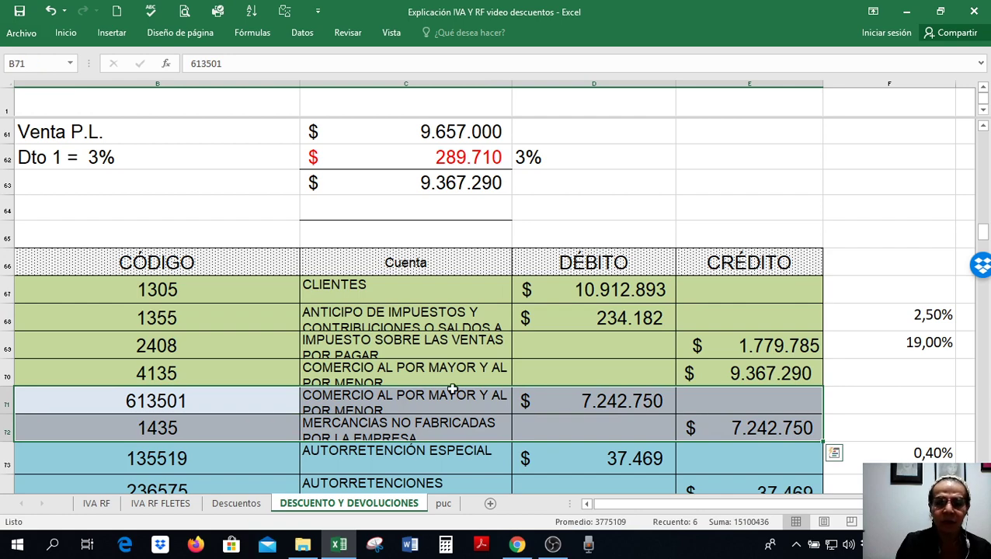
click(574, 159)
scroll(584, 178, up, 1)
scroll(585, 180, up, 3)
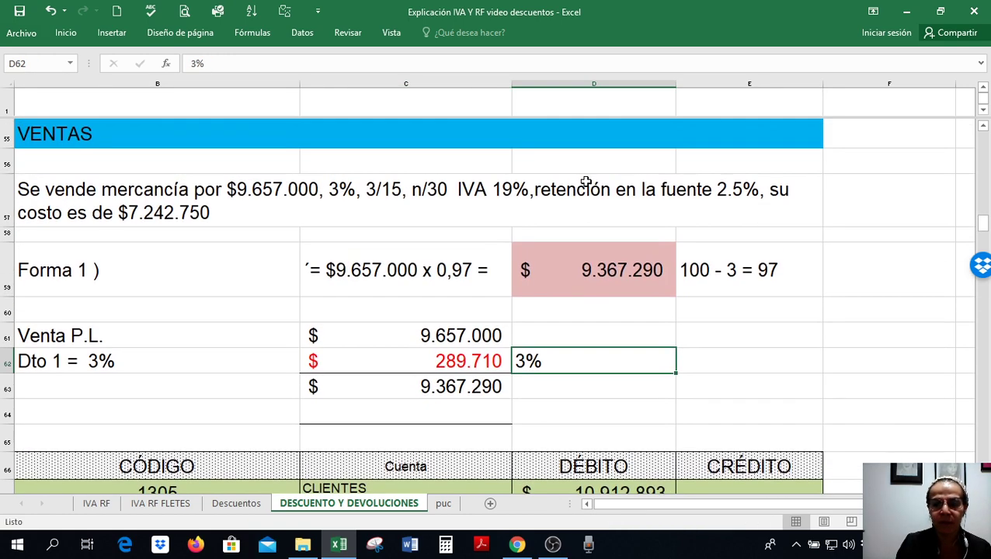
scroll(162, 234, down, 1)
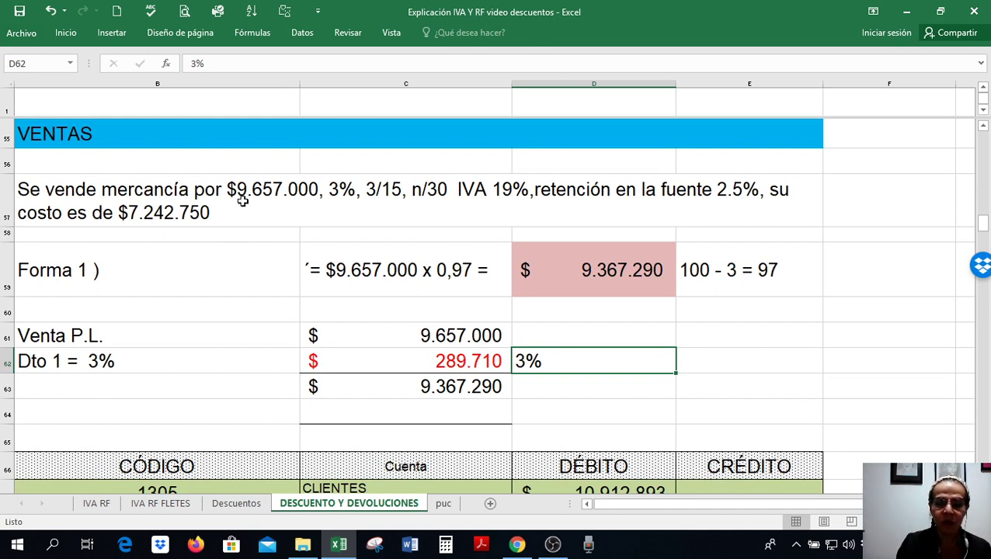
click(230, 318)
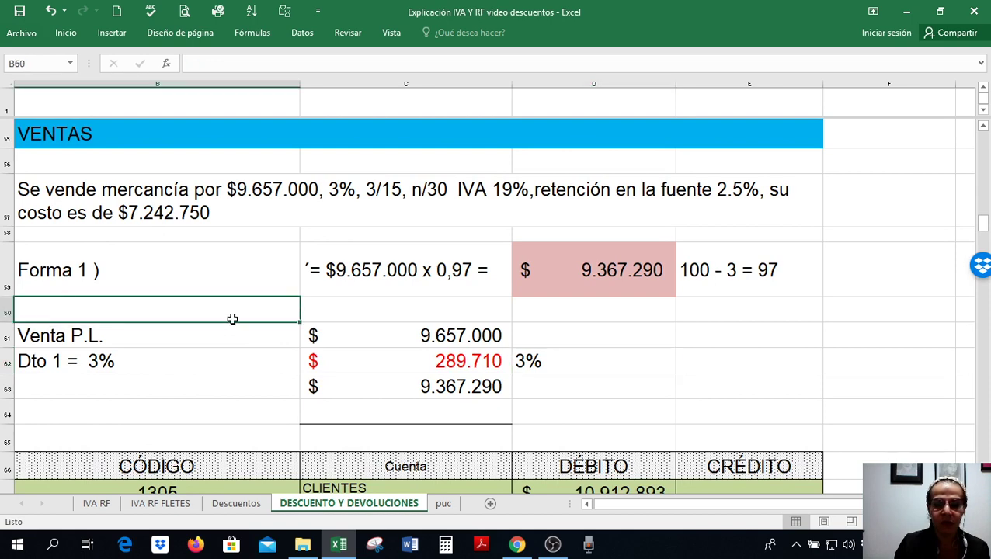
Step: Check the cost debit in D71 and the inventory credit in E72 along with their codes 613501 and 1435
scroll(238, 320, down, 2)
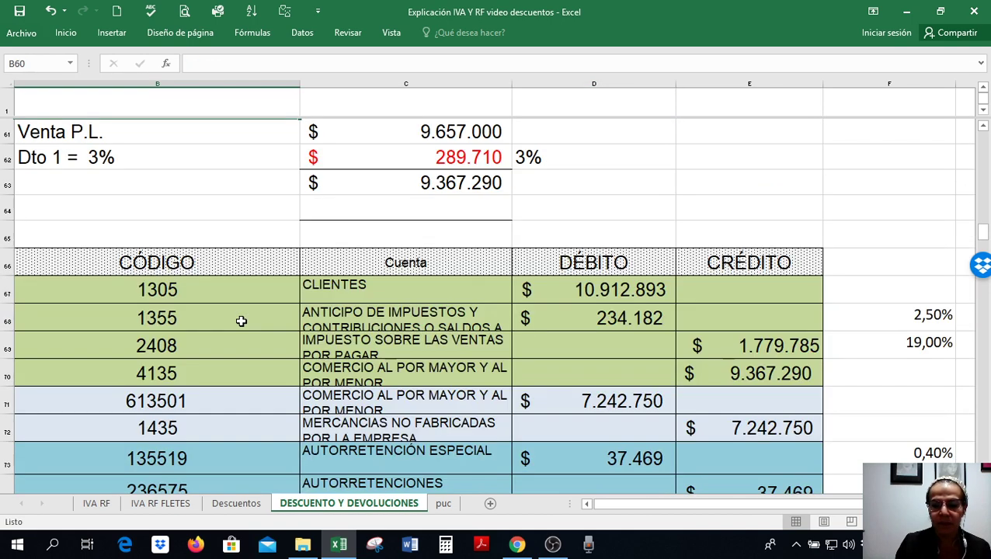
click(614, 407)
click(751, 426)
scroll(457, 416, down, 1)
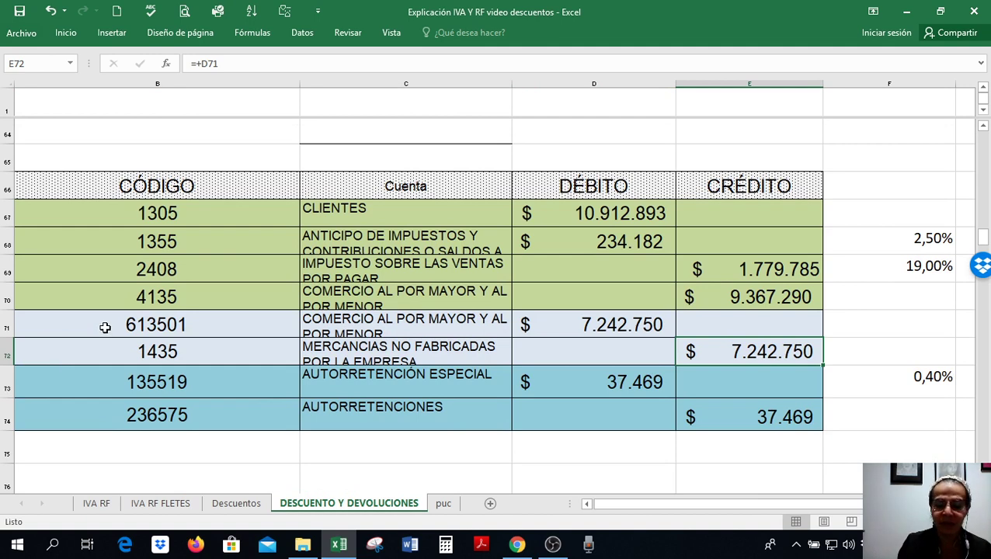
click(105, 327)
click(122, 357)
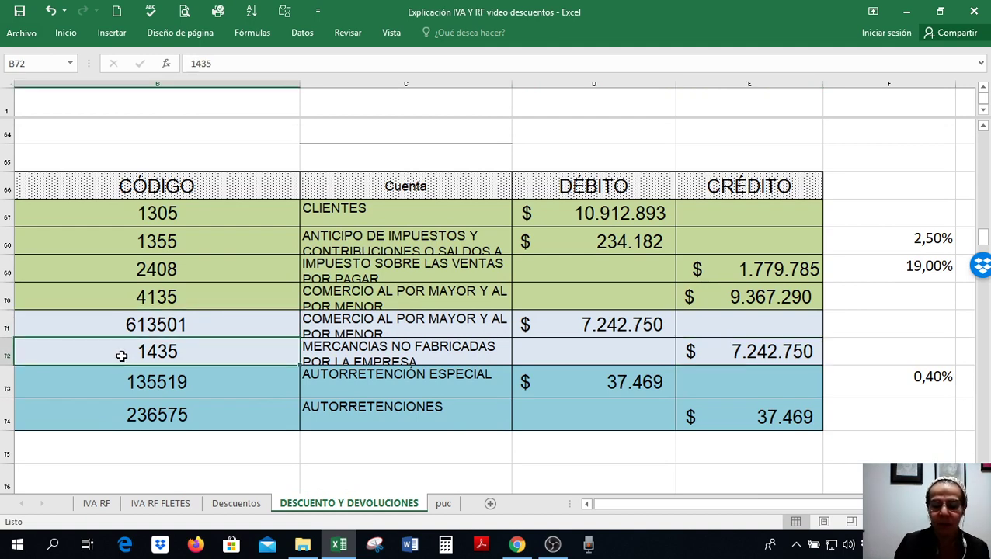
Step: Review account 135519, AUTORRETENCIÓN ESPECIAL, and inspect its debit formula in D73
click(200, 388)
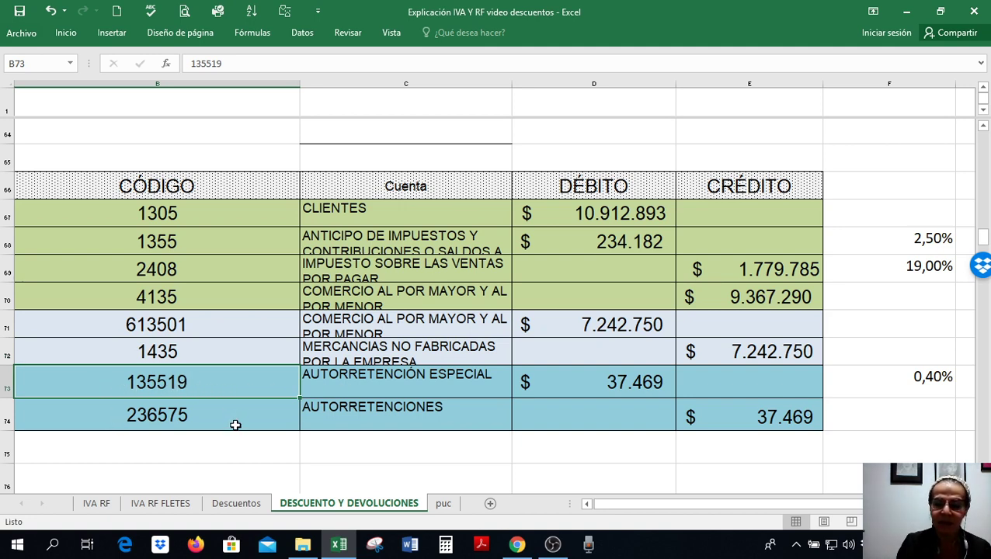
click(626, 382)
key(F2)
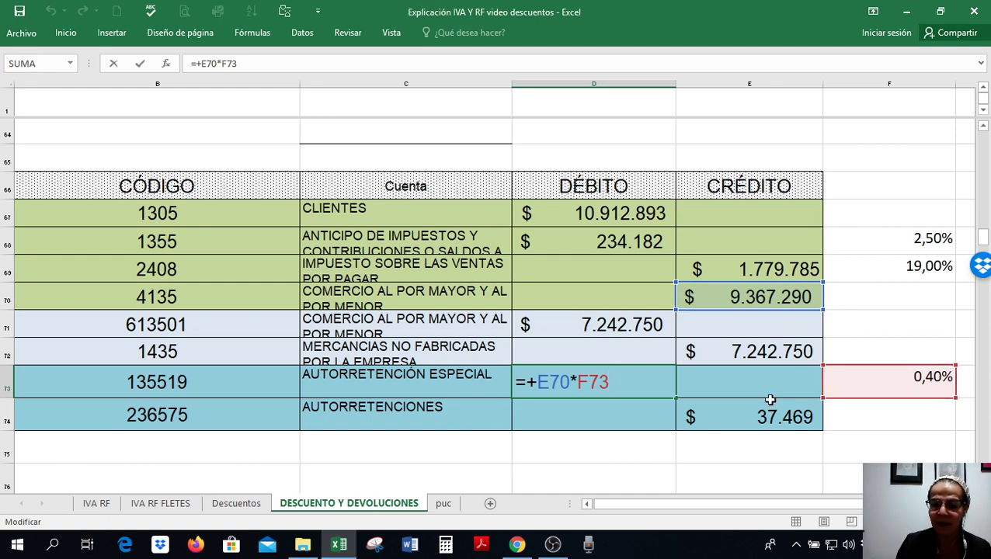
key(Return)
key(Left)
key(Left)
key(Left)
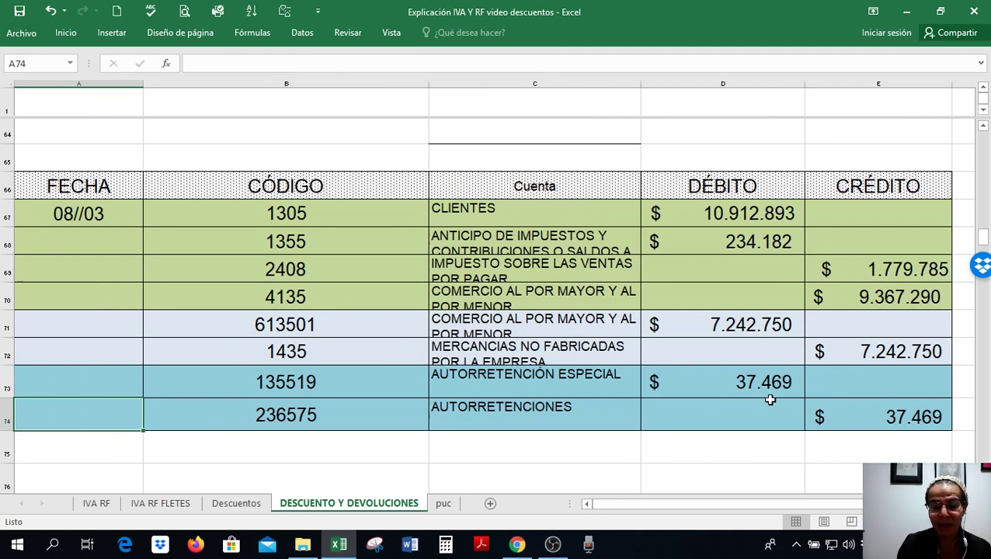
Step: Insert "mercancía por $" before the 657.000 amount in the 10//03 sales return statement in B77
scroll(754, 400, down, 3)
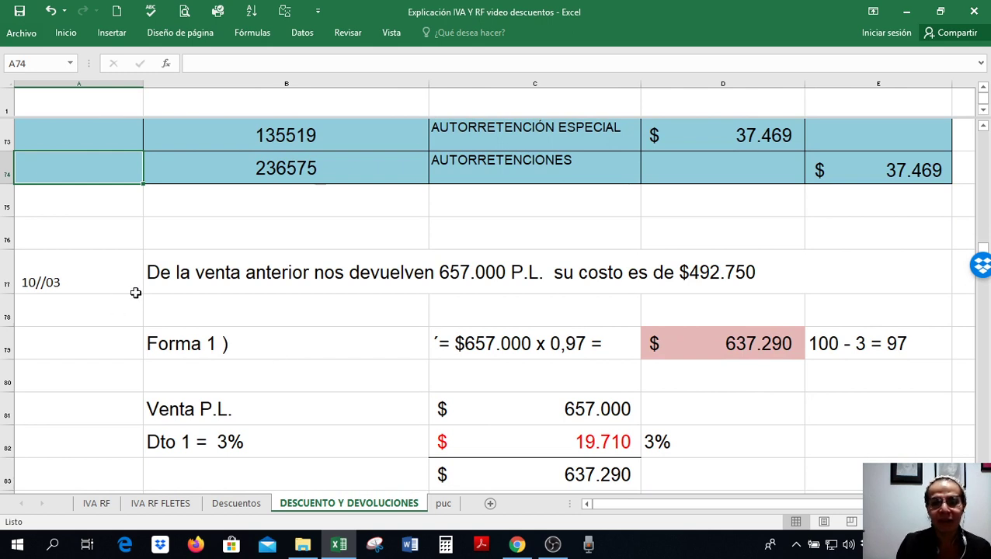
click(407, 279)
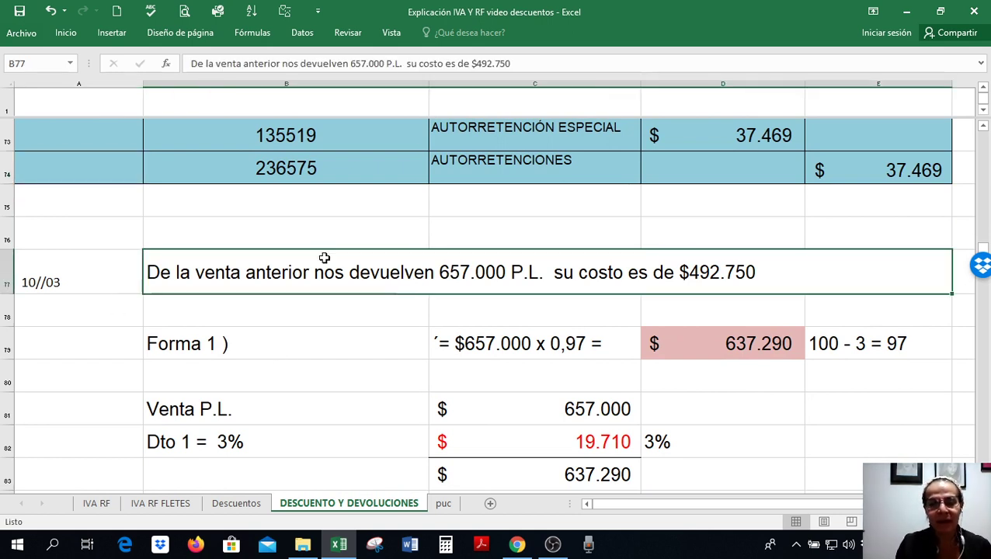
click(353, 63)
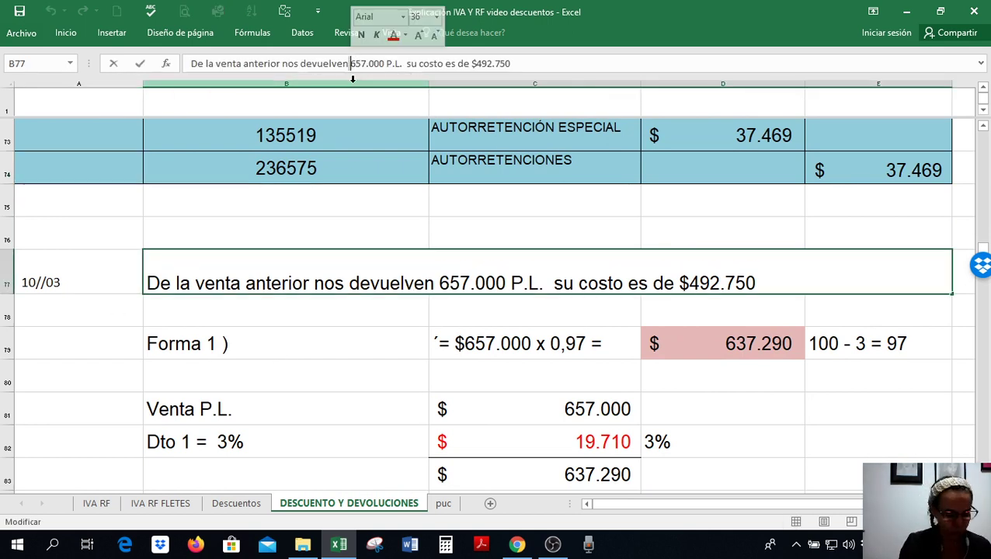
key(BackSpace)
text($)
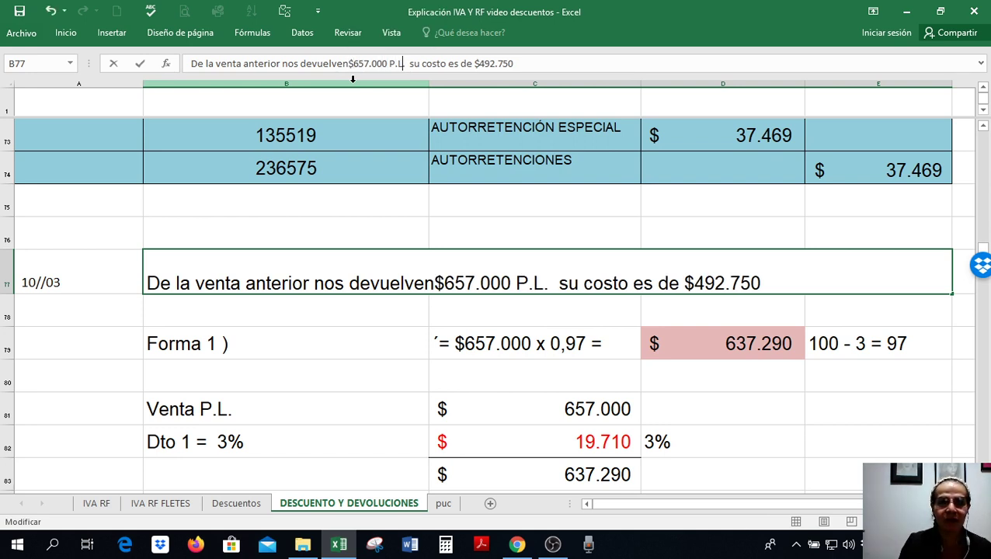
text( mercanc)
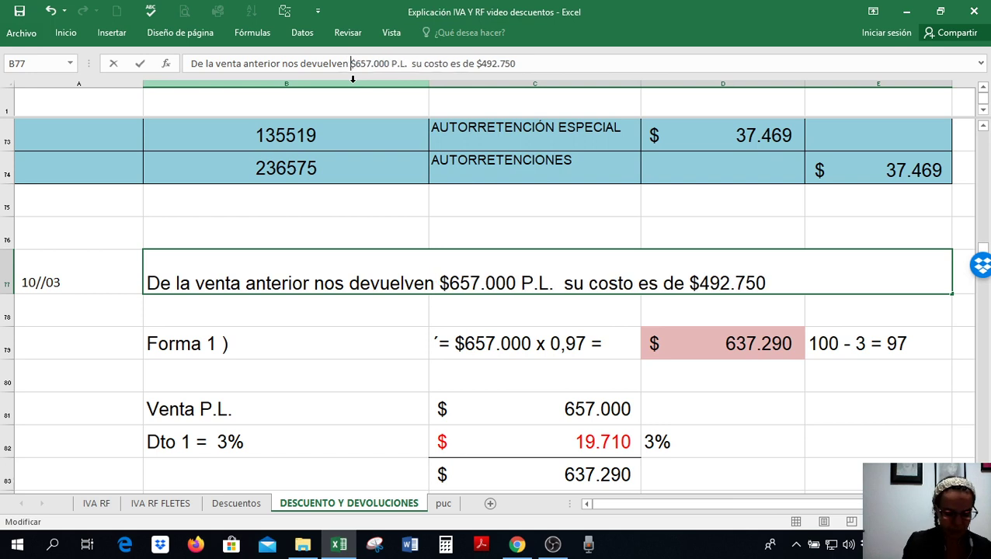
text(ía por)
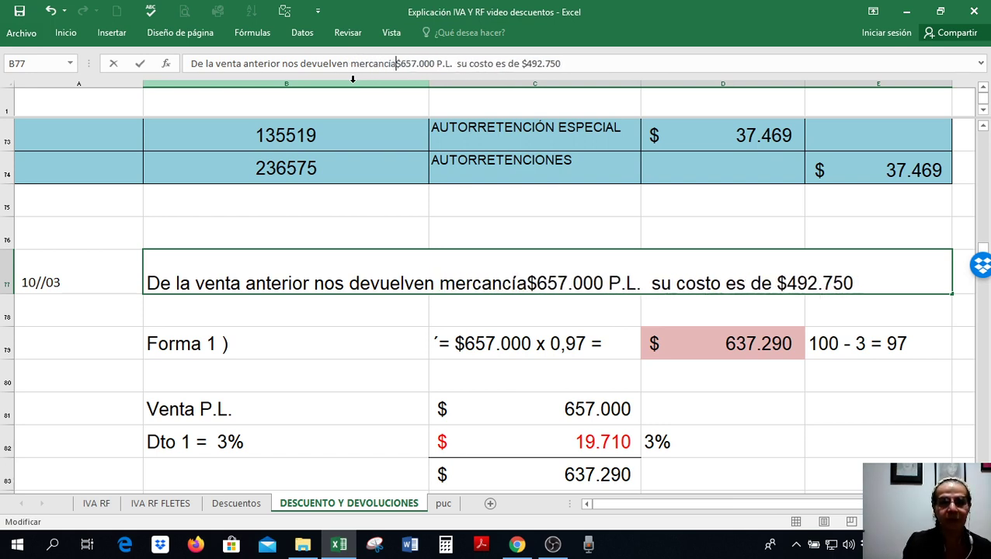
key(Return)
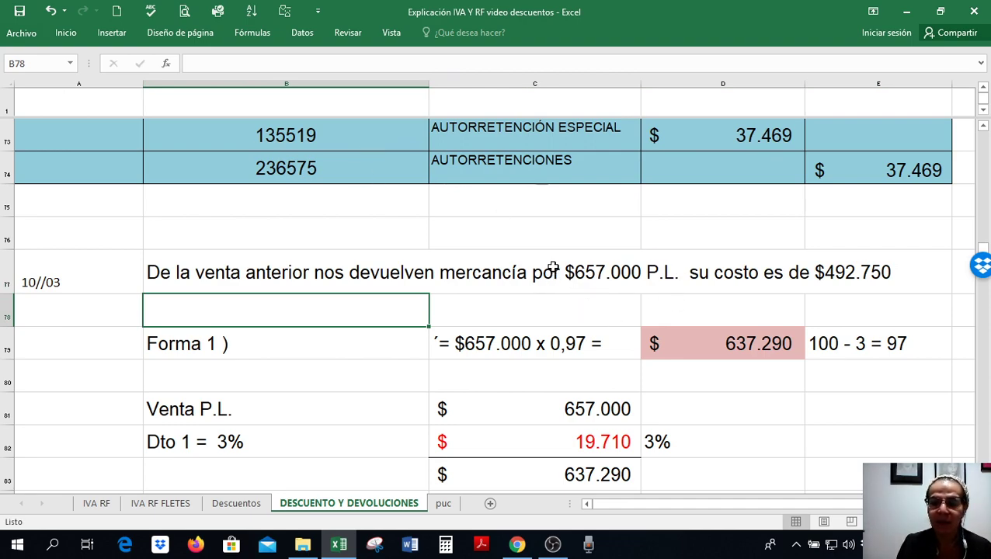
Step: Compare the return with the original sale terms in row 57, then inspect the Forma 1 calculation in C79 and D79
scroll(558, 271, up, 6)
scroll(569, 270, up, 1)
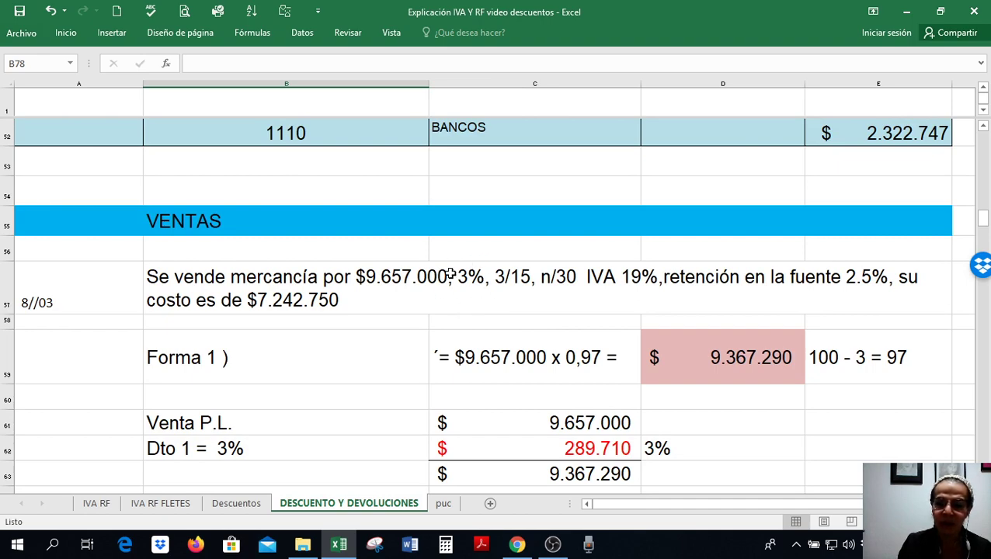
scroll(511, 325, down, 8)
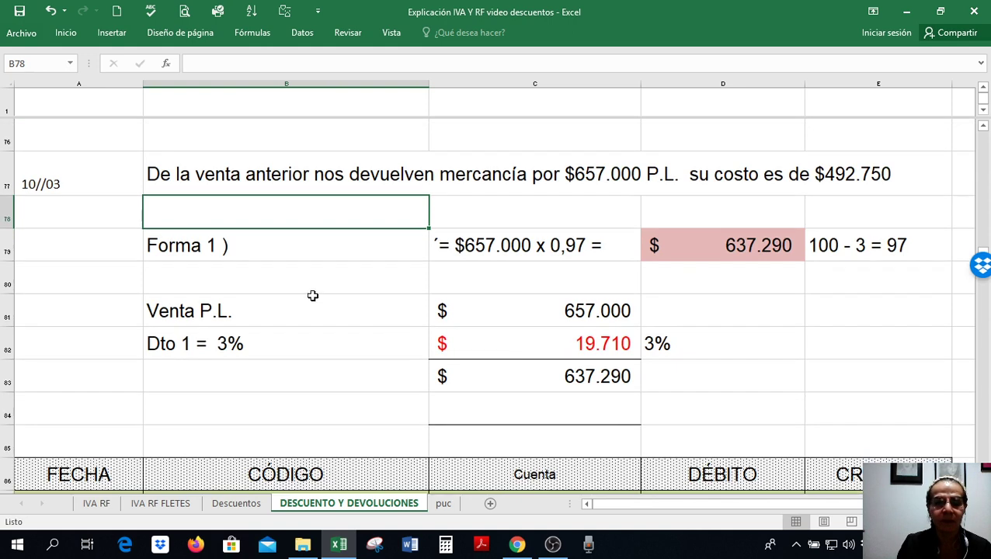
double_click(488, 247)
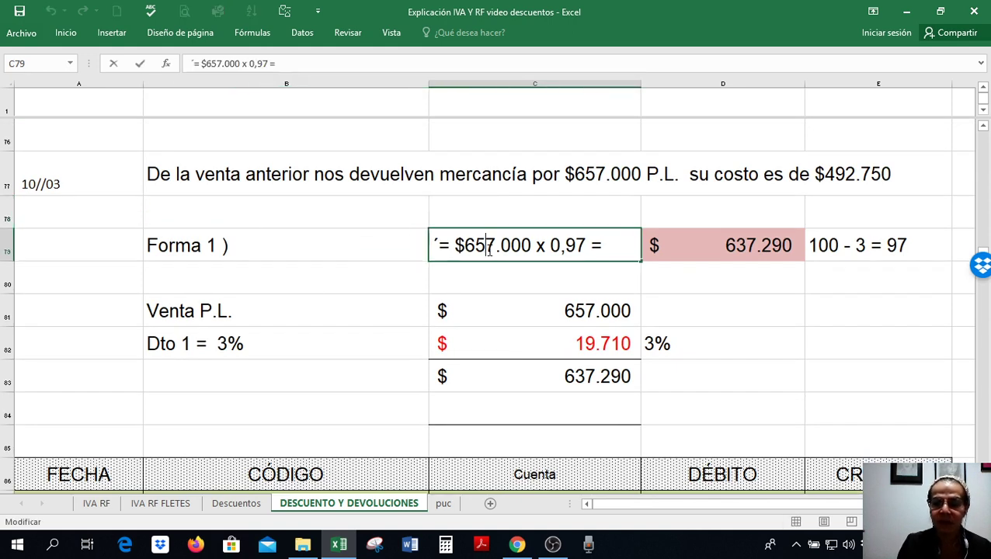
key(Return)
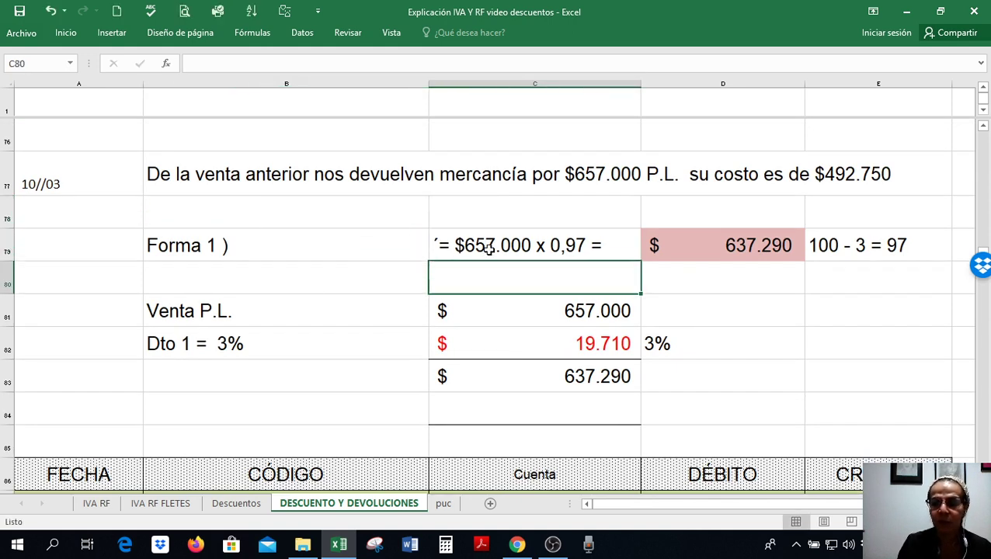
double_click(720, 243)
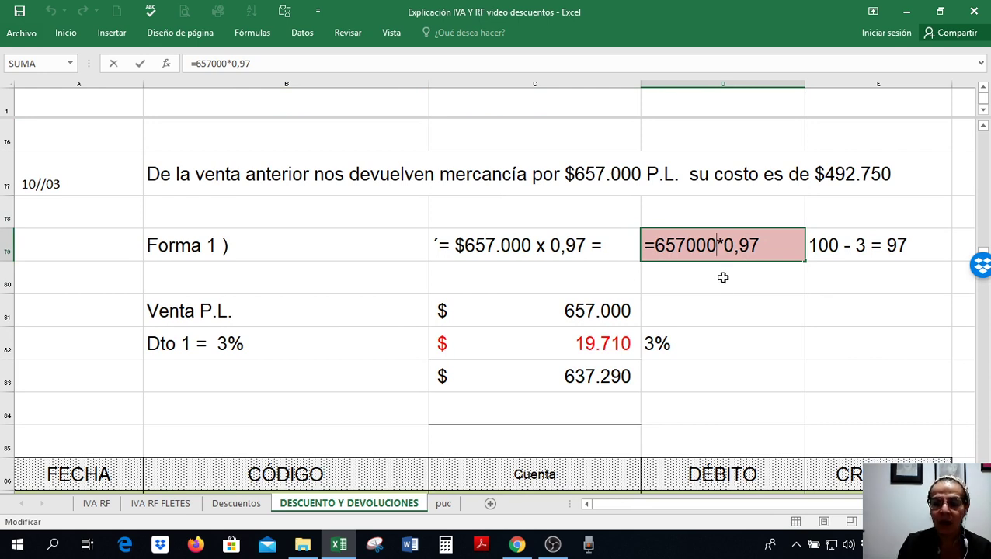
key(Return)
Step: Inspect the returned list price in C81, the 3% discount formula in C82 and the net amount in C83
double_click(587, 316)
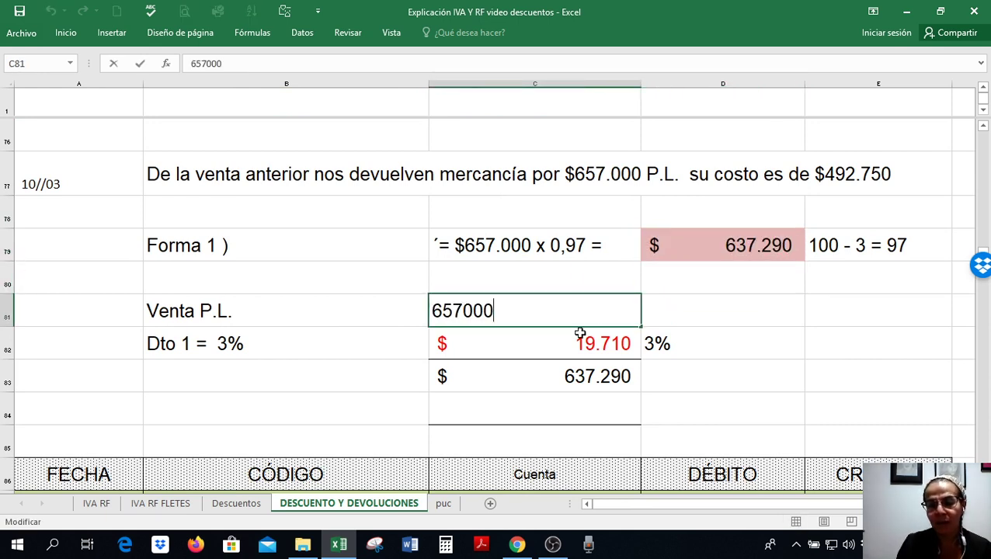
click(581, 334)
double_click(581, 340)
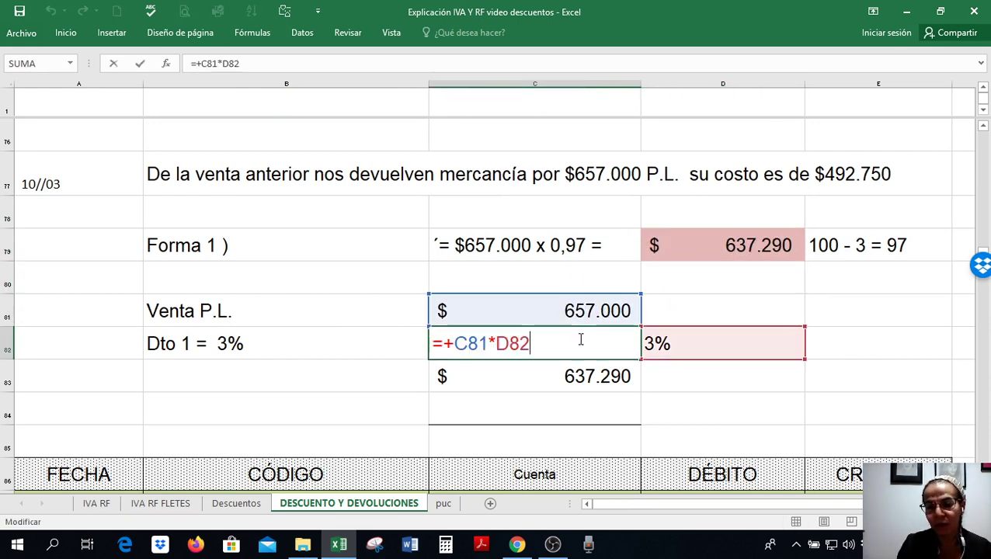
key(Return)
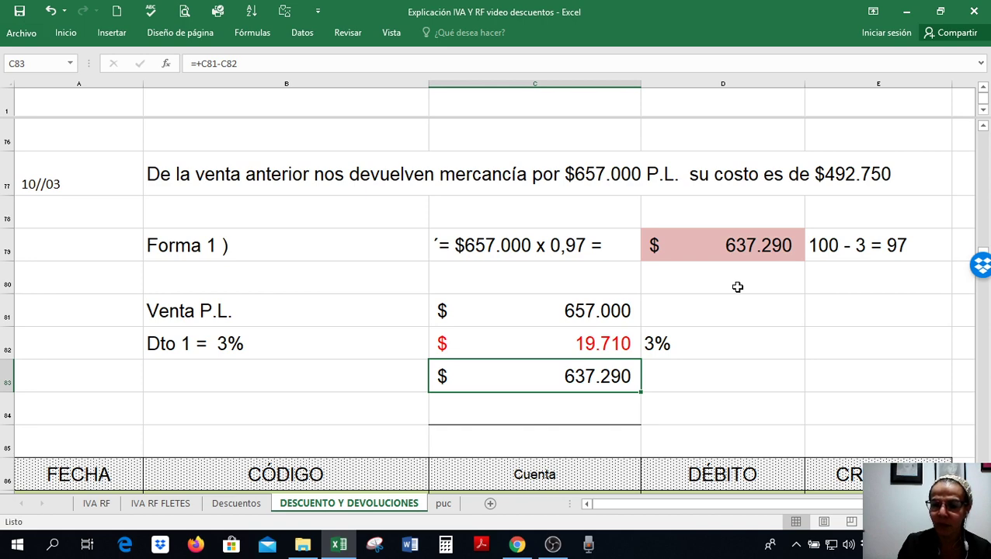
Step: Review the 4175 sales returns line in row 87 and inspect the formula for the 2408 VAT debit in D88
scroll(708, 270, down, 2)
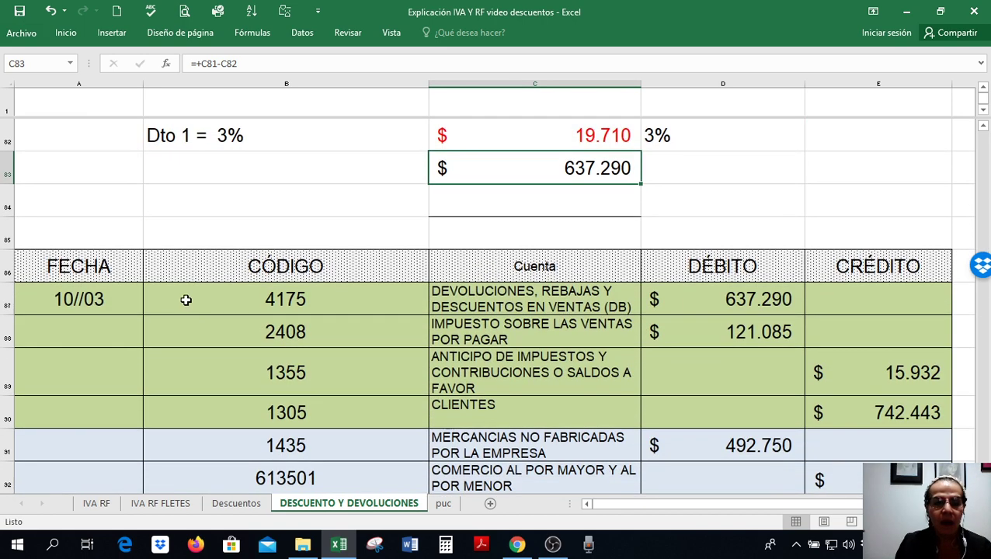
click(187, 300)
drag(187, 300, 699, 317)
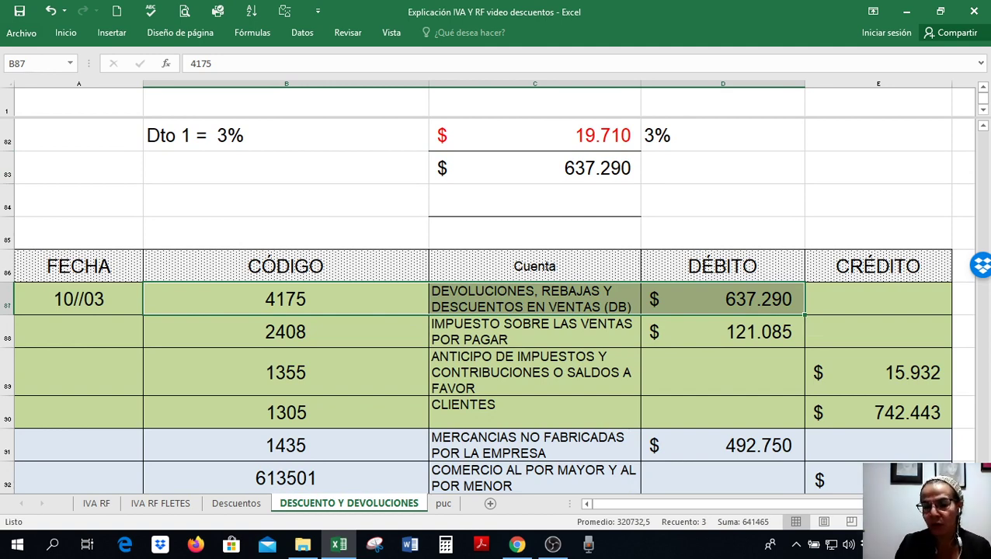
scroll(495, 295, right, 2)
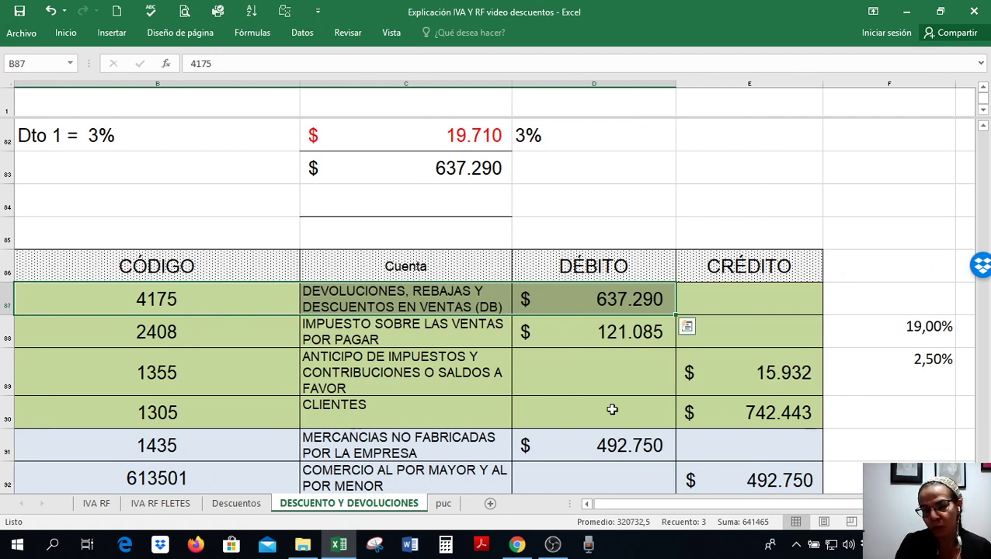
click(615, 338)
text(=+D87*F88)
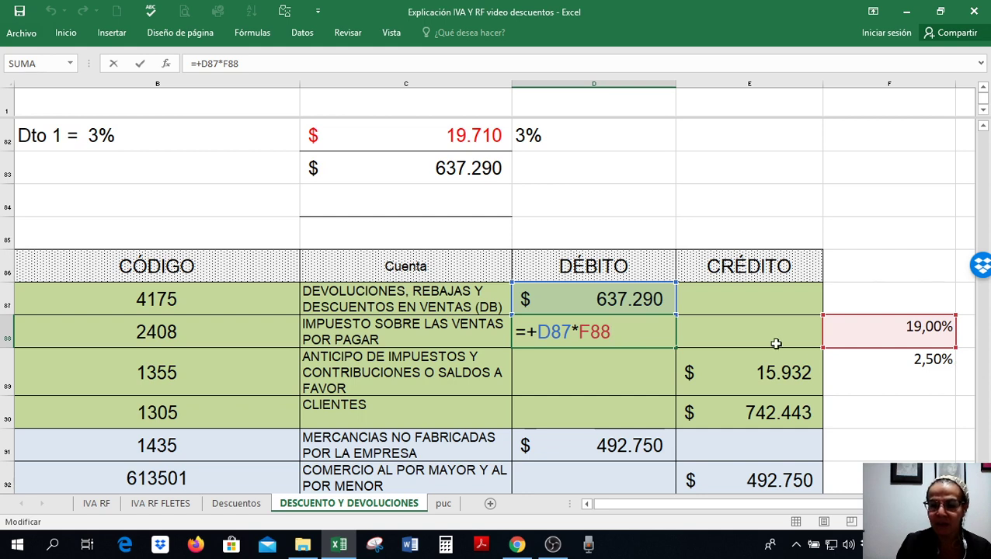
key(Return)
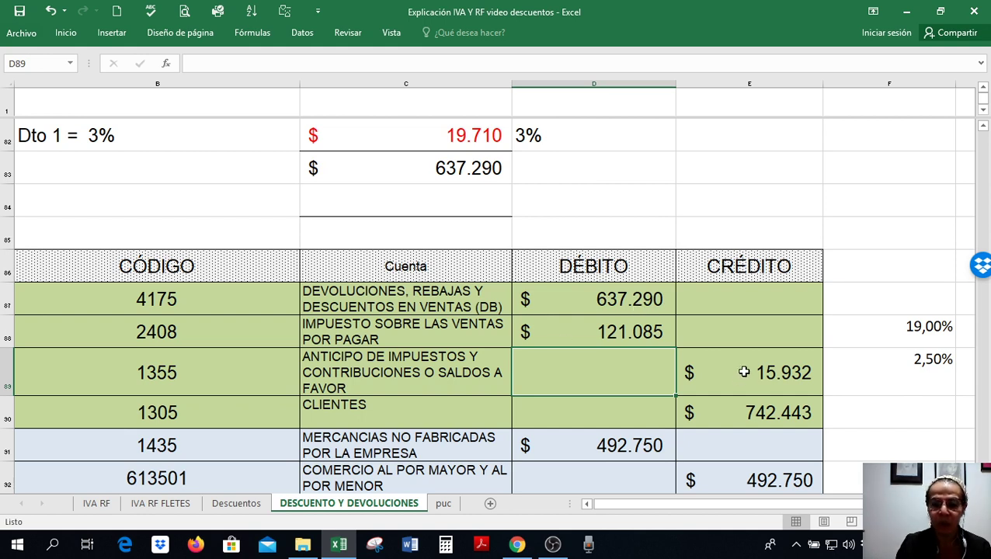
Step: Inspect the formulas for the 1355 withholding credit in E89 and the 1305 CLIENTES credit in E90
click(791, 372)
double_click(794, 374)
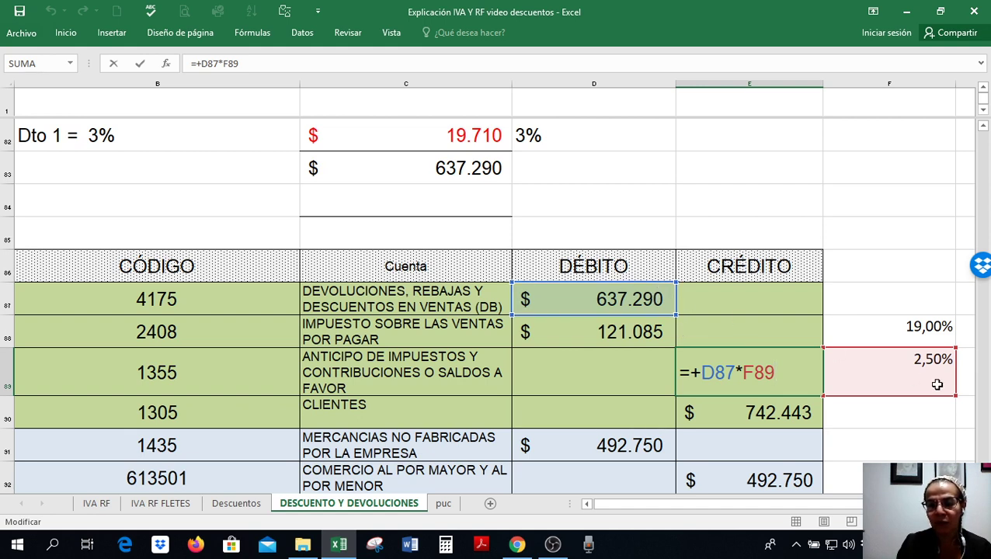
key(Return)
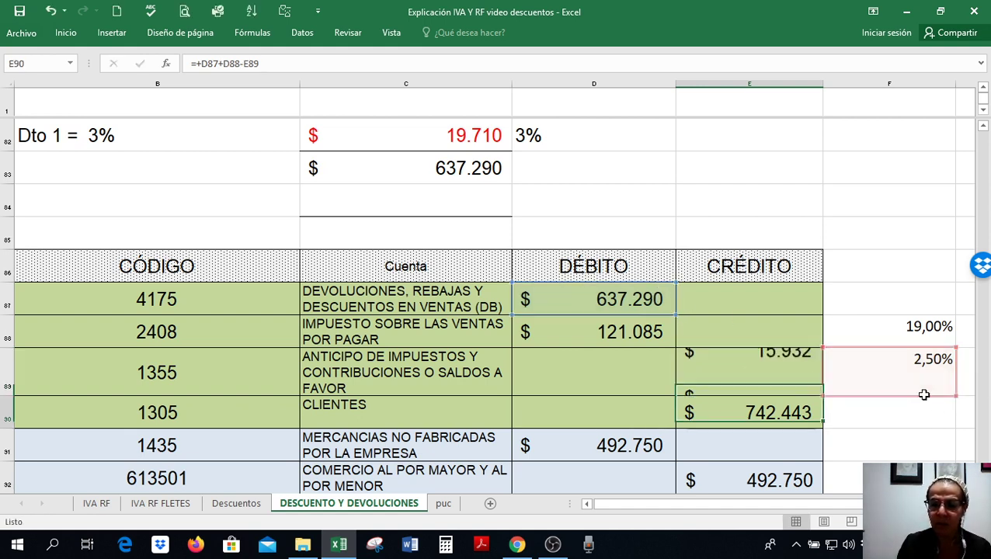
double_click(776, 412)
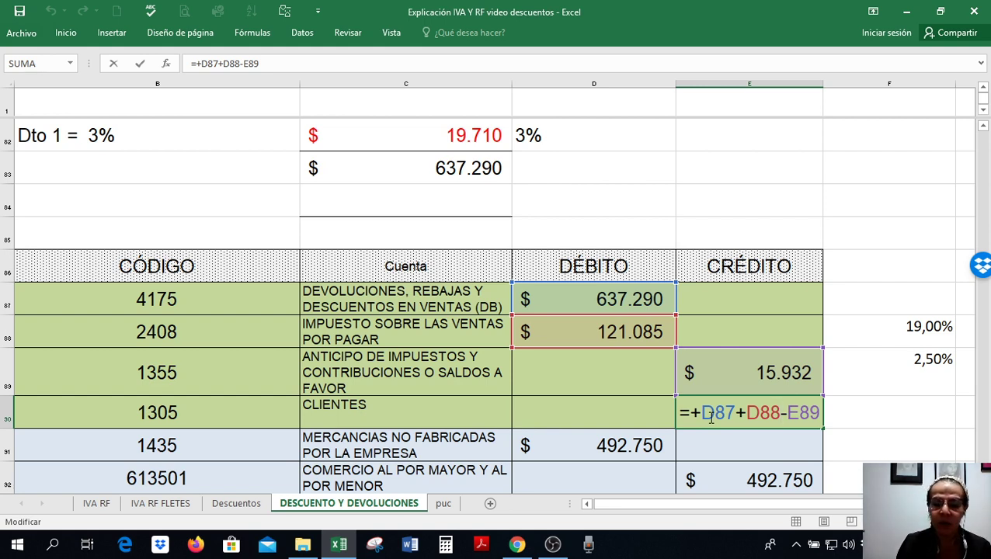
key(Return)
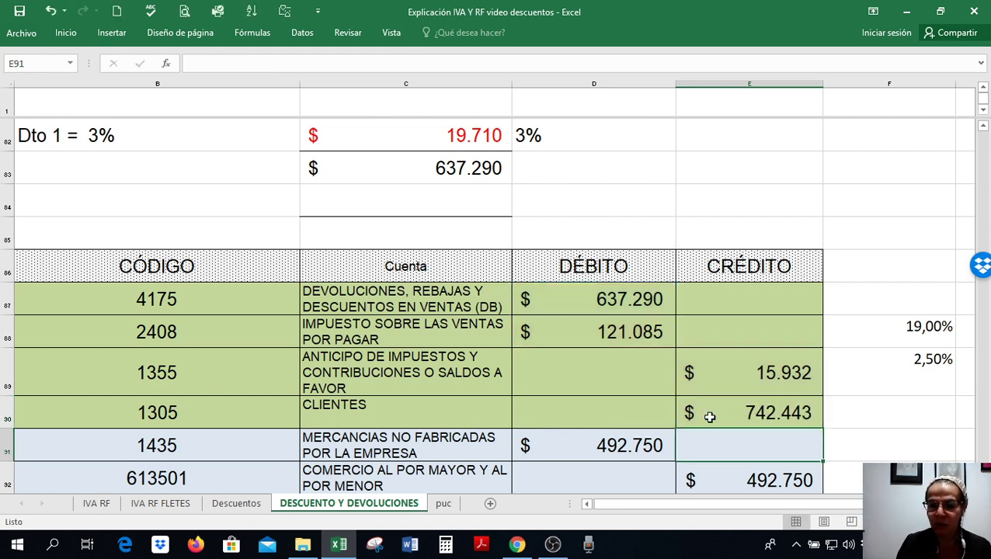
click(726, 413)
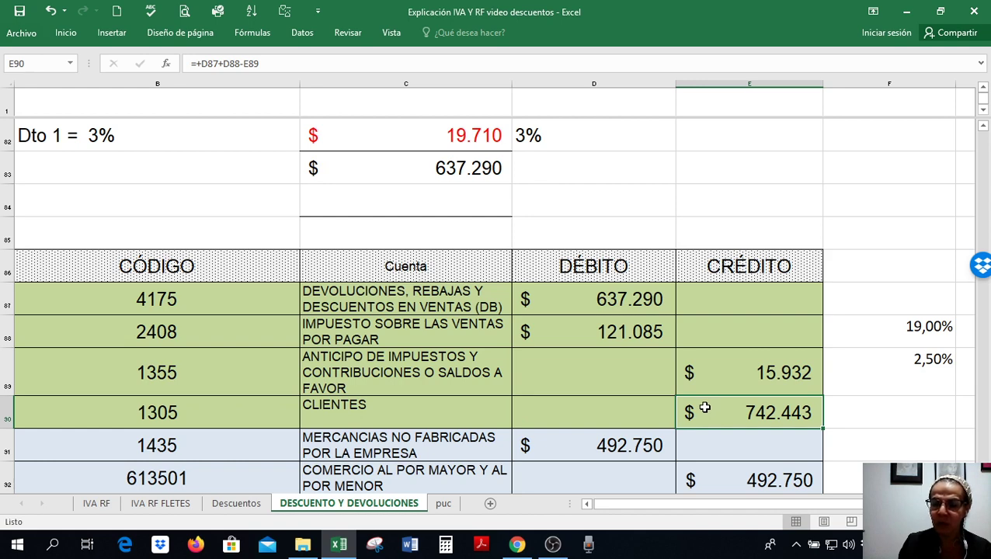
key(Down)
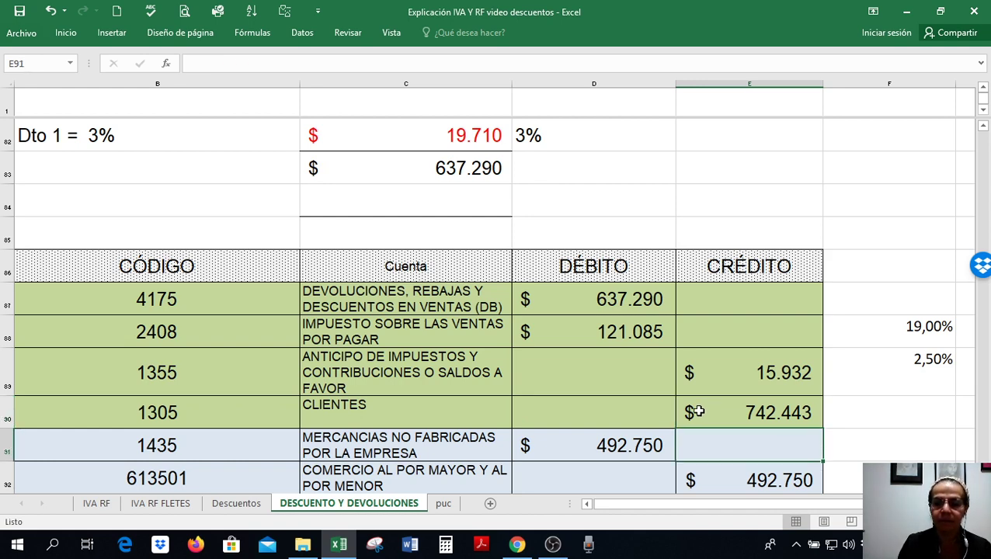
Step: Check the returned merchandise cost in row 77 against the 1435 and 613501 lines, including the credit in E92
scroll(684, 415, up, 3)
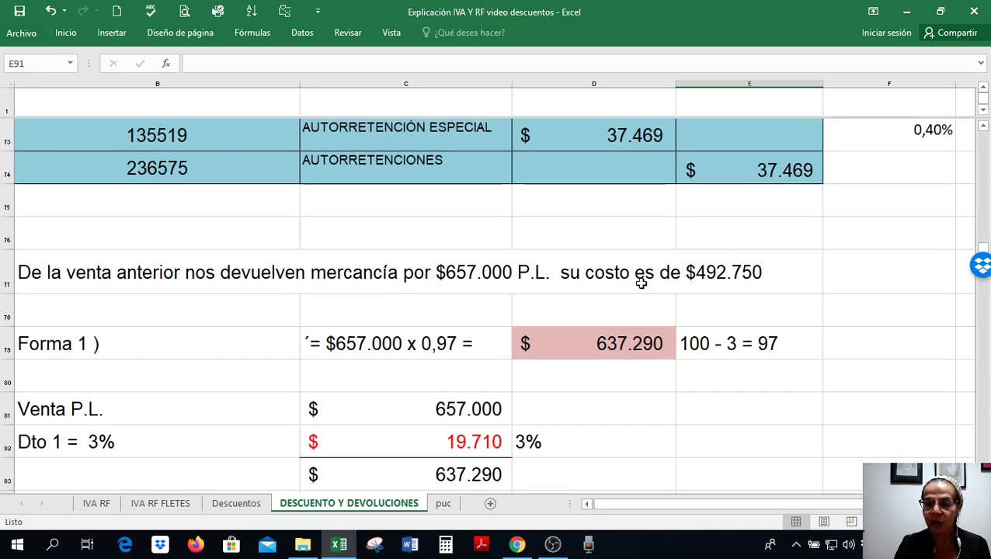
scroll(594, 371, down, 5)
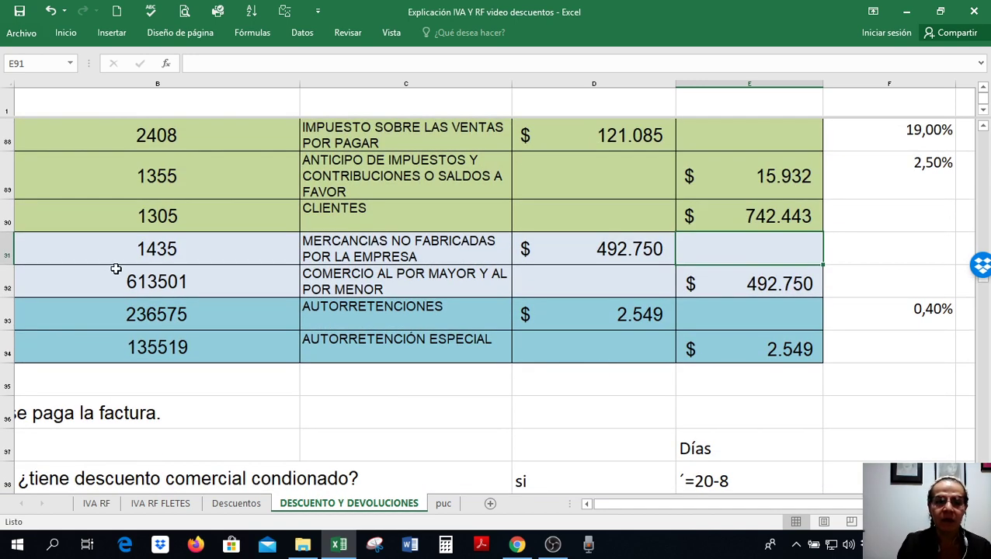
click(136, 250)
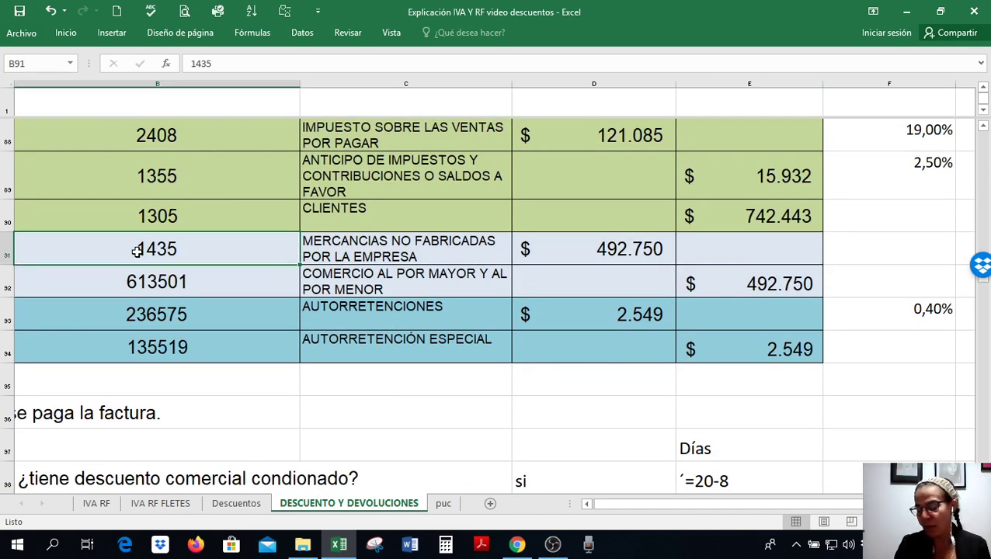
click(196, 284)
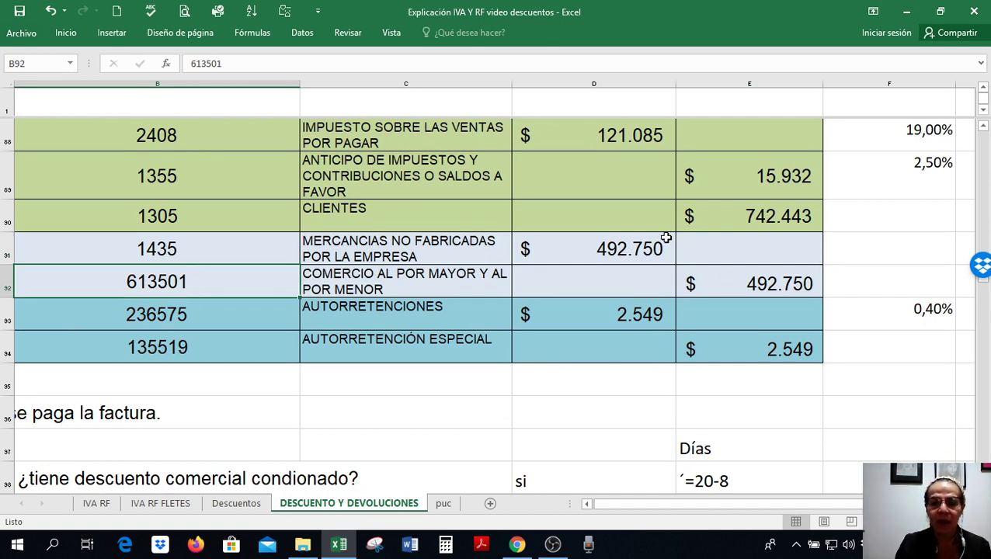
click(729, 280)
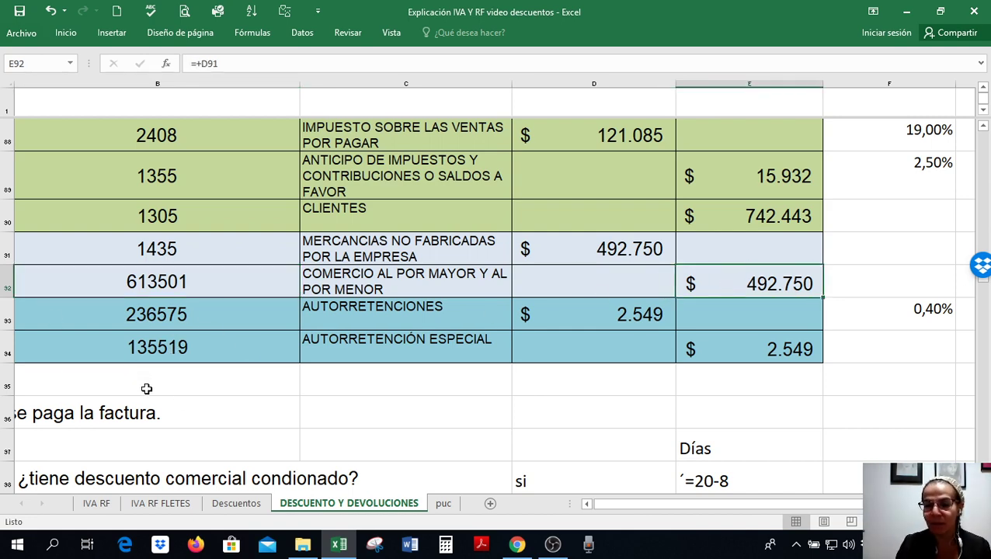
Step: Inspect the formula for the 236575 AUTORRETENCIONES debit in D93, then review code 135519 in B94
scroll(547, 424, up, 1)
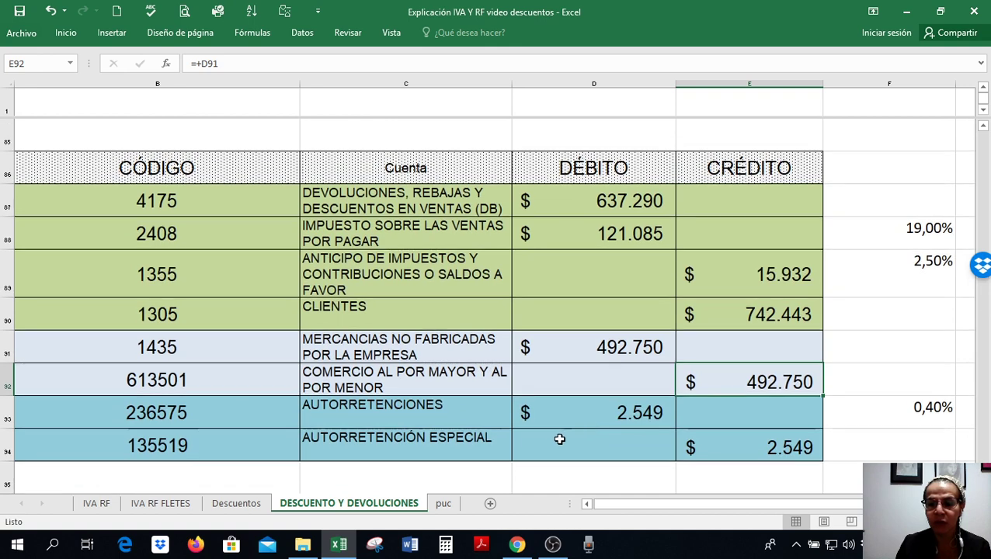
double_click(614, 415)
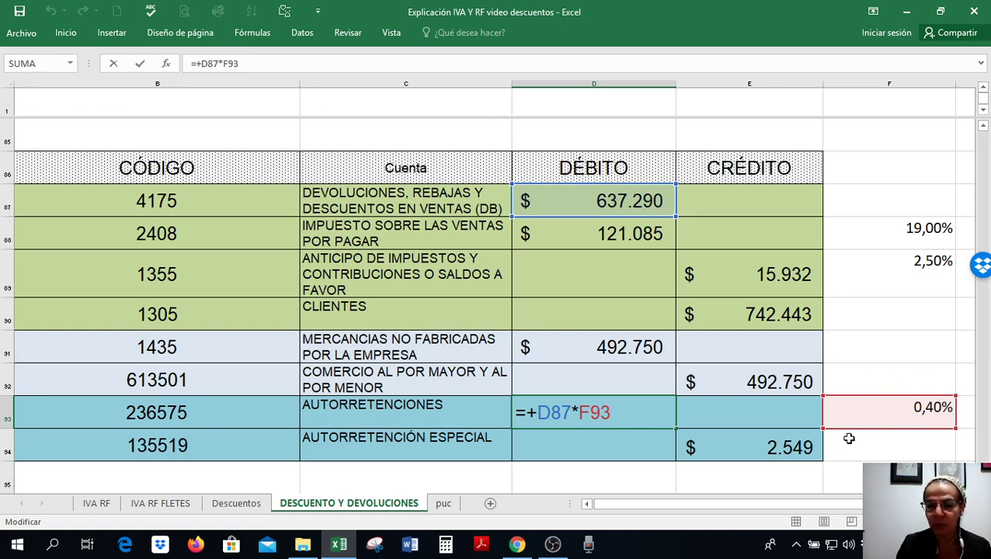
key(Return)
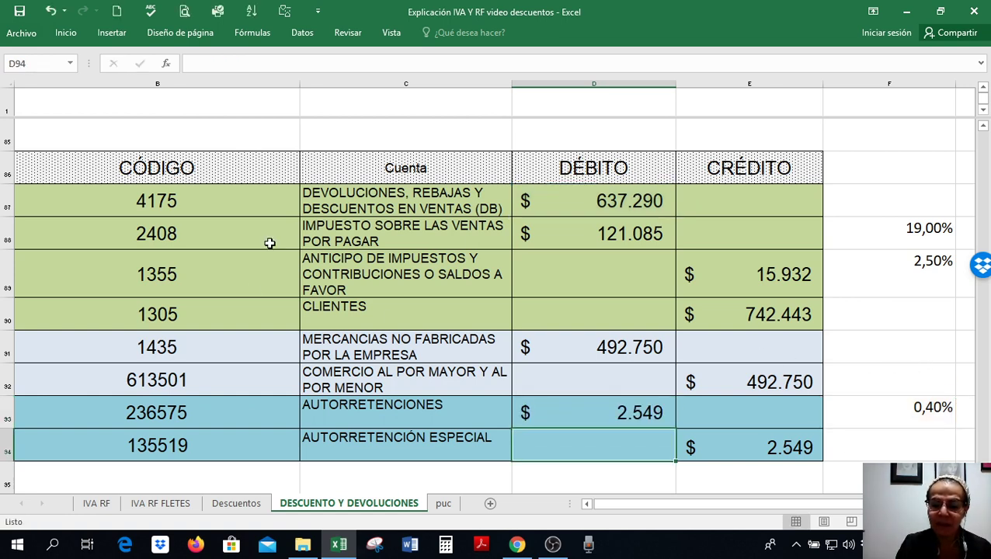
key(Left)
key(Left)
key(Left)
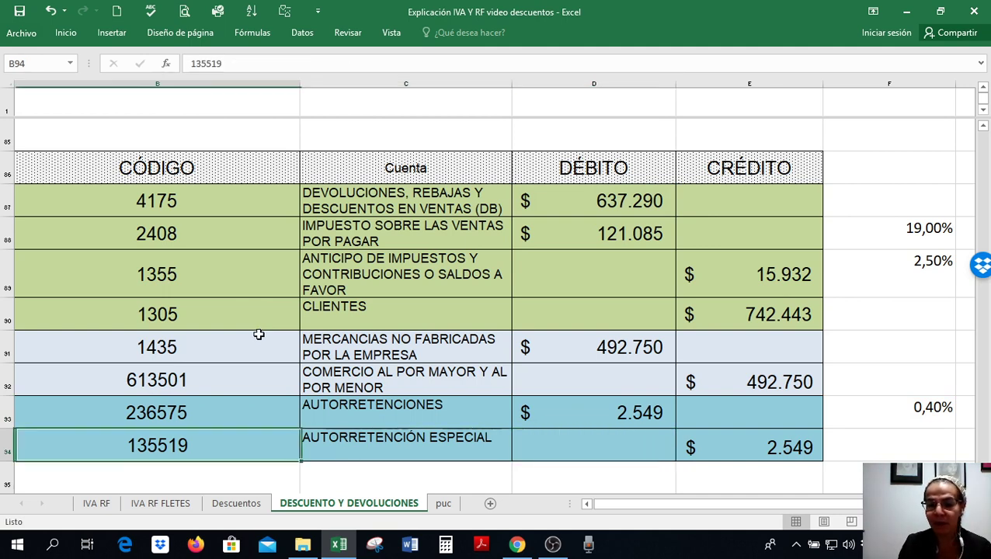
Step: Review the invoice payment statement in row 96 against the earlier entries, and inspect the days formula in E99
key(Down)
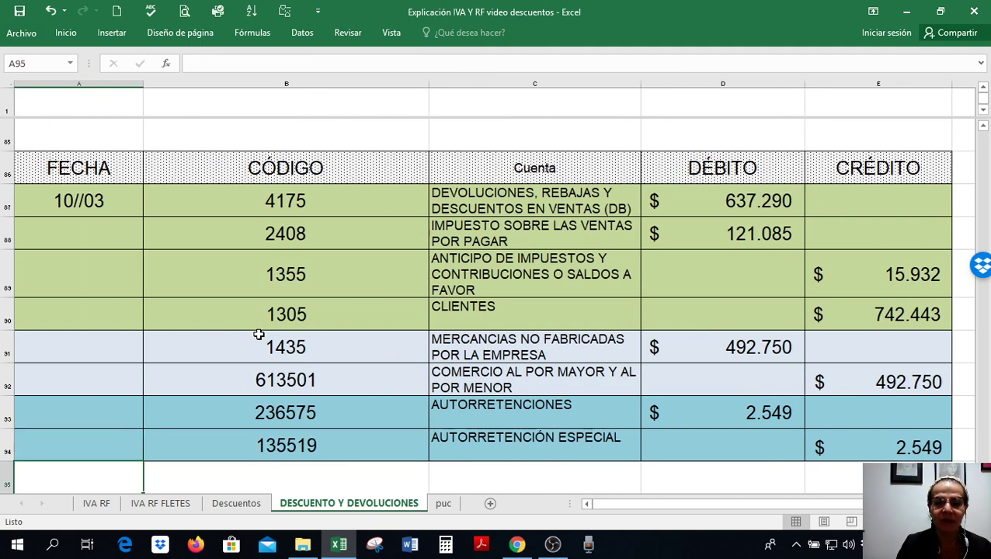
scroll(264, 334, down, 2)
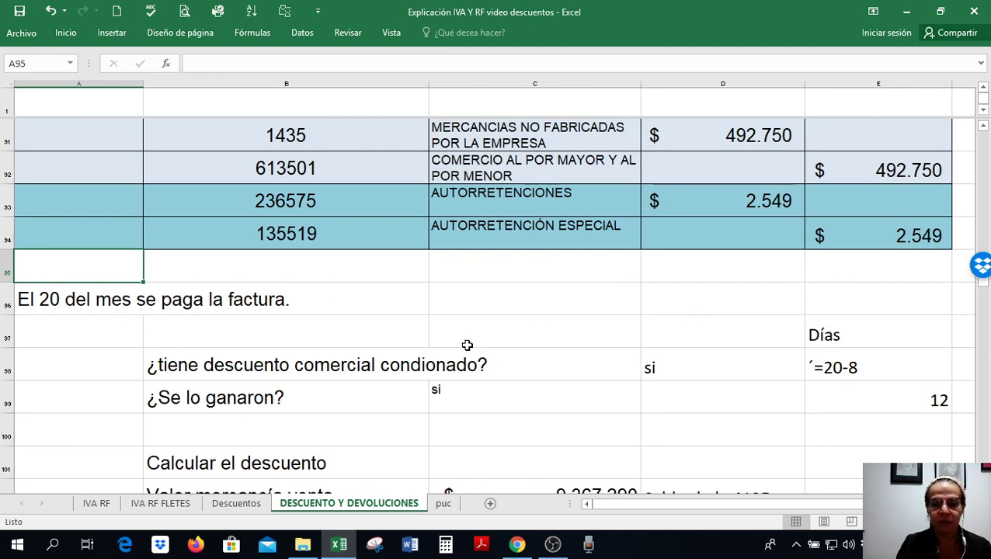
scroll(466, 345, down, 1)
scroll(398, 327, up, 1)
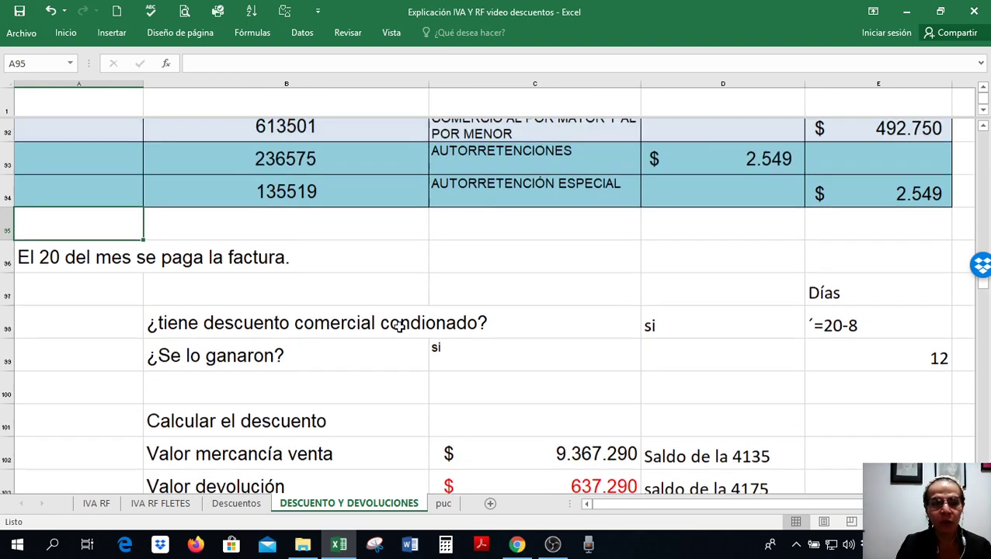
scroll(398, 327, up, 6)
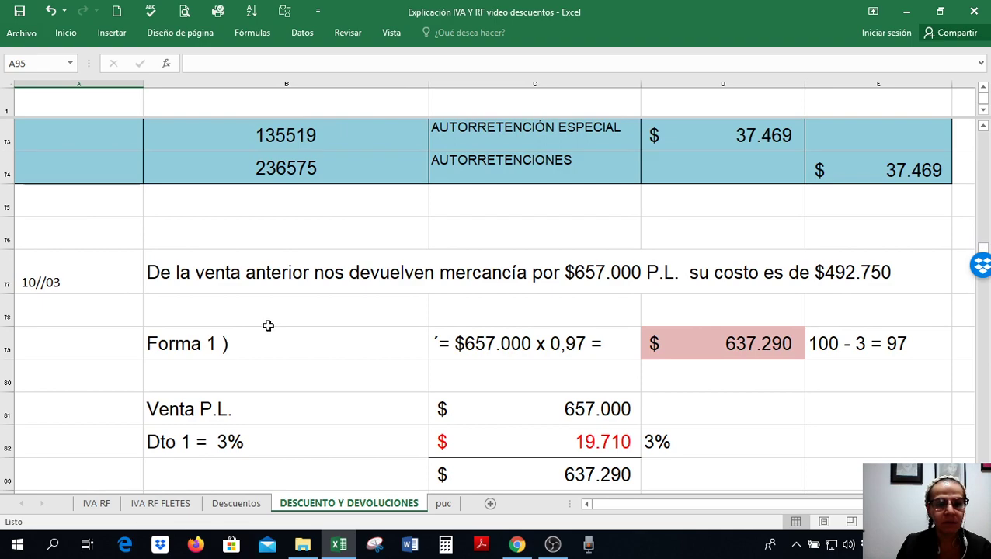
scroll(268, 326, up, 4)
scroll(405, 355, down, 9)
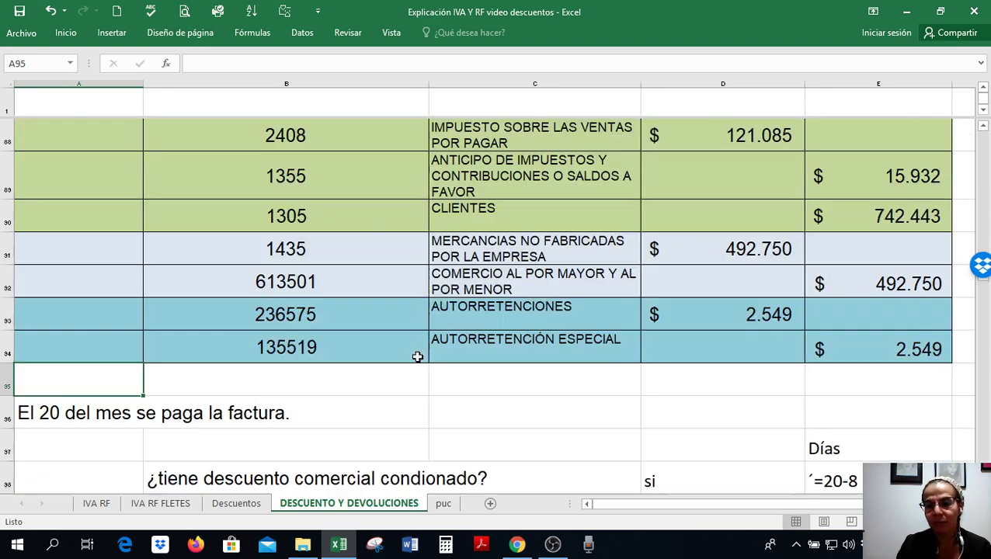
scroll(418, 357, down, 2)
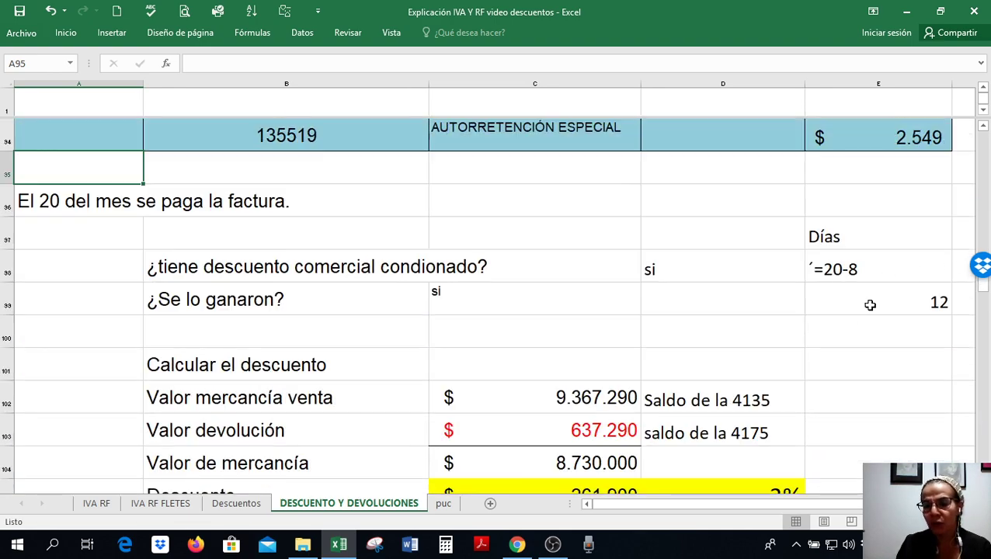
click(908, 300)
scroll(462, 372, down, 3)
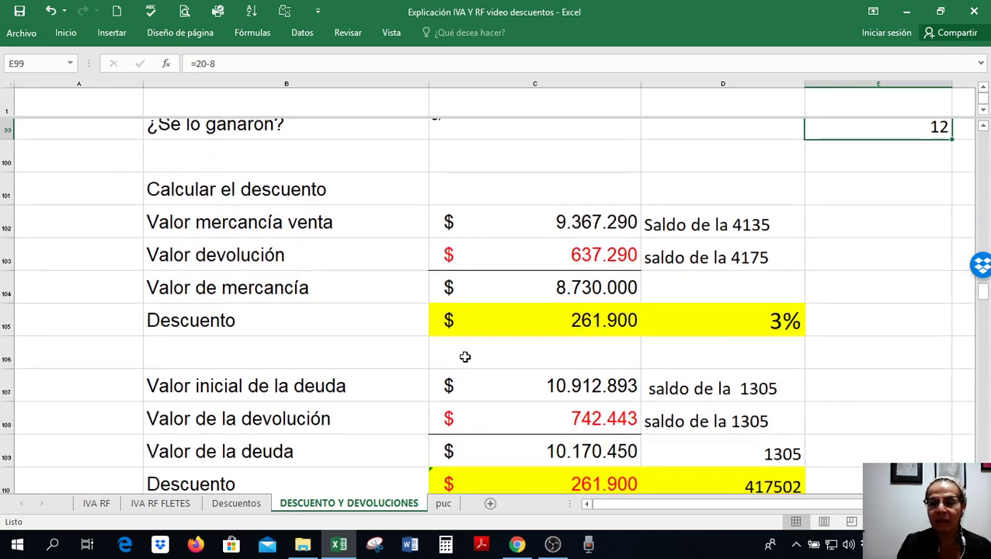
scroll(529, 329, up, 2)
scroll(527, 332, up, 1)
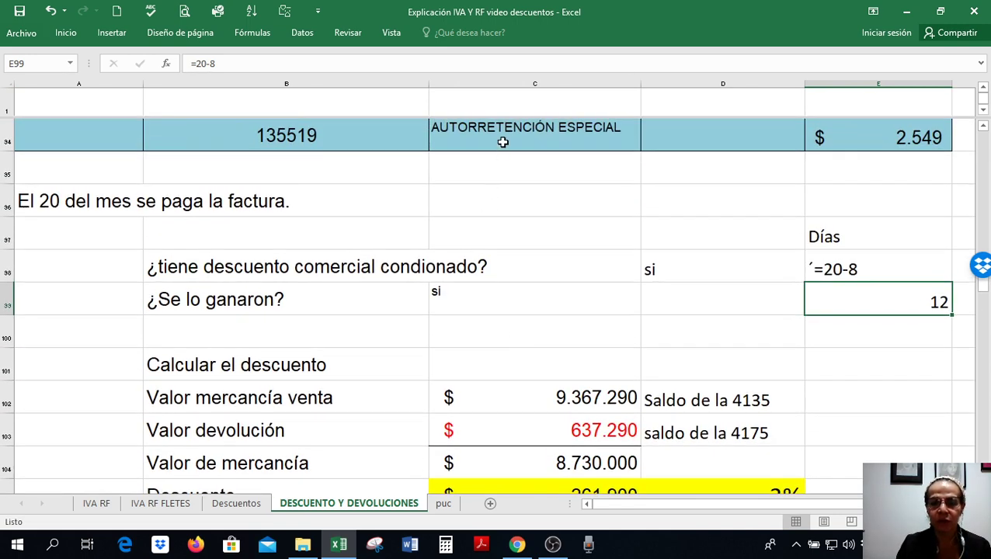
Step: Enlarge the upper split pane and compare the 4135 line in row 70 with the merchandise sale value in row 102
drag(519, 119, 534, 286)
click(538, 256)
scroll(540, 253, down, 12)
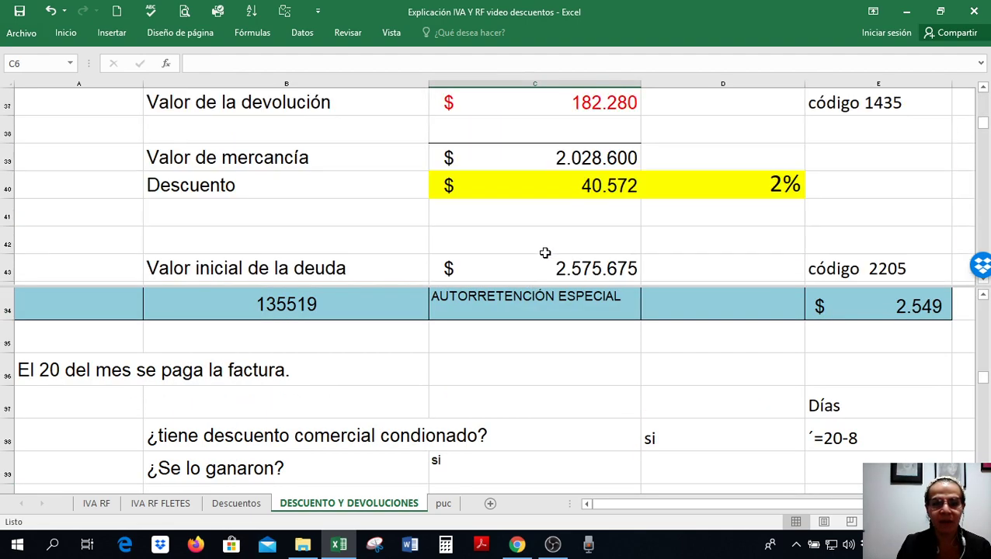
scroll(549, 247, down, 3)
scroll(550, 245, up, 2)
scroll(551, 242, down, 2)
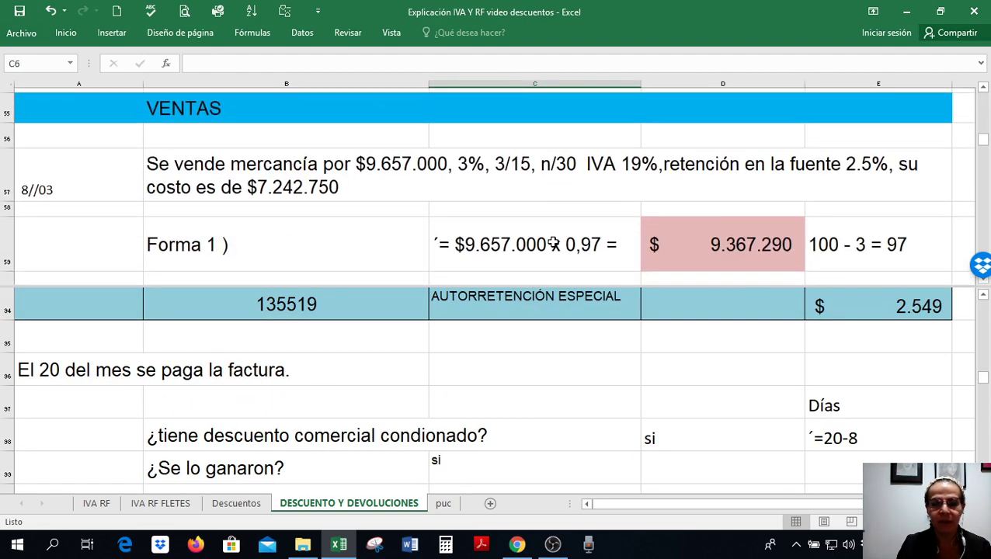
scroll(555, 241, down, 2)
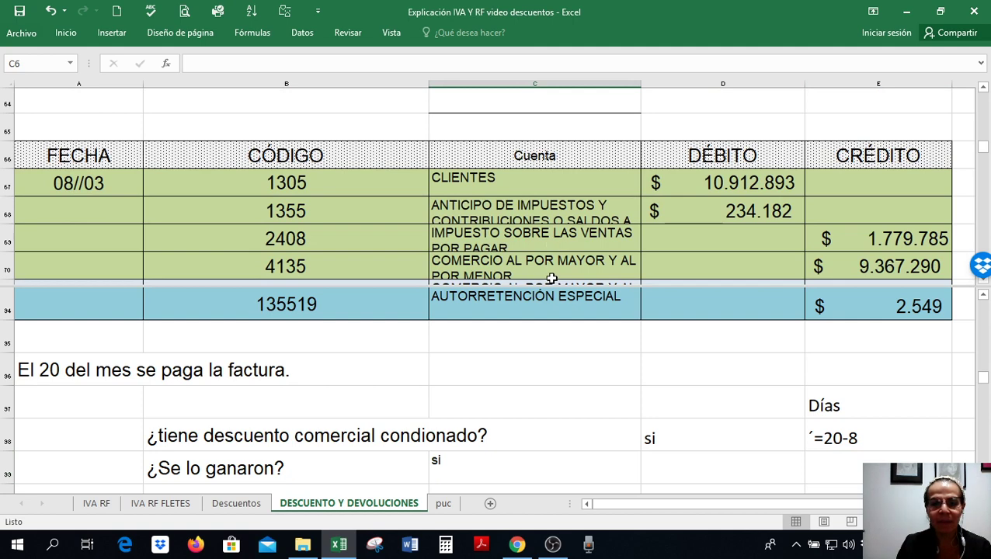
click(384, 459)
scroll(406, 431, down, 3)
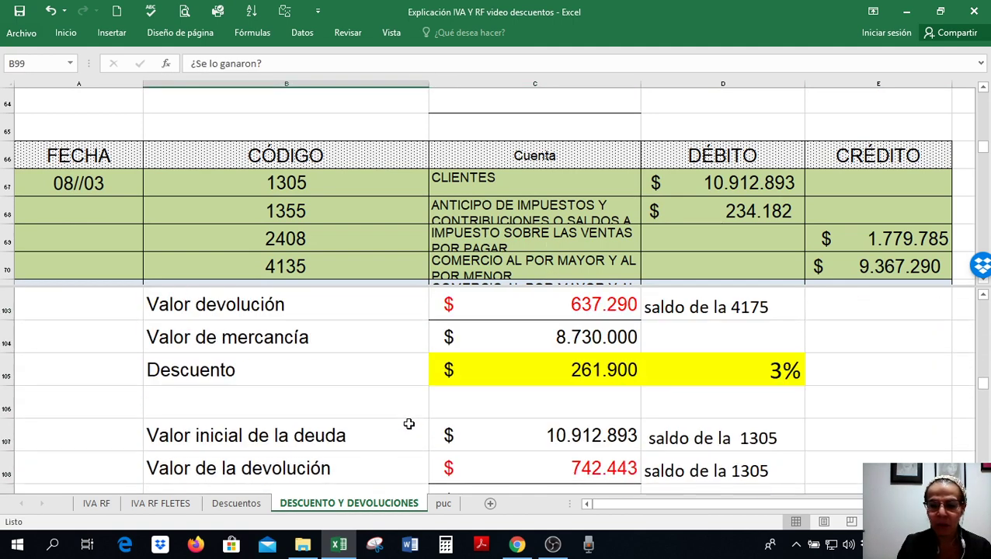
scroll(496, 385, up, 1)
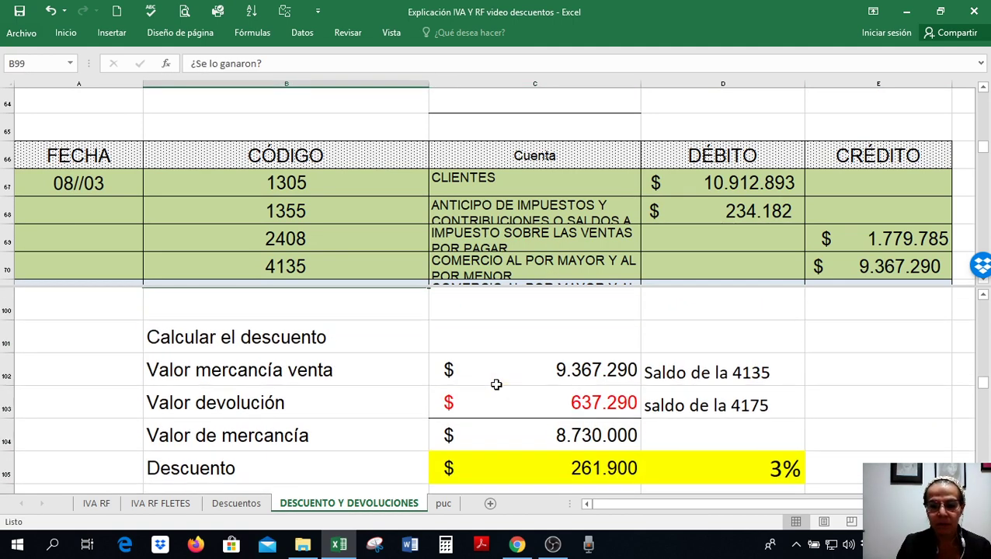
drag(272, 264, 847, 266)
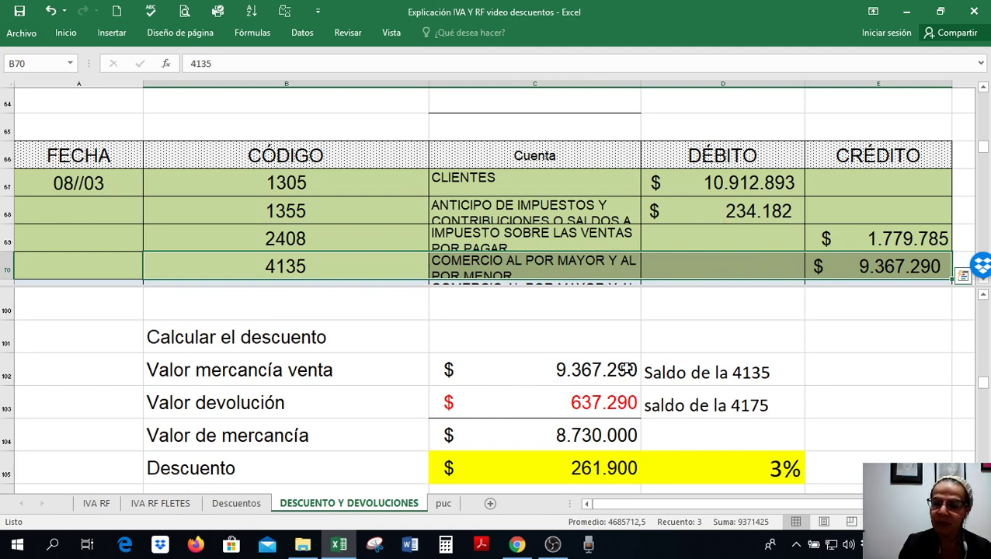
Step: Compare the 4175 sales returns line in row 87 with the return value in row 103
click(284, 390)
drag(399, 230, 403, 222)
scroll(403, 221, down, 3)
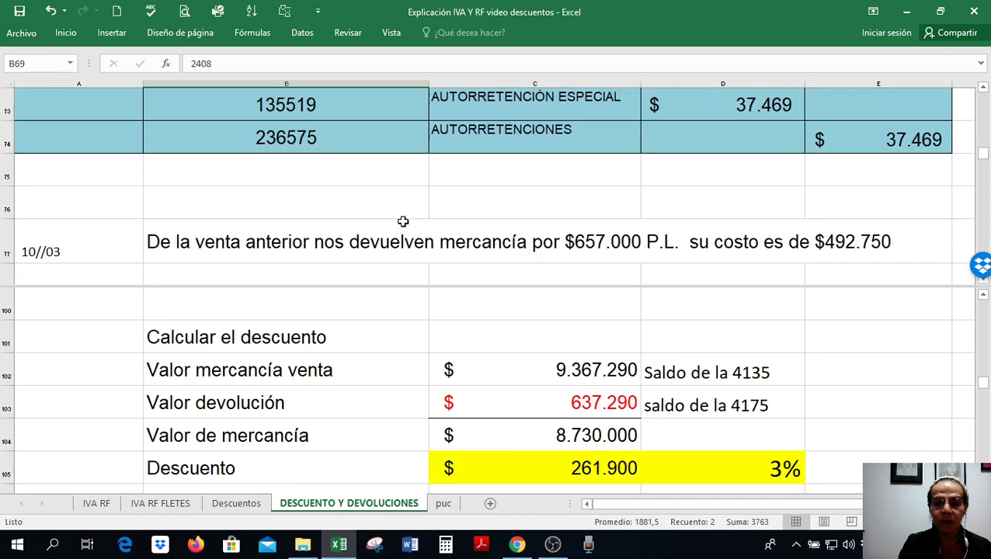
scroll(403, 221, down, 5)
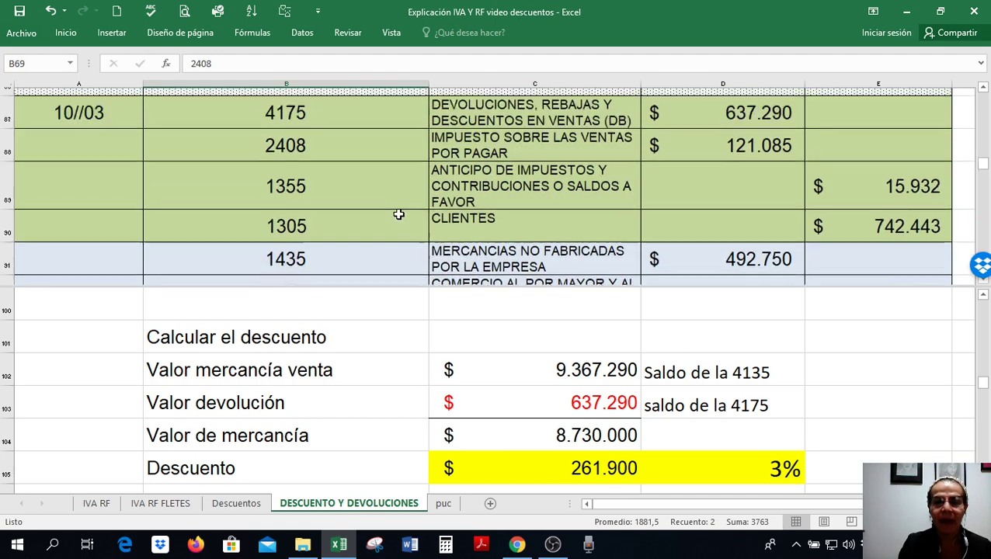
scroll(311, 202, up, 1)
drag(233, 175, 735, 177)
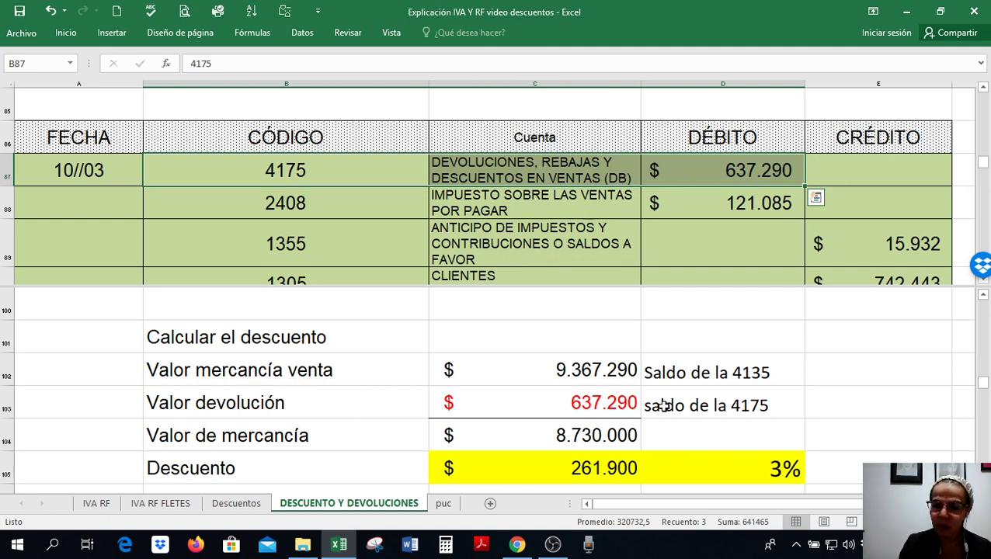
Step: Shrink the upper split pane and inspect the formula for Valor de mercancía in C104
click(308, 442)
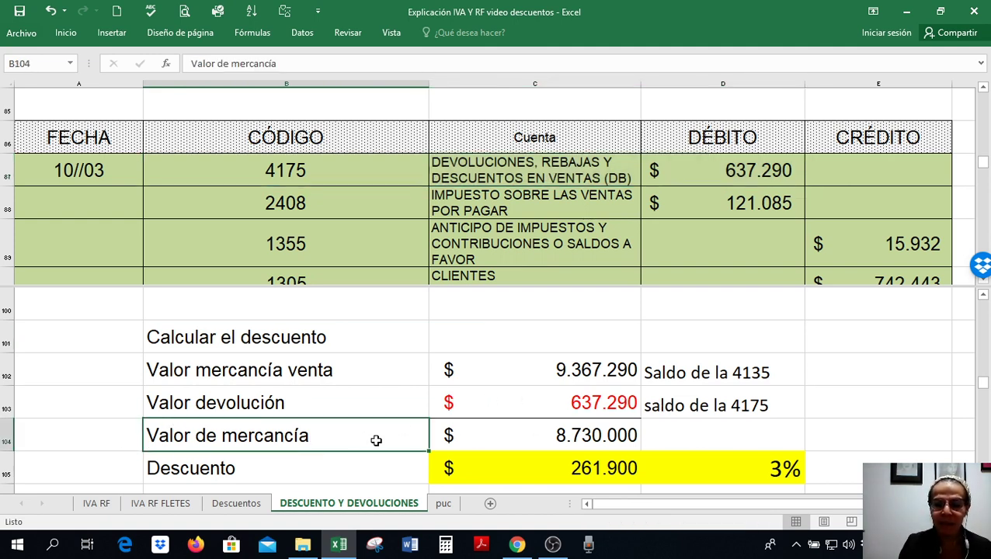
click(524, 432)
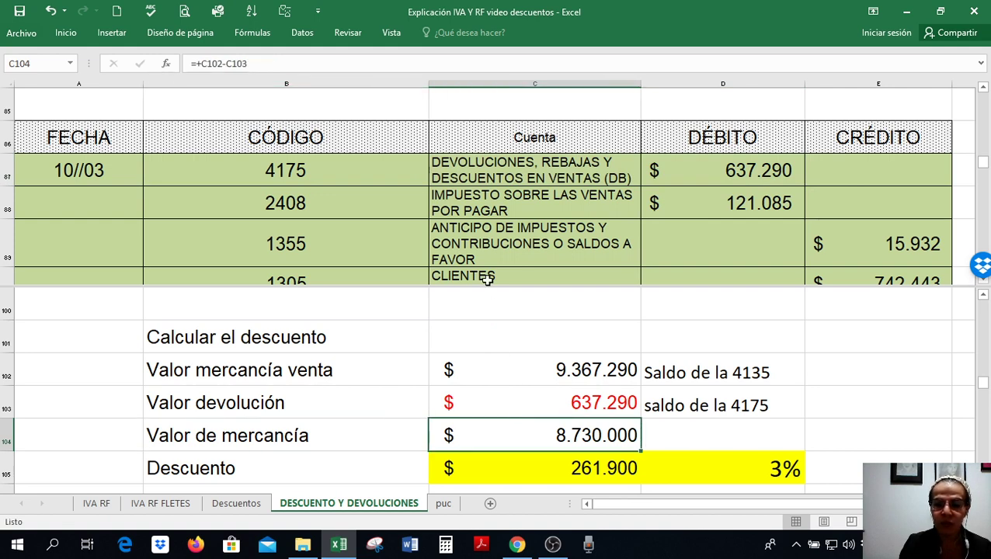
drag(487, 286, 505, 117)
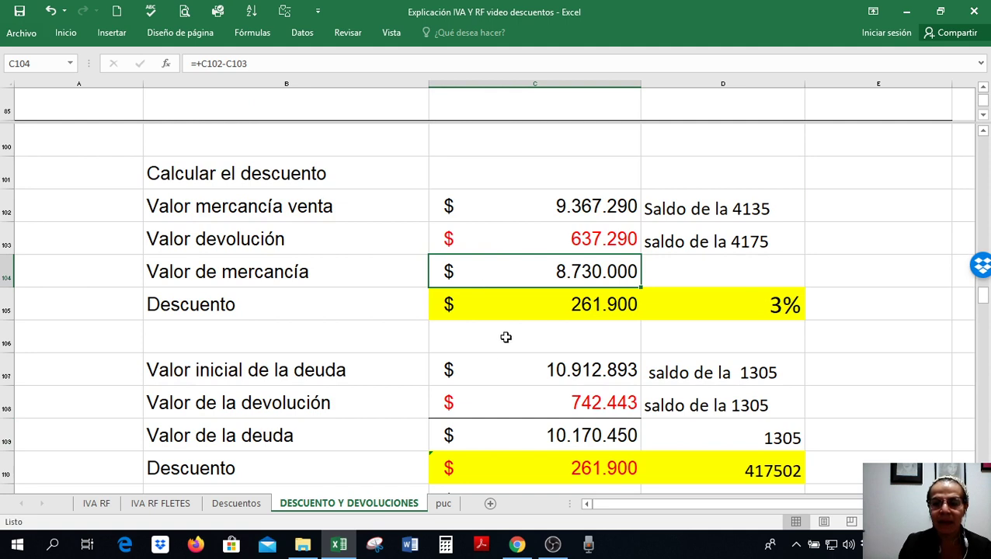
double_click(542, 270)
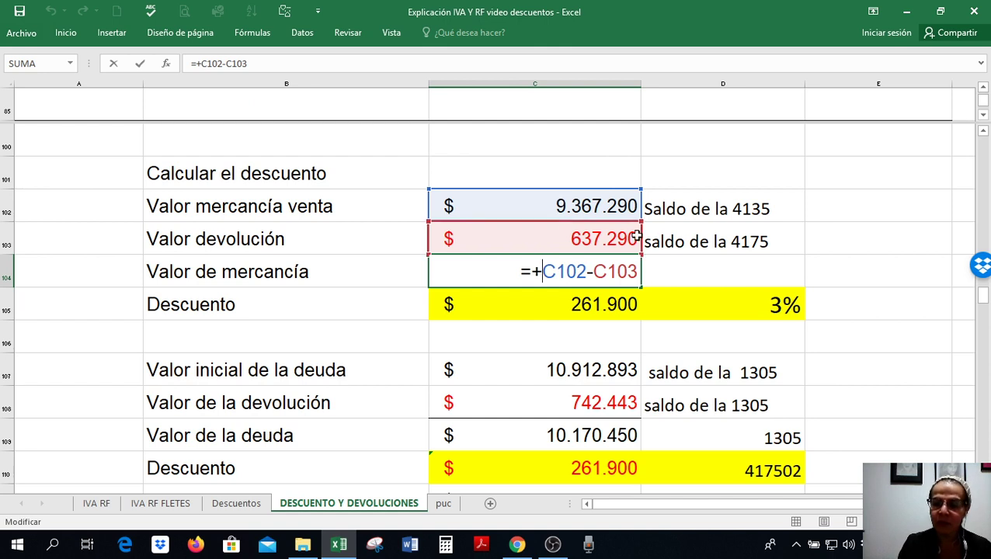
key(Return)
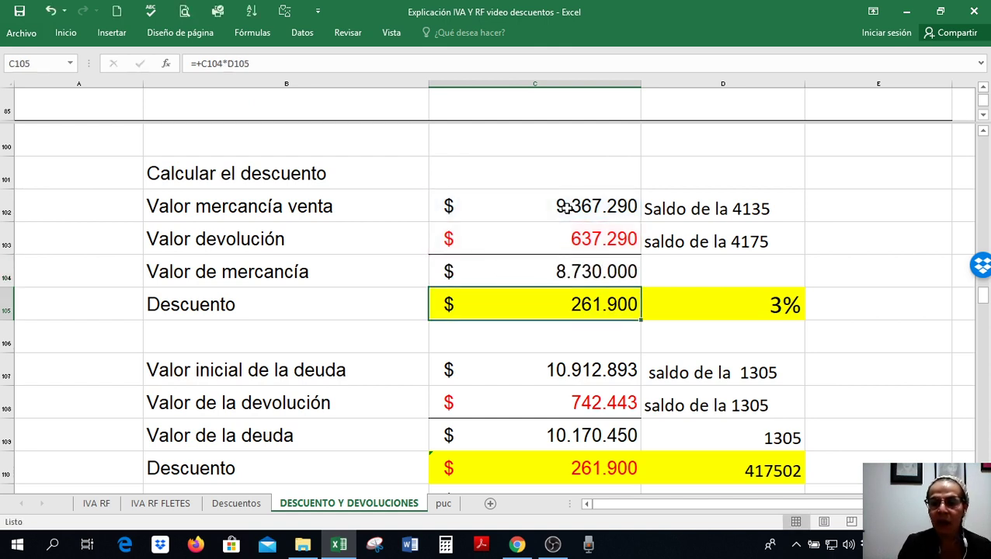
click(541, 274)
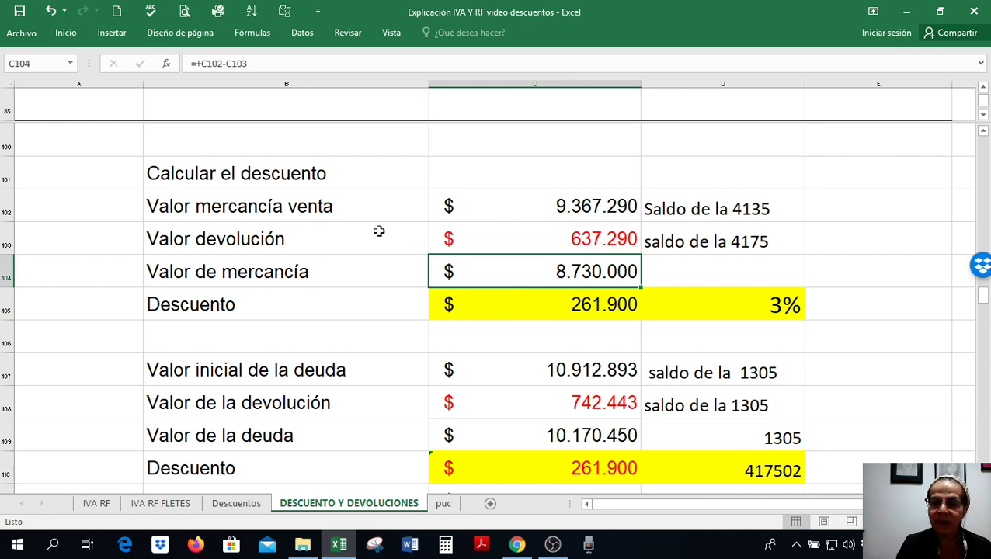
Step: Inspect the formula for the conditional discount in C105, including its link to the 3% rate in D105
click(553, 300)
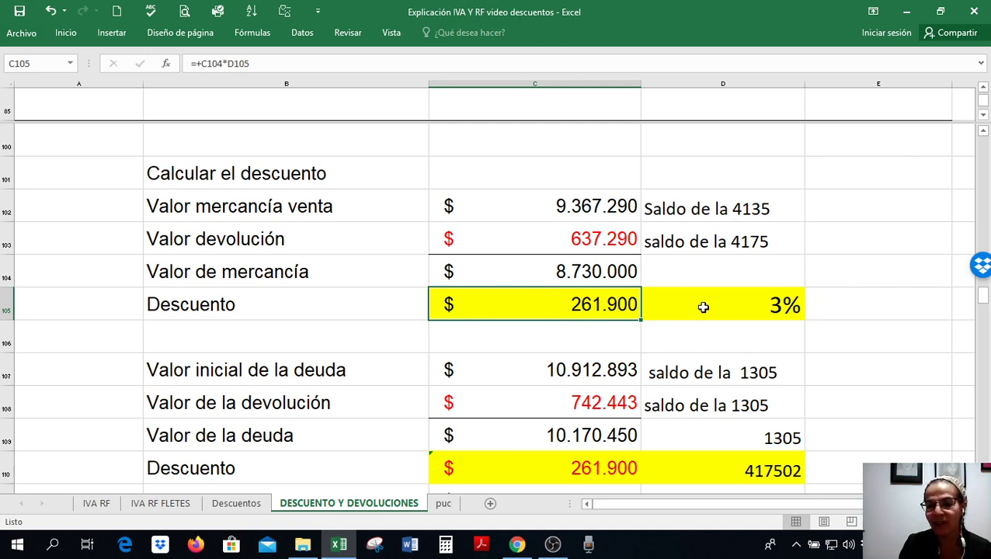
double_click(602, 306)
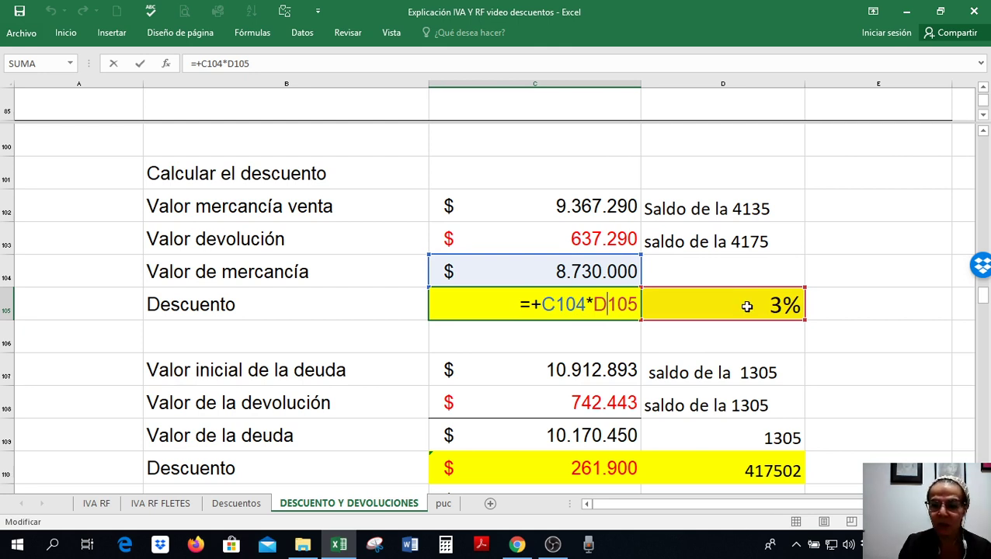
key(Return)
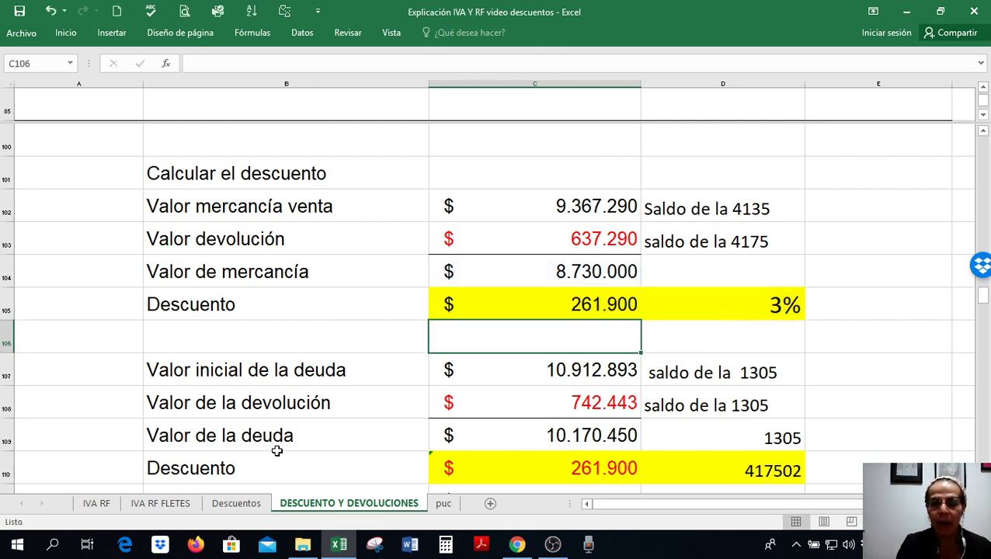
Step: Enlarge the upper split pane to show the 08//03 sale entry and check its 1305 debit against the initial debt in row 107
scroll(330, 365, down, 1)
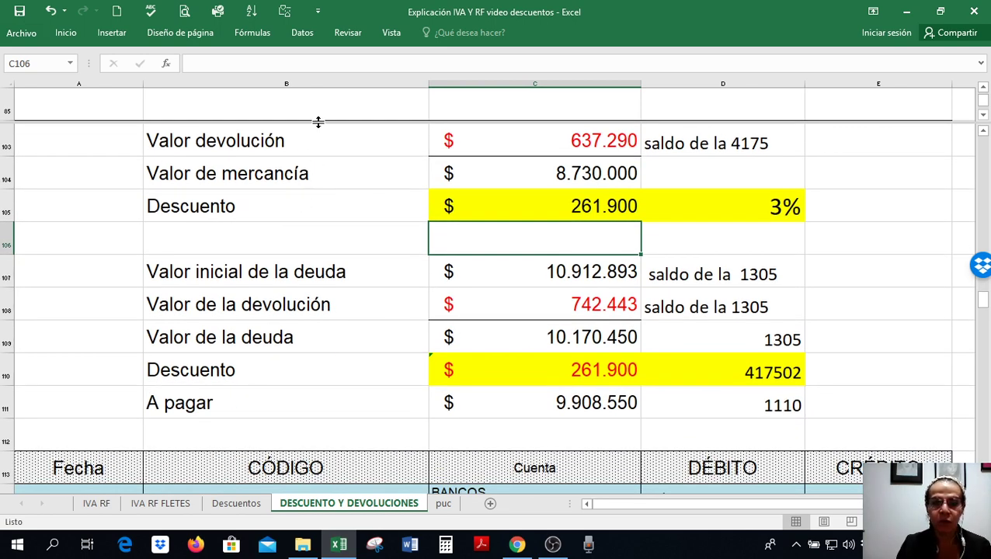
drag(317, 122, 345, 264)
click(373, 188)
scroll(372, 188, up, 3)
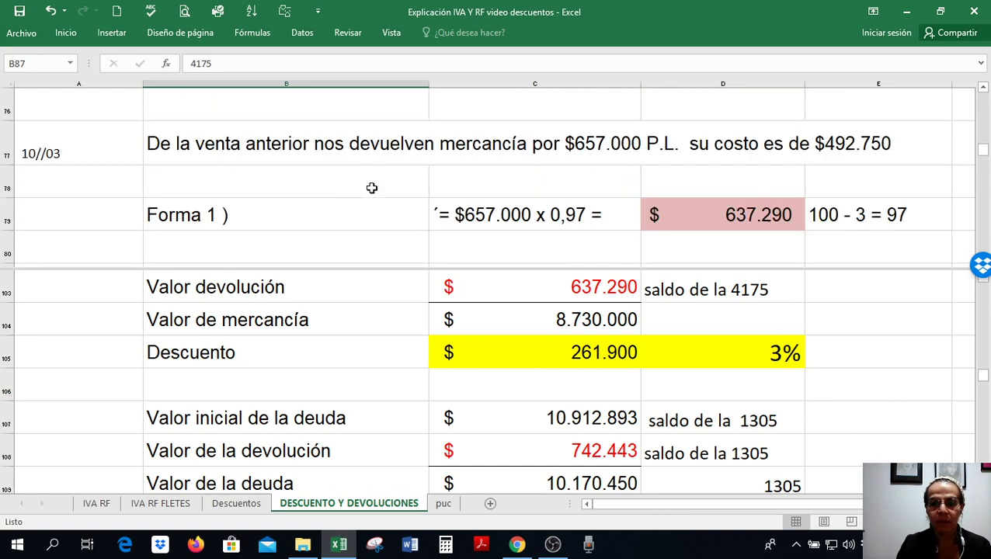
scroll(372, 188, up, 4)
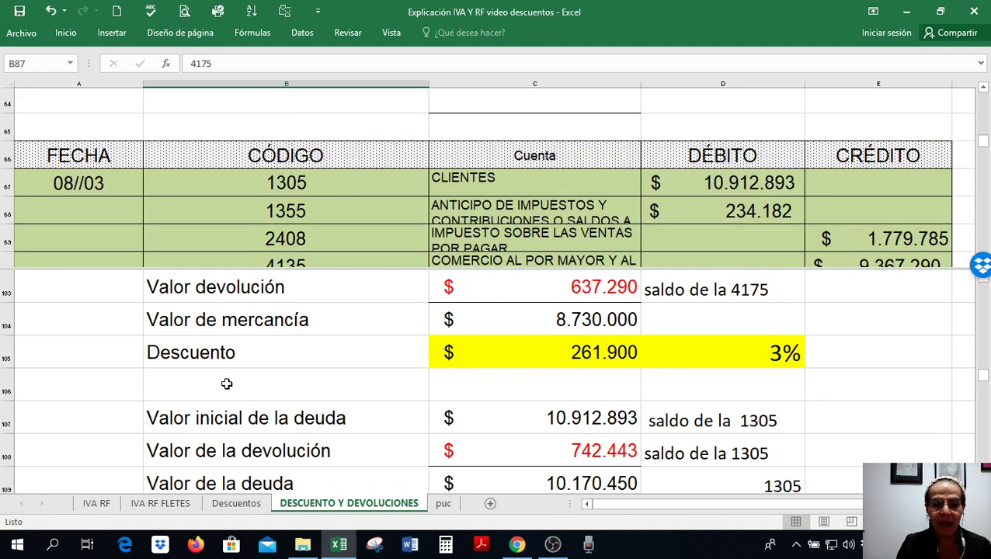
click(226, 384)
scroll(280, 378, down, 1)
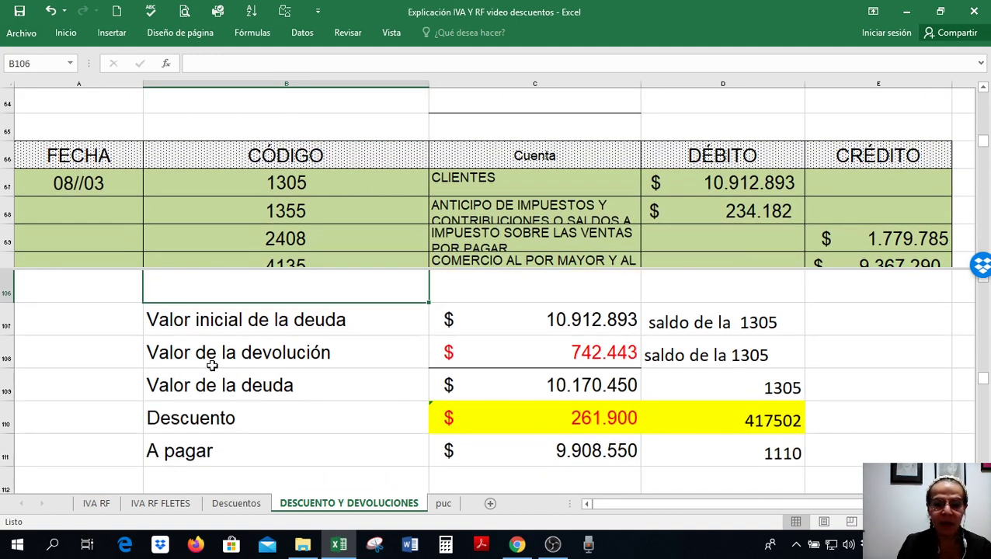
drag(175, 320, 722, 322)
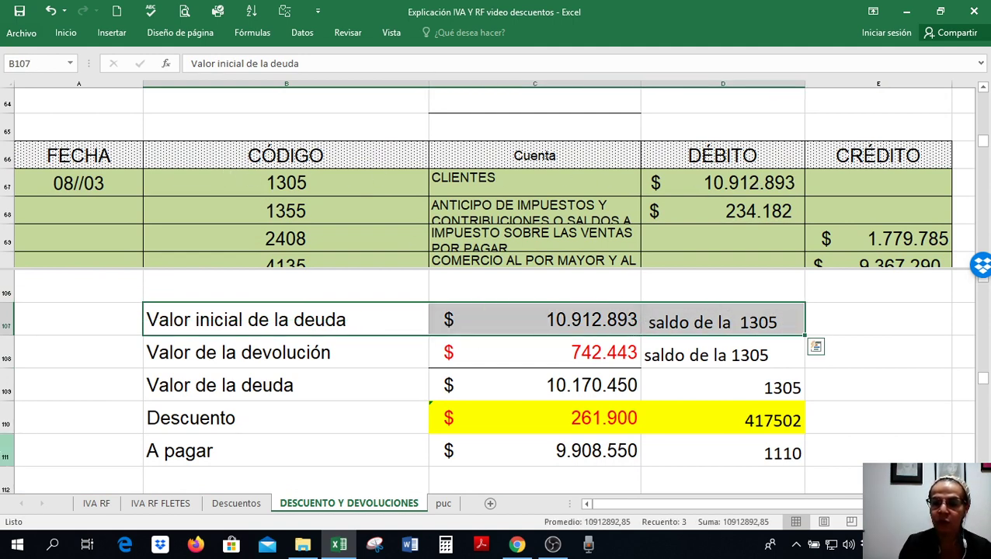
Step: Compare the 1305 CLIENTES credit in row 90 of the return entry with the return value in row 108
click(393, 203)
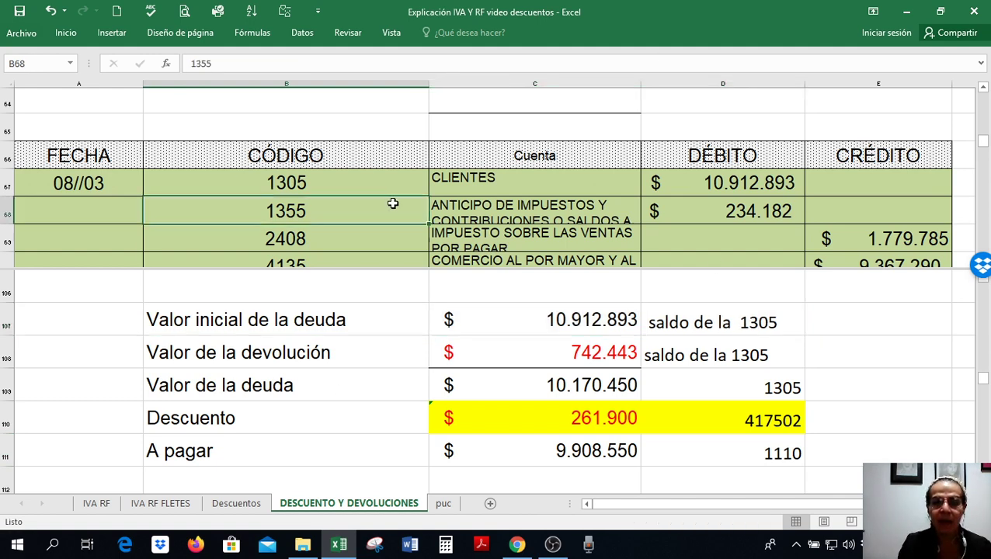
scroll(393, 204, down, 7)
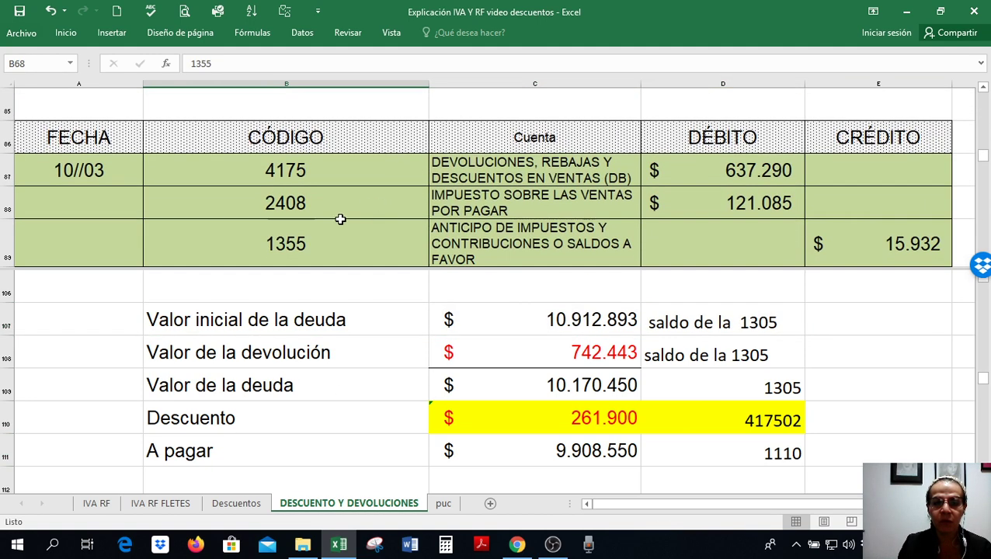
scroll(341, 219, down, 1)
drag(337, 185, 884, 200)
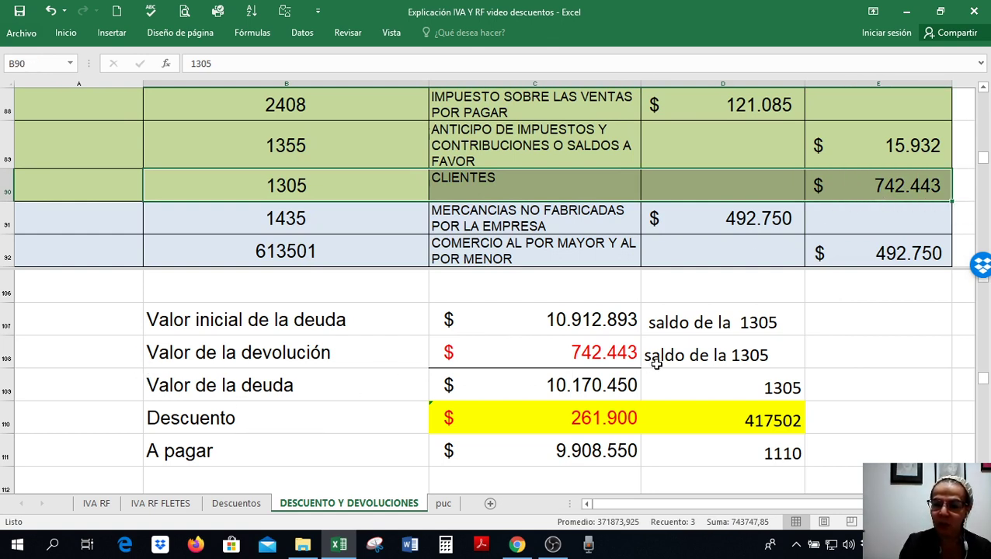
key(Tab)
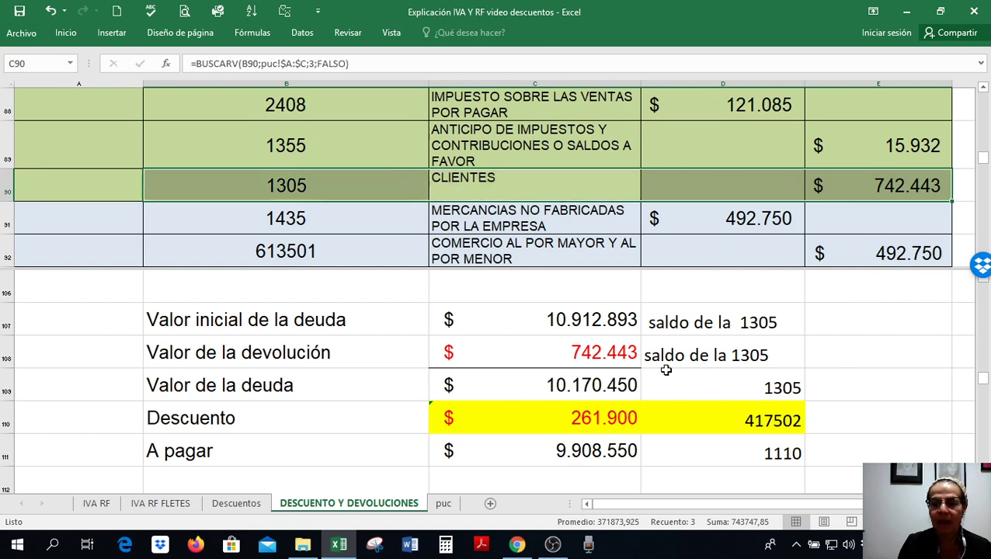
Step: Inspect the formula for Valor de la deuda in C109 and the account reference beside it in D109
click(639, 382)
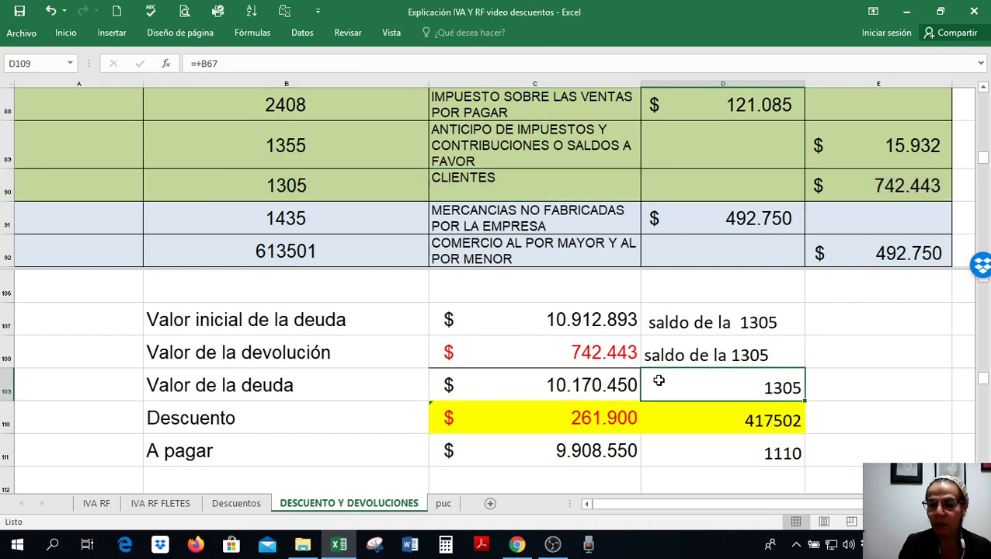
double_click(593, 385)
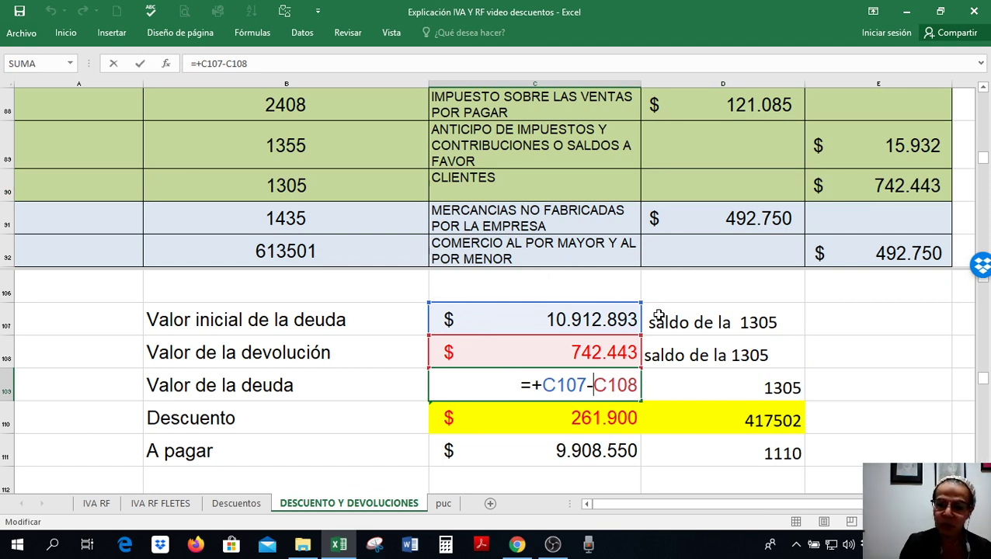
key(Return)
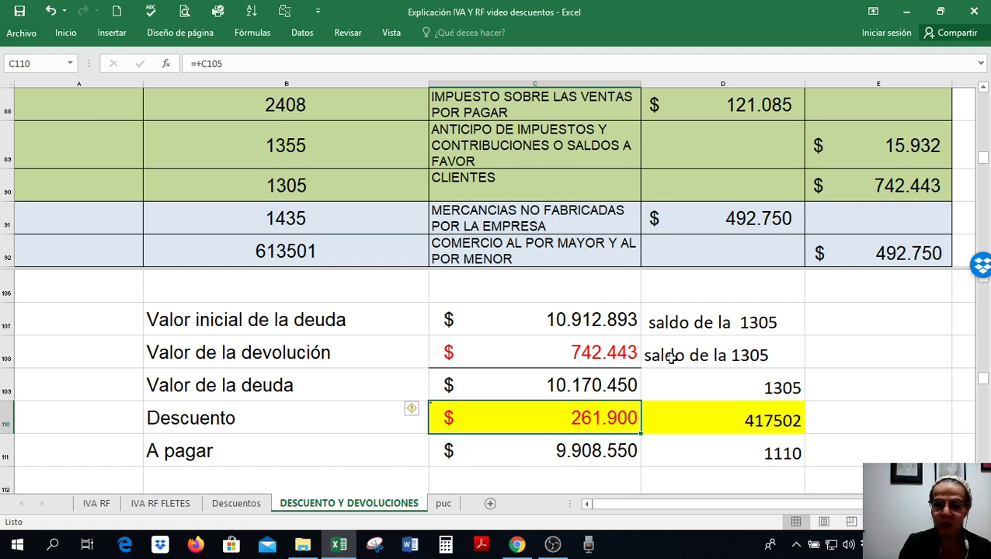
click(658, 383)
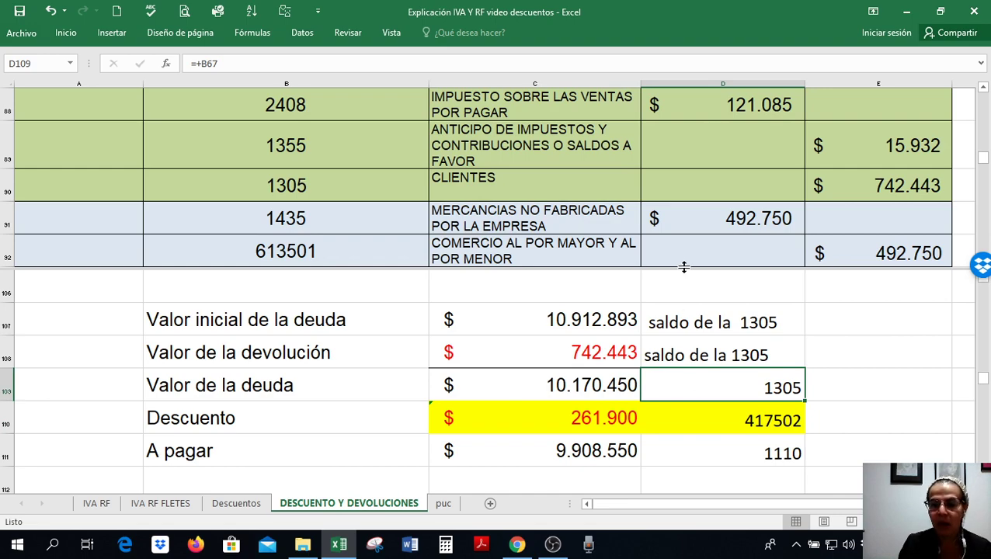
Step: Remove the horizontal window split and return to the discount and debt calculations in rows 101 to 111
click(691, 303)
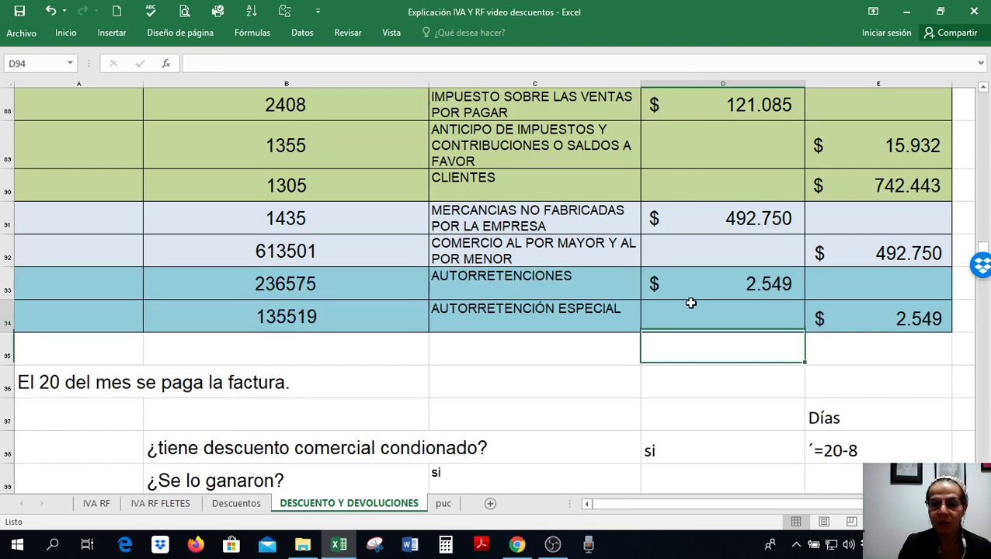
scroll(690, 303, down, 9)
scroll(675, 294, up, 4)
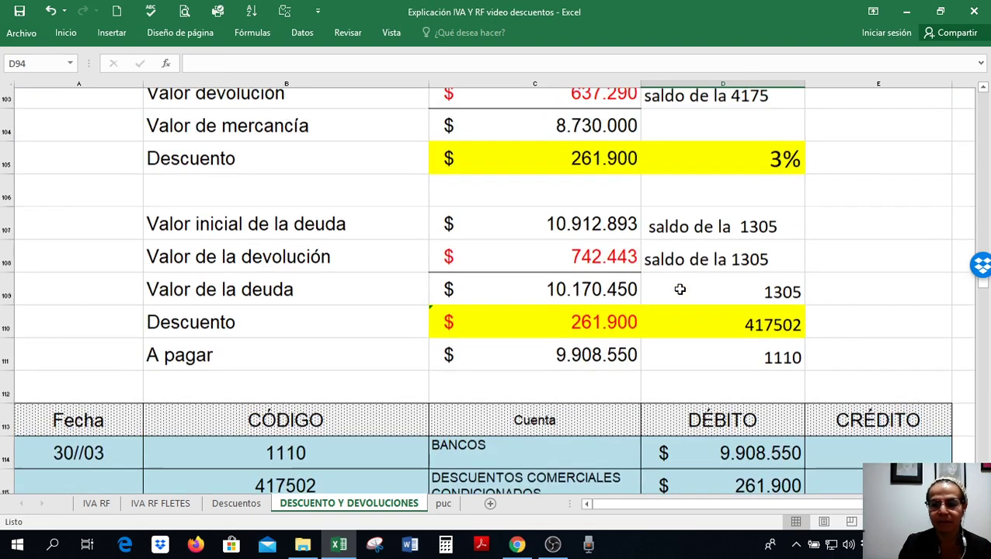
scroll(680, 289, up, 1)
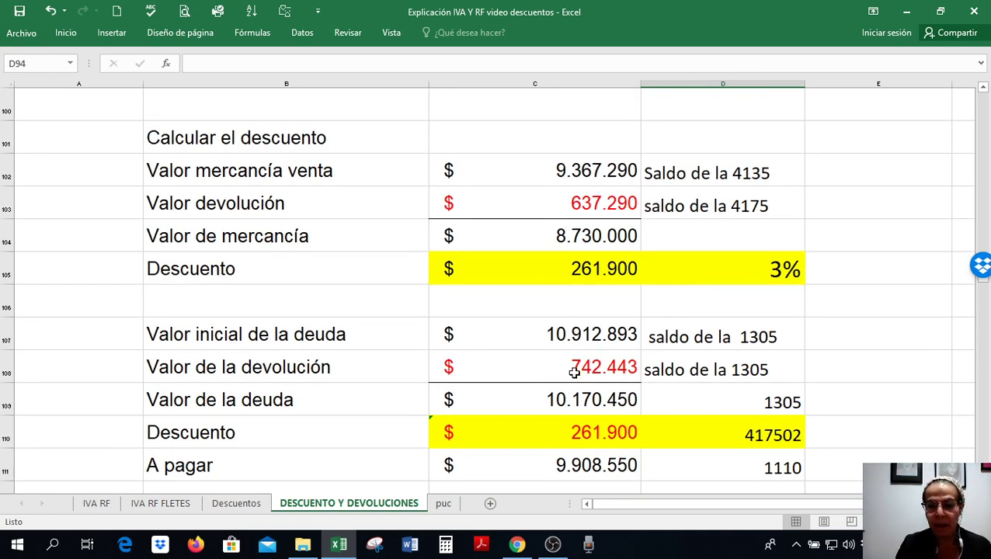
Step: Inspect the formulas for Valor de la deuda, Descuento and A pagar in C109 to C111
click(549, 400)
click(551, 432)
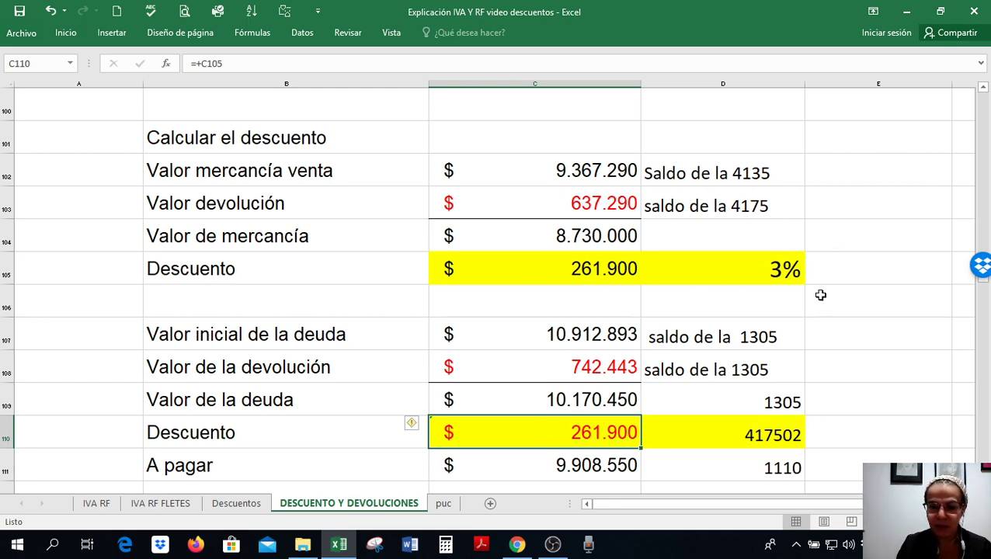
click(598, 470)
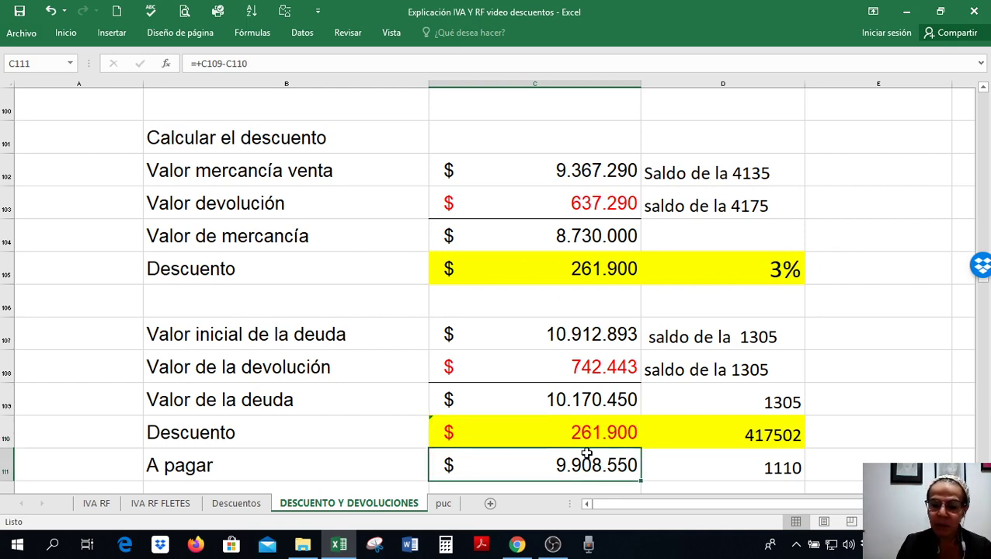
scroll(537, 460, down, 1)
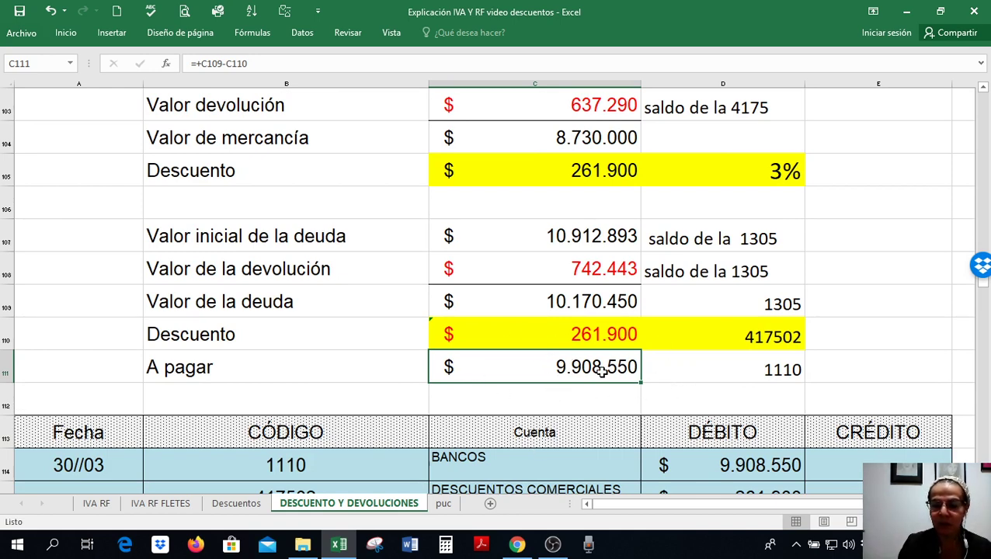
scroll(505, 379, up, 2)
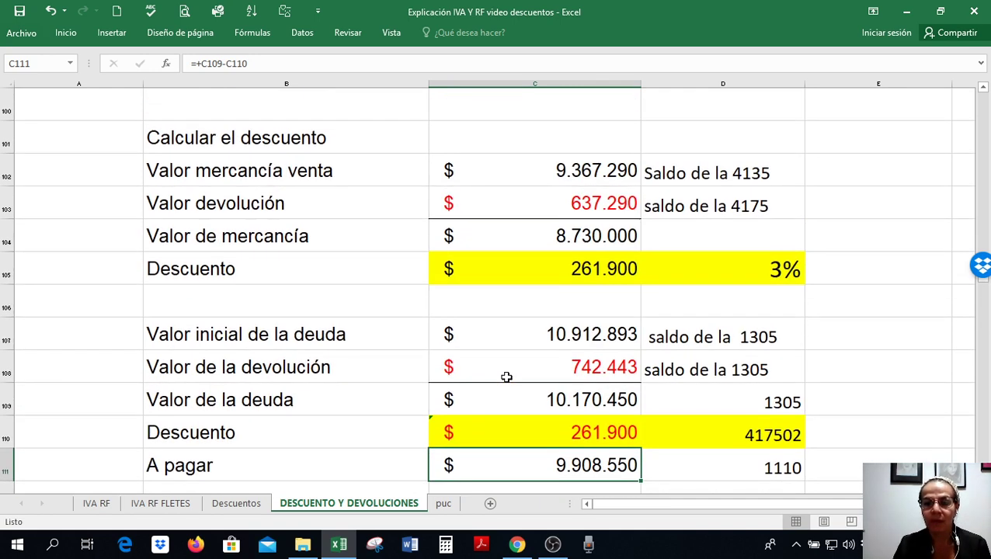
Step: Highlight the Calcular el descuento block in A101:E106 and check the discount formula in C105
drag(75, 233, 884, 395)
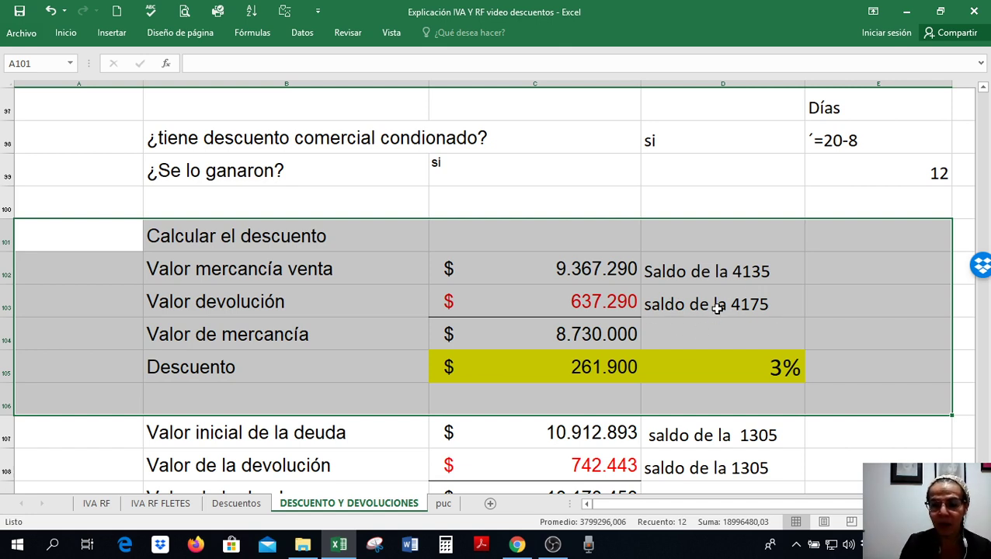
key(Return)
click(559, 365)
scroll(561, 358, down, 2)
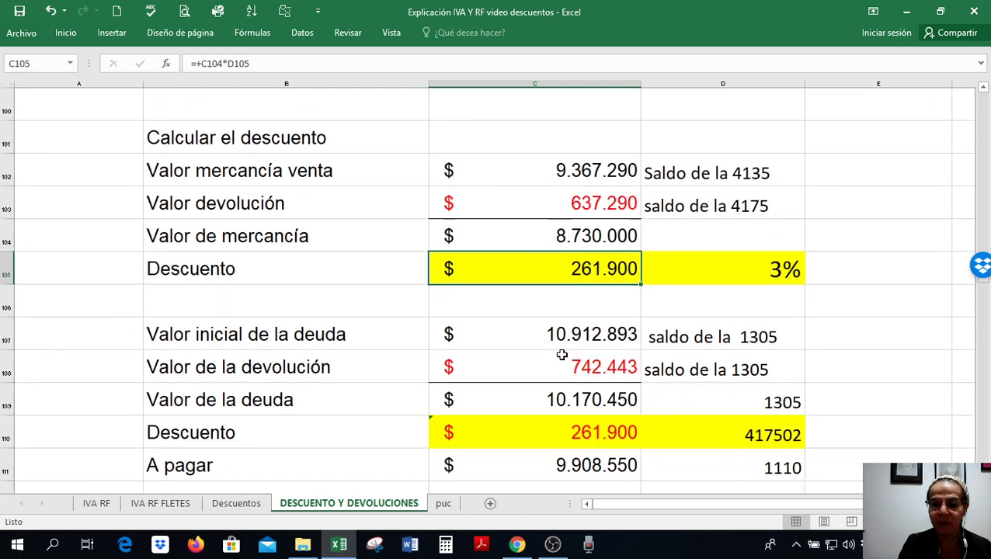
Step: Review the initial debt, the return and the remaining debt with their 1305 references in rows 107 to 109
drag(223, 242, 765, 247)
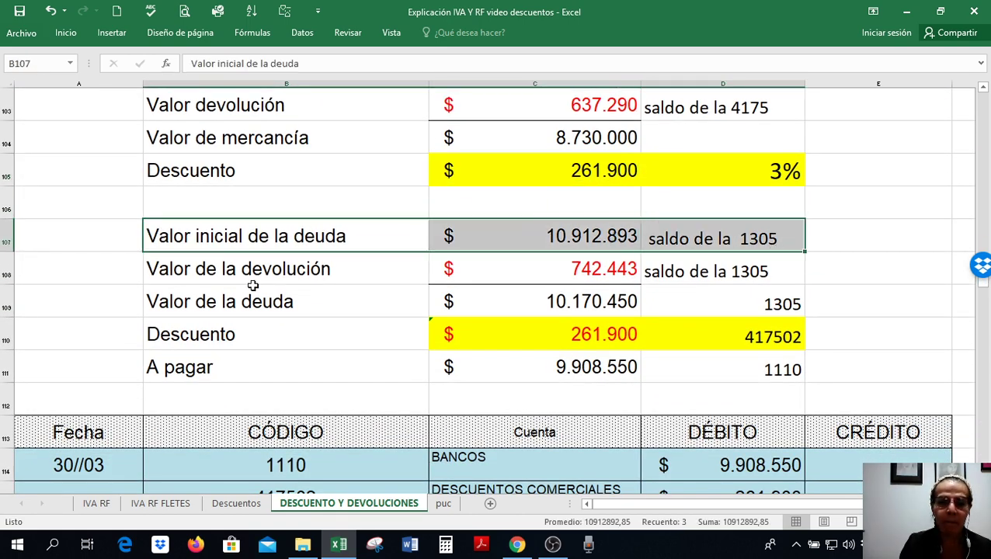
click(336, 274)
drag(336, 274, 787, 274)
click(843, 295)
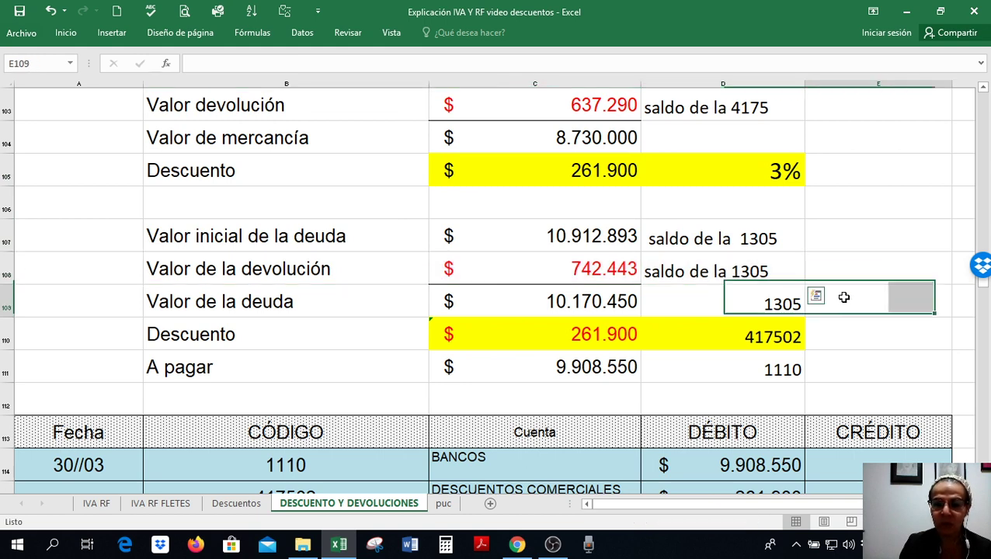
drag(302, 303, 726, 308)
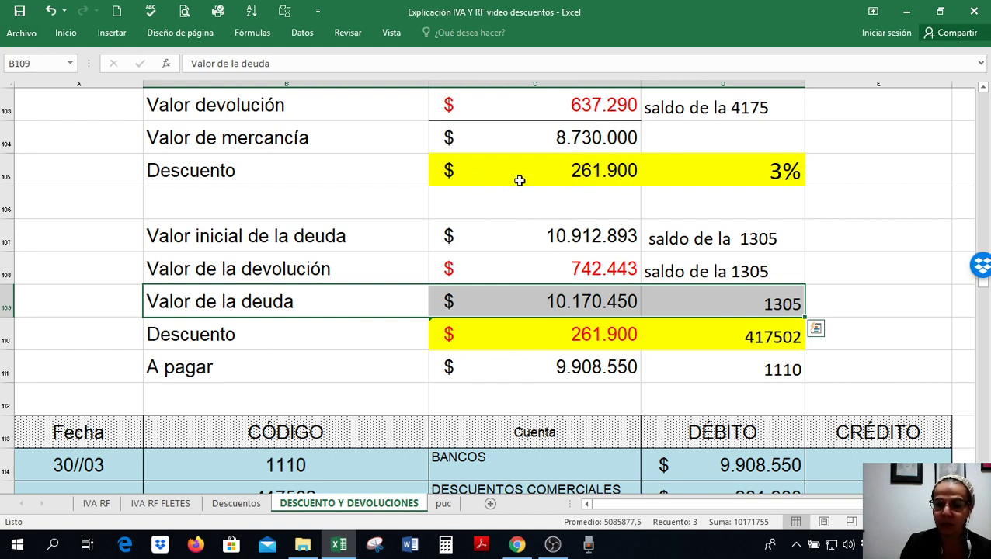
click(260, 312)
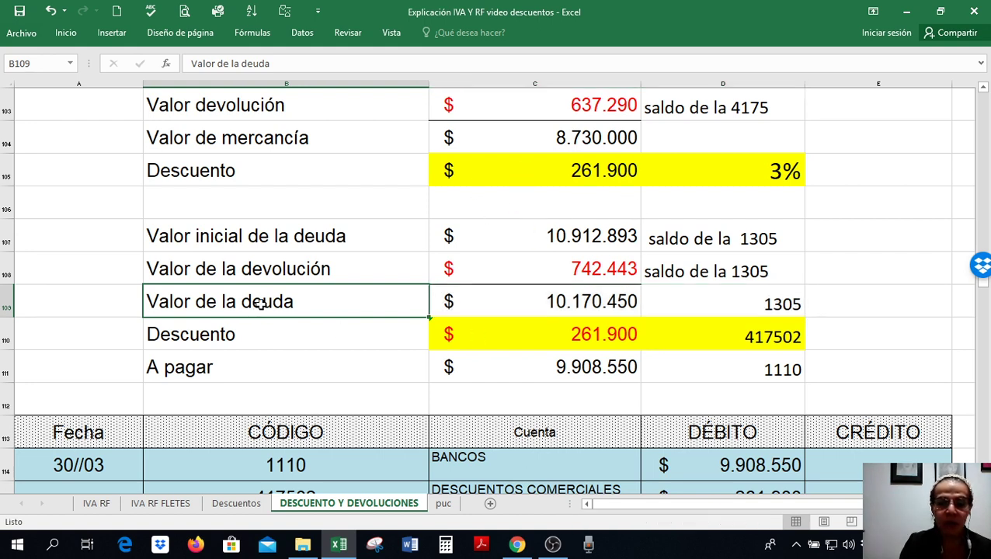
drag(261, 303, 708, 305)
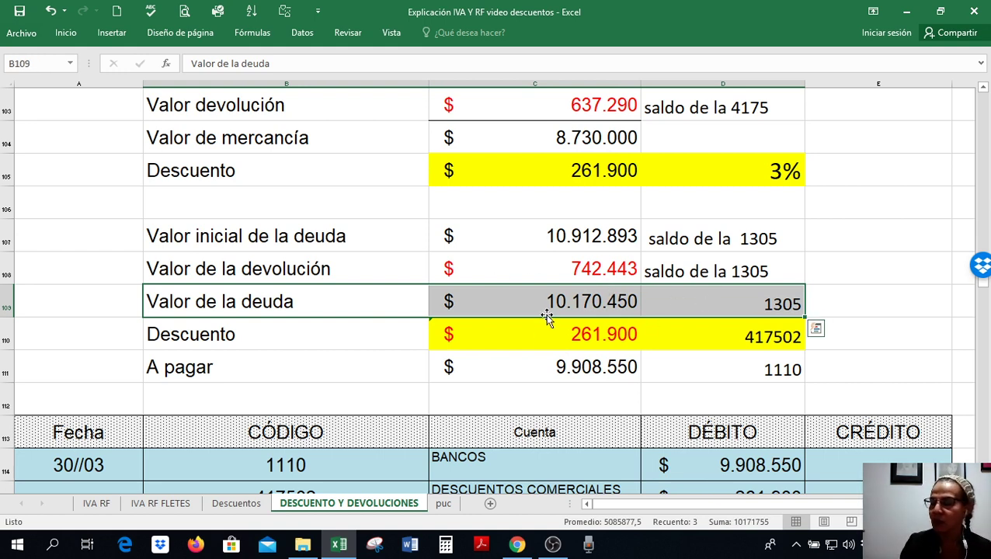
Step: Review the Descuento row with account 417502 and check the A pagar formula in C111 against the payment entry
drag(254, 341, 693, 339)
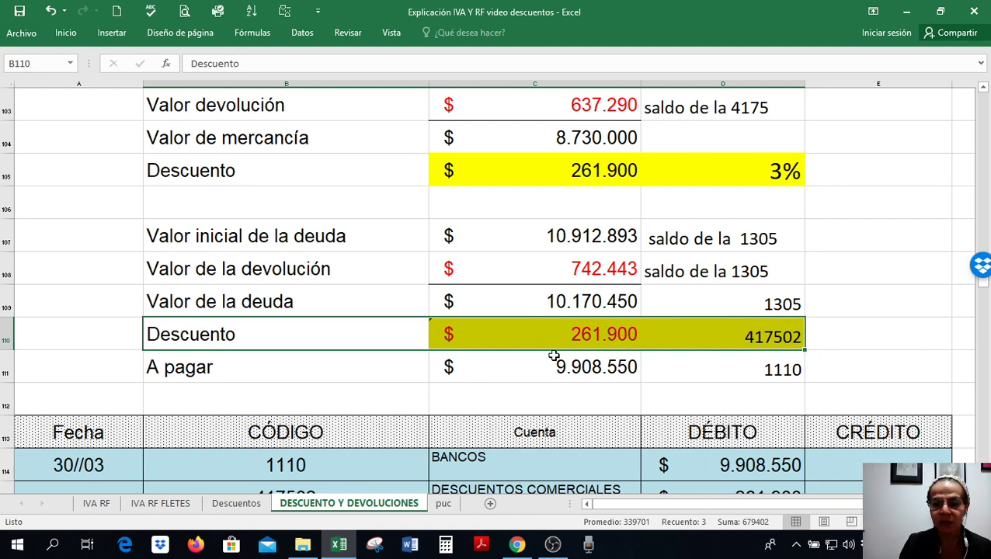
click(594, 367)
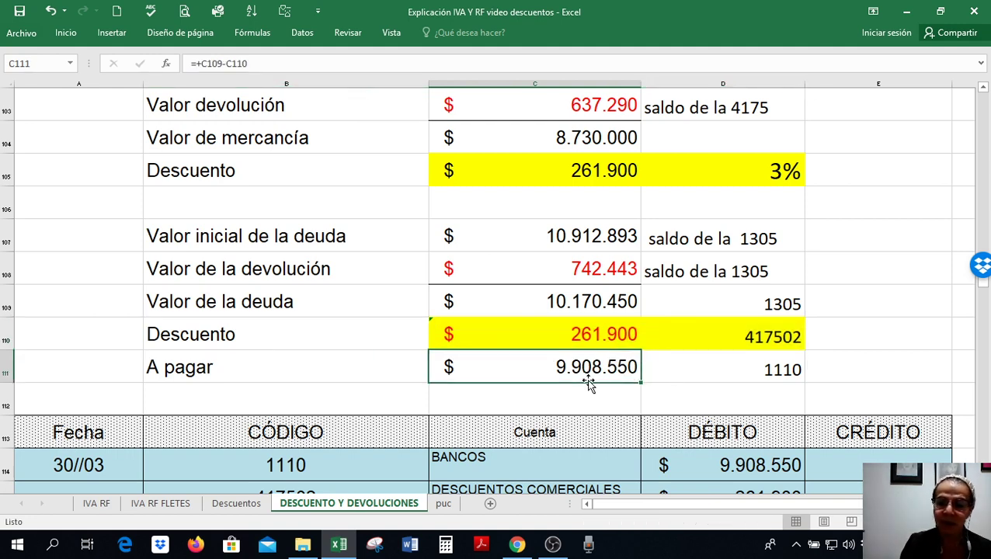
scroll(589, 383, down, 1)
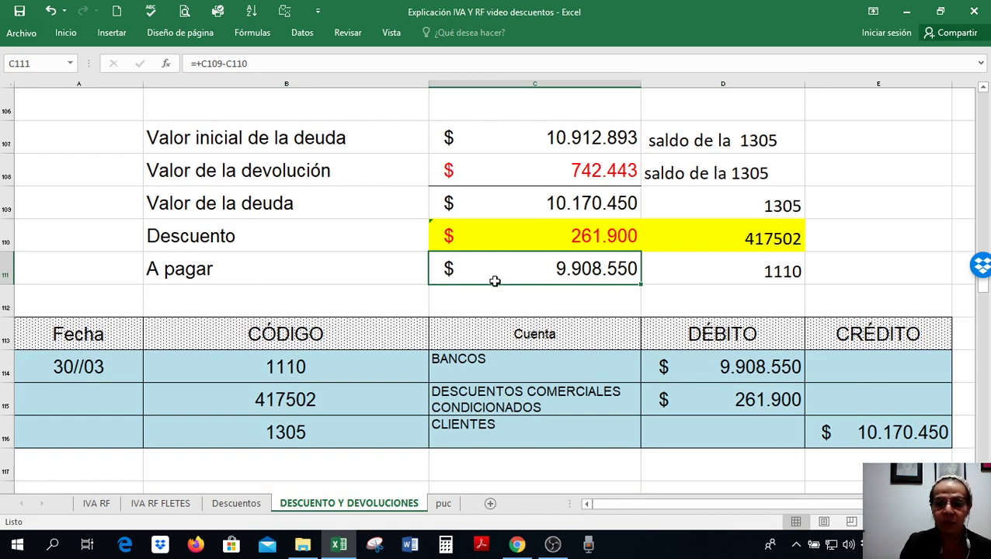
scroll(626, 280, up, 6)
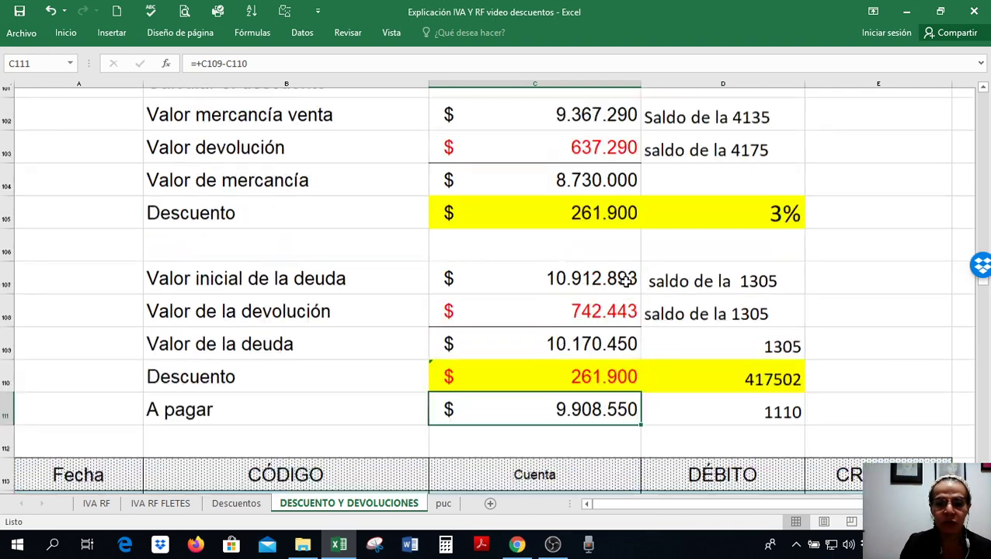
Step: Change the account code on the first line of the 30//03 payment entry, in B114, to 1105
scroll(627, 287, down, 2)
scroll(628, 287, down, 5)
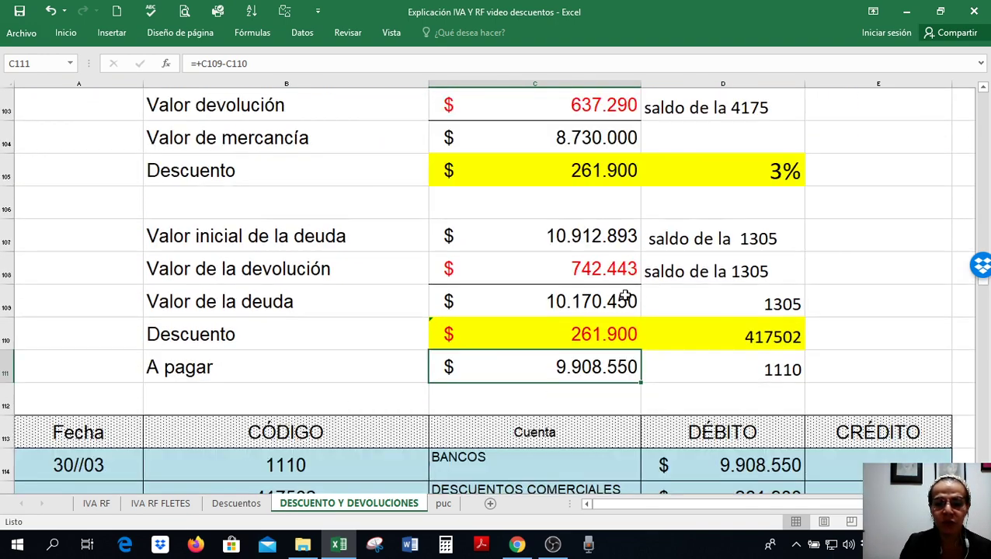
click(322, 268)
text(1105)
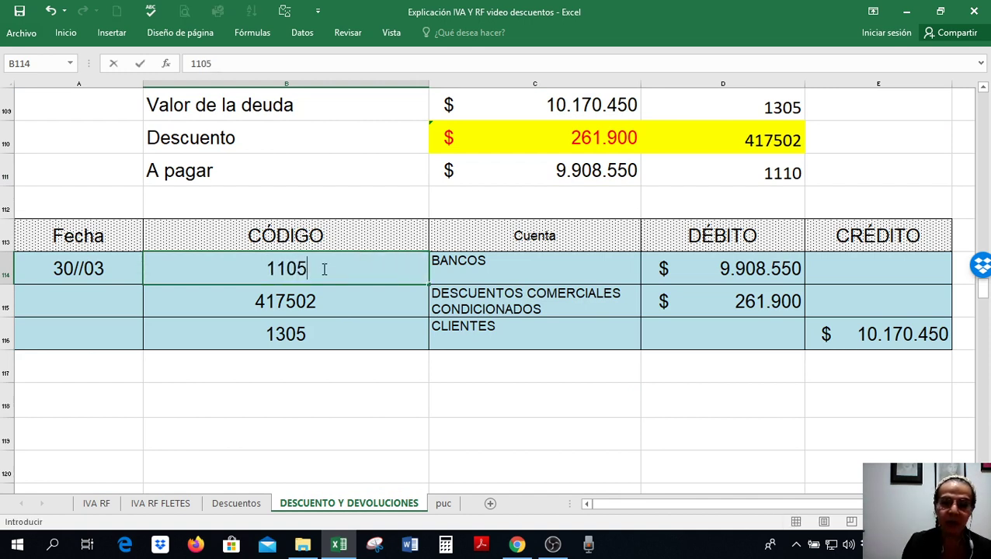
key(Return)
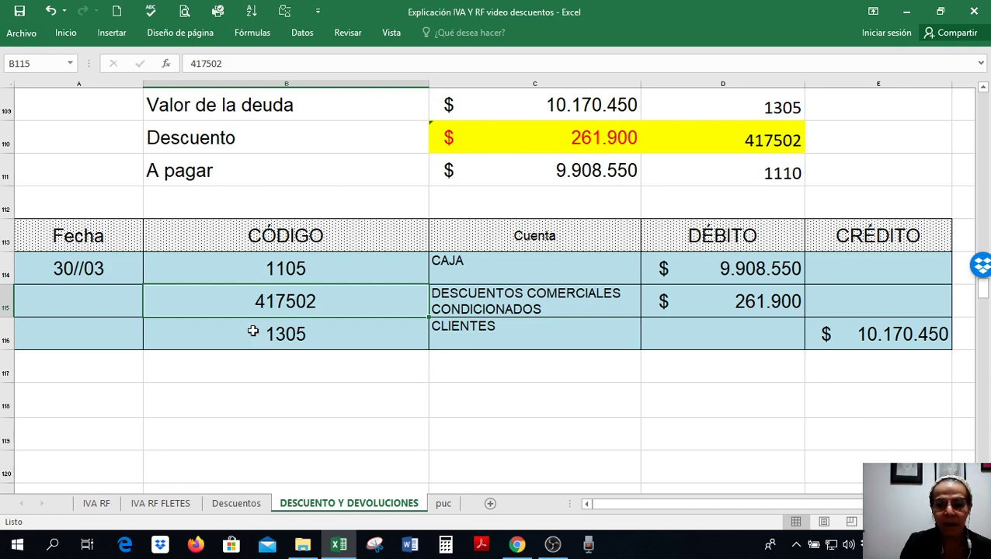
Step: Compare the 1305, 417502 and 1105 lines of the 30//03 entry with the debt, discount and payment amounts in rows 109 to 111
drag(253, 332, 798, 331)
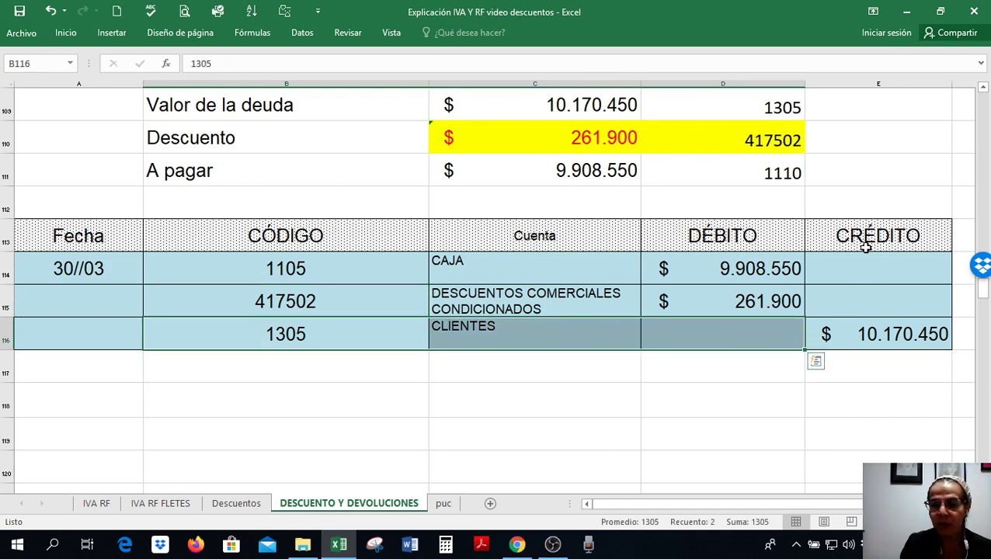
scroll(858, 246, up, 1)
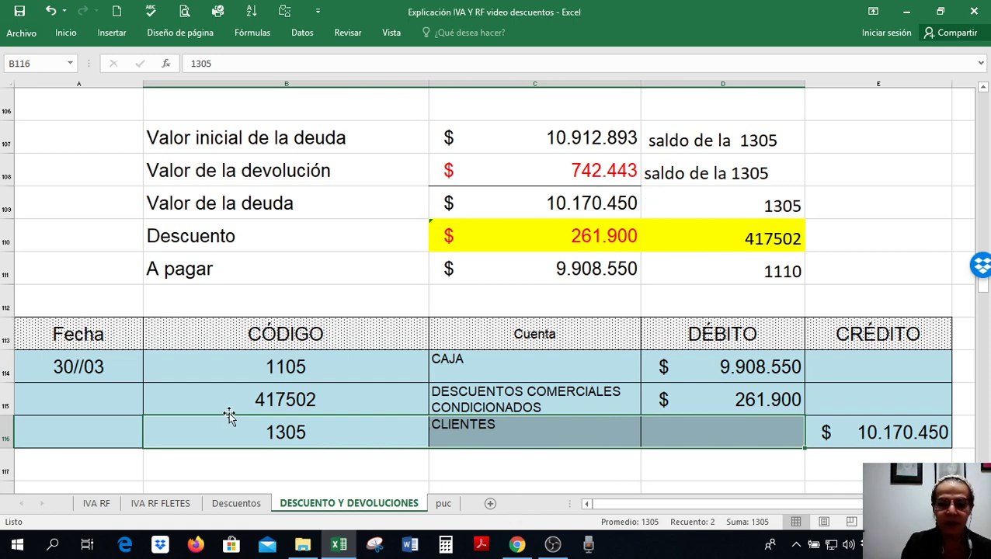
drag(229, 398, 719, 400)
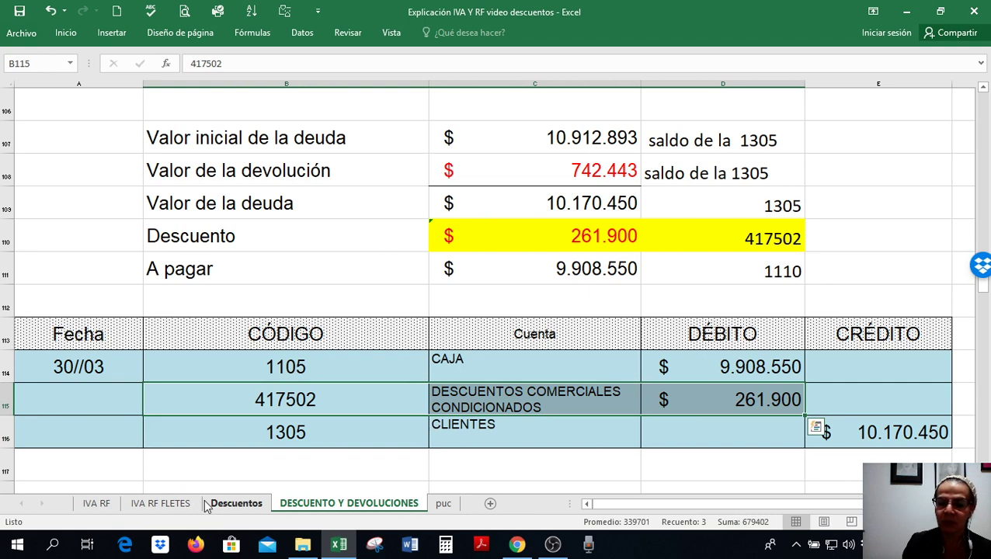
click(221, 459)
drag(225, 370, 694, 367)
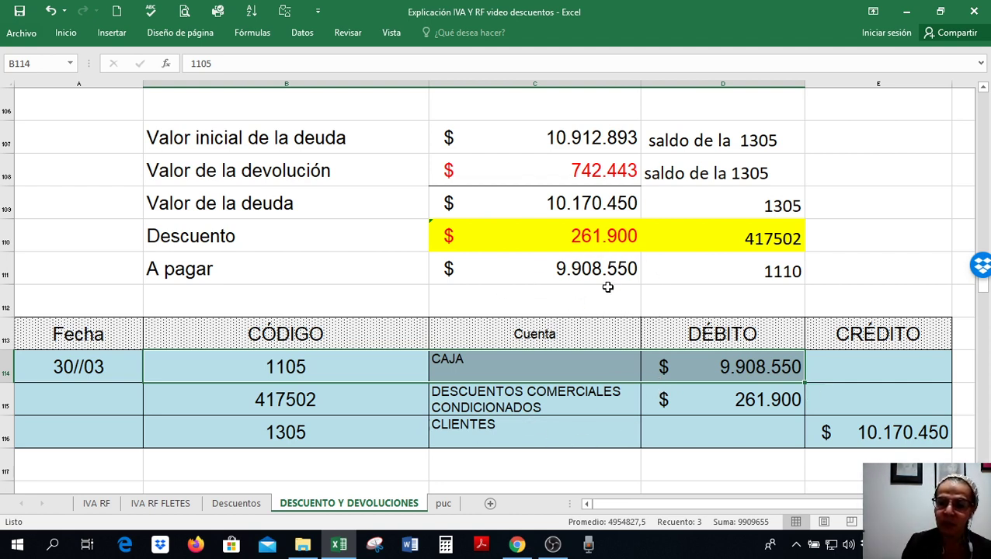
click(519, 468)
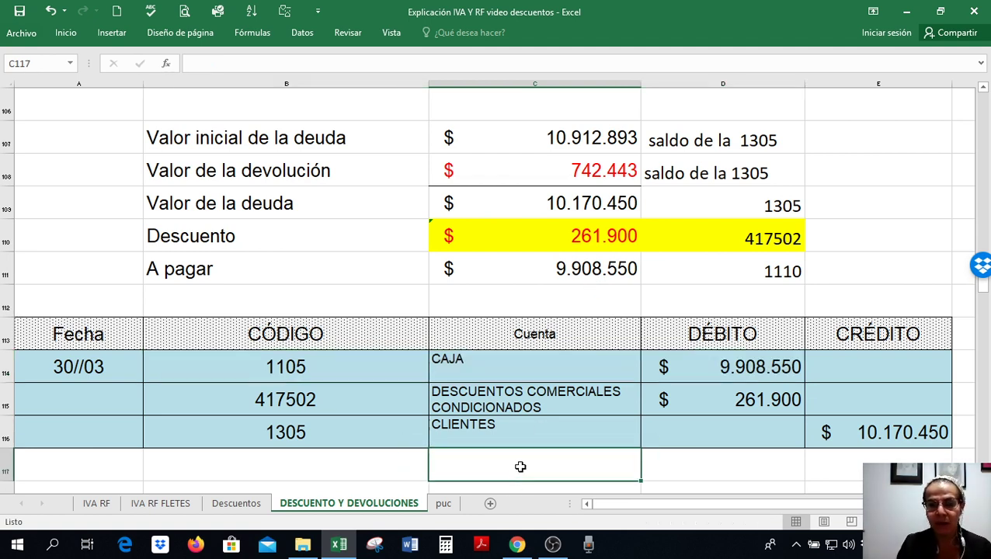